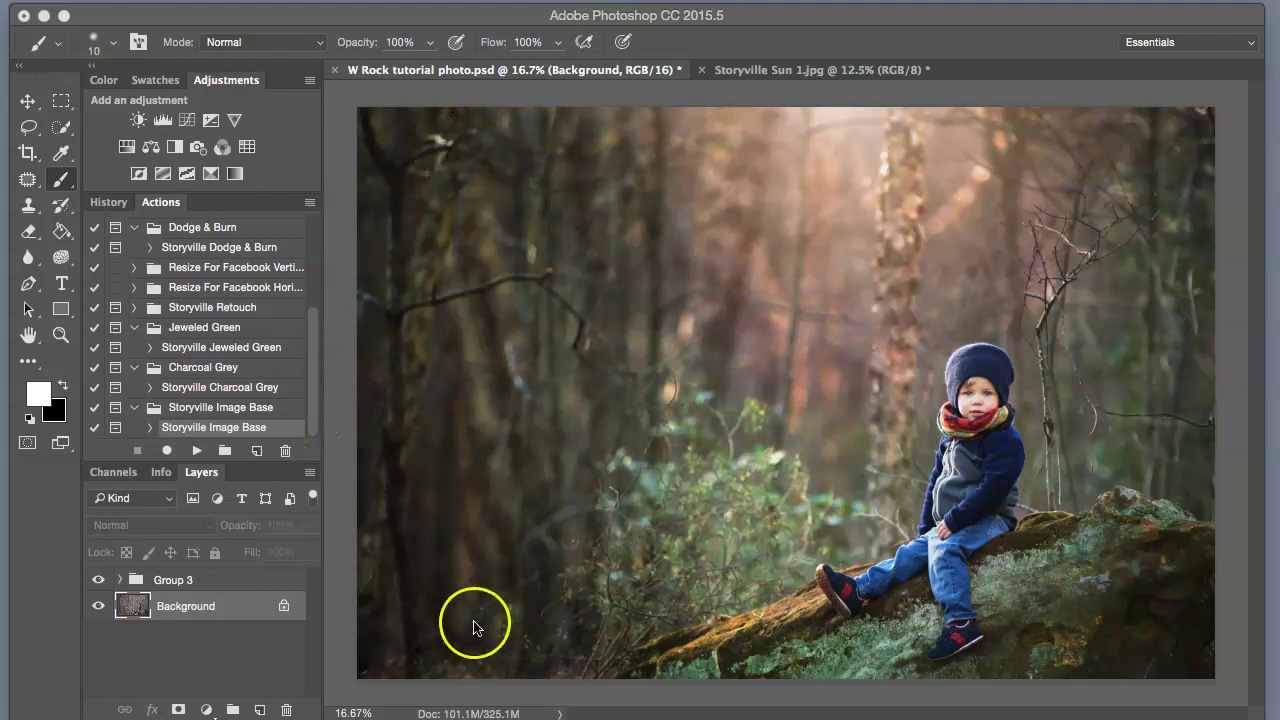
Compare the photo with and without Group 3, and delete that group to return to the Background layer
click(99, 582)
click(99, 582)
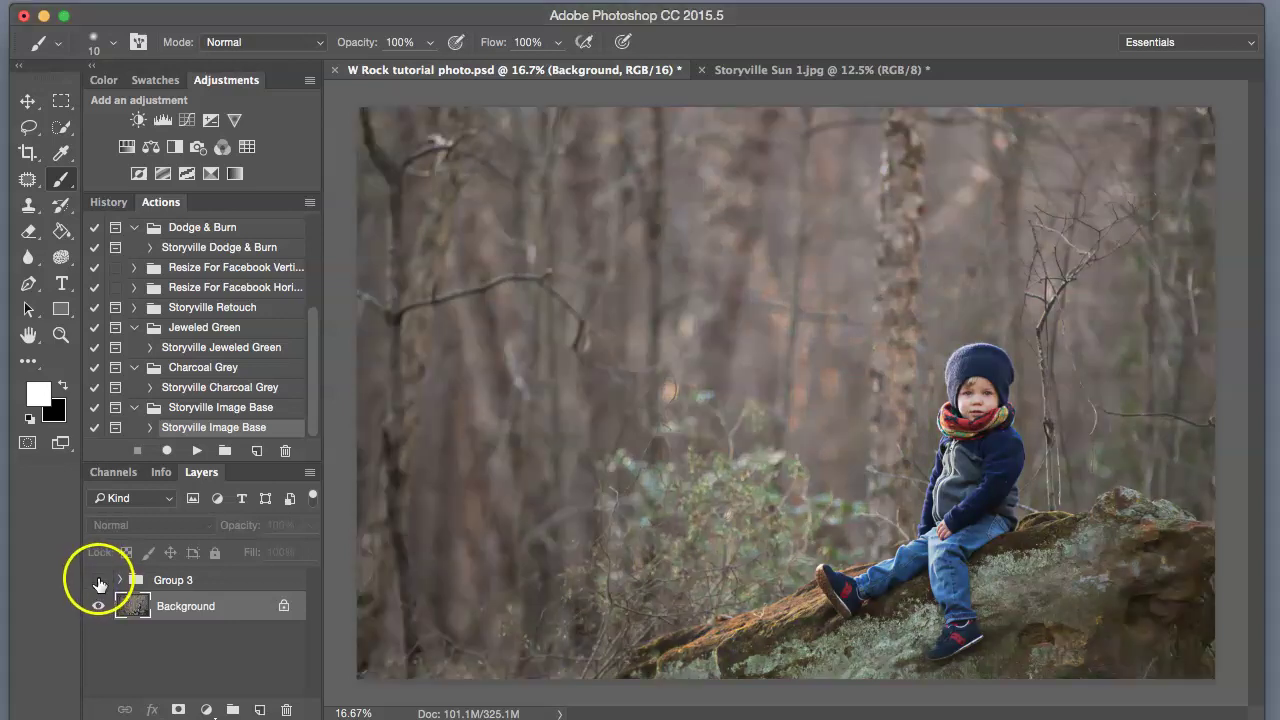
click(99, 582)
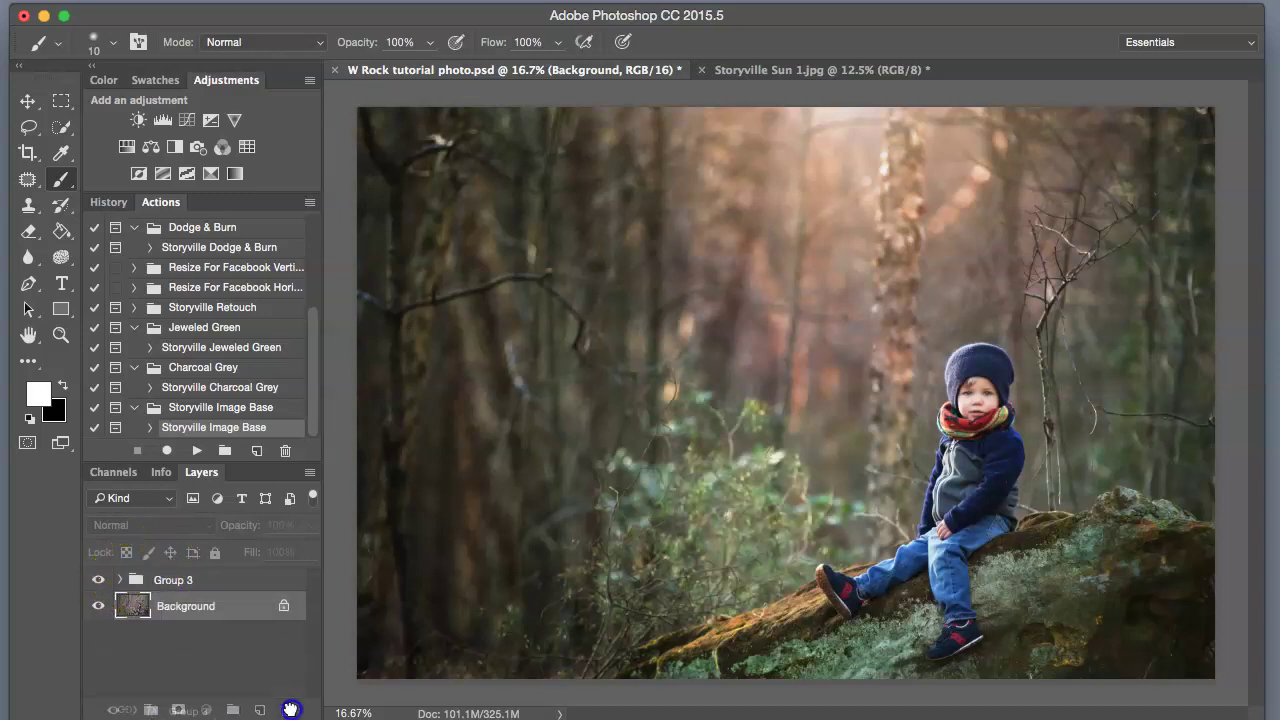
drag(290, 709, 290, 709)
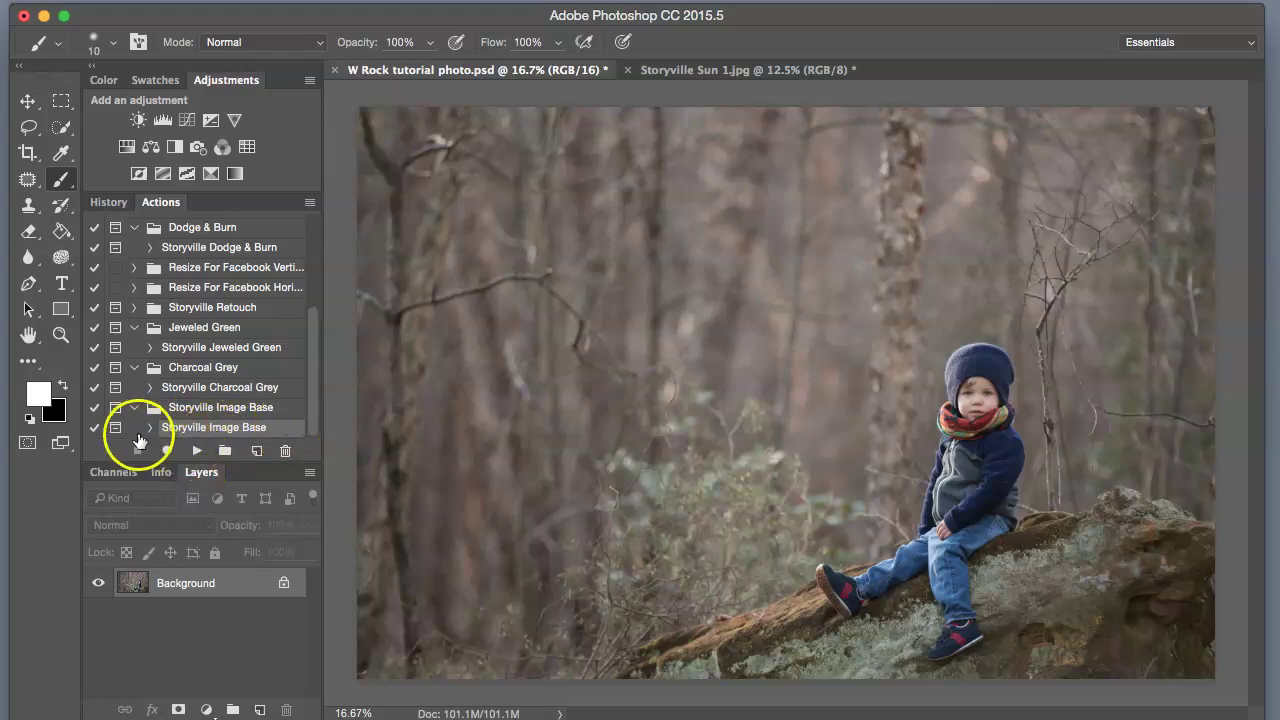
Run the Storyville Image Base action on the photo and dismiss its copyright message
click(198, 452)
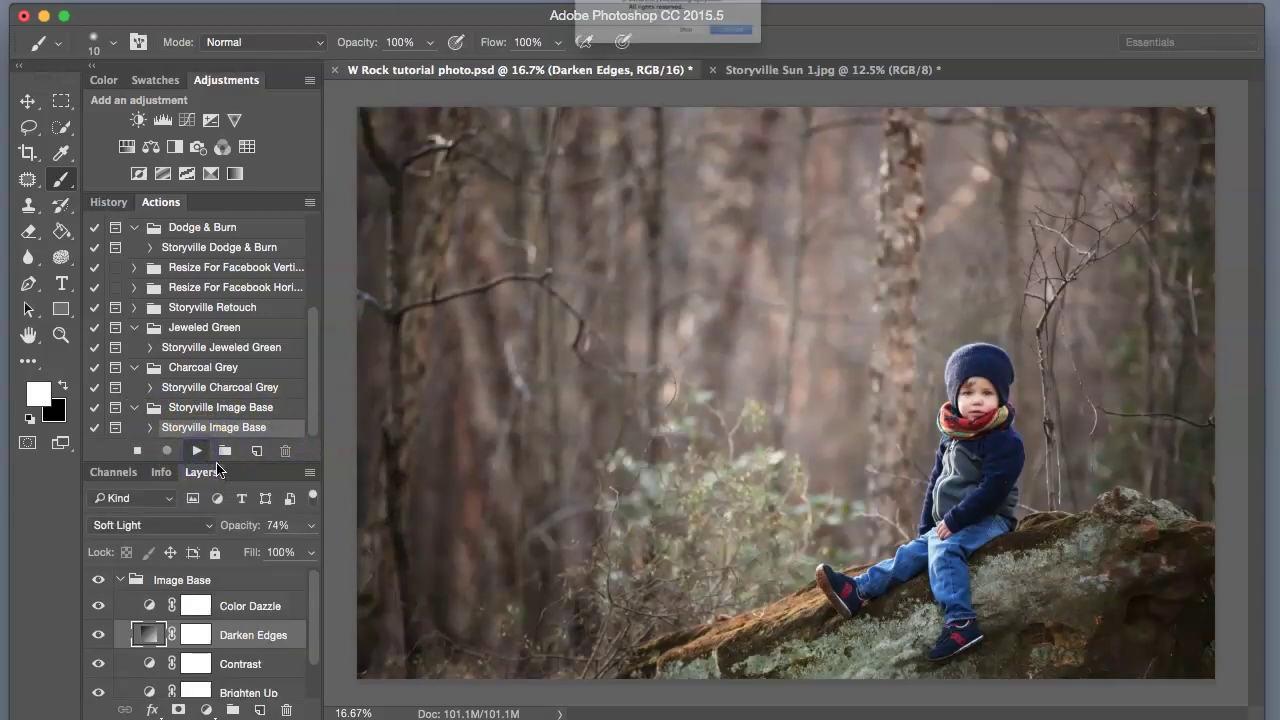
click(808, 67)
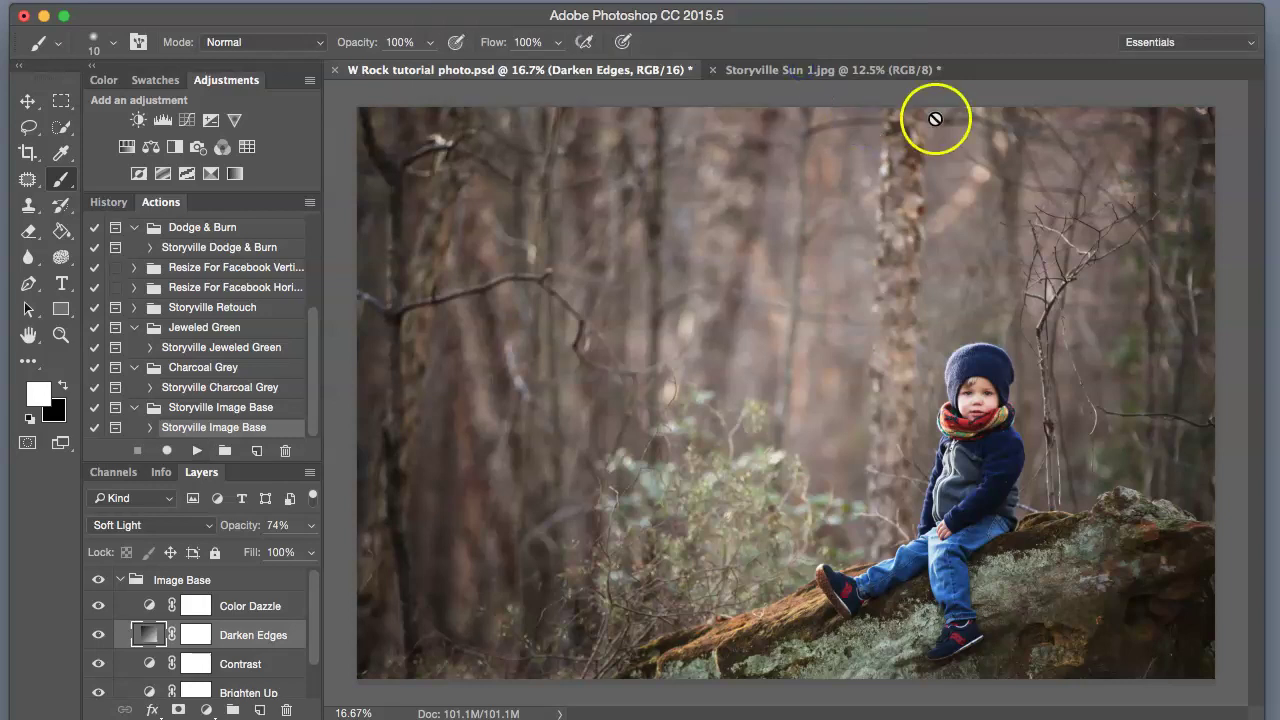
Reposition the Darken Edges radial gradient fill so that its clear centre lies over the boy
double_click(152, 635)
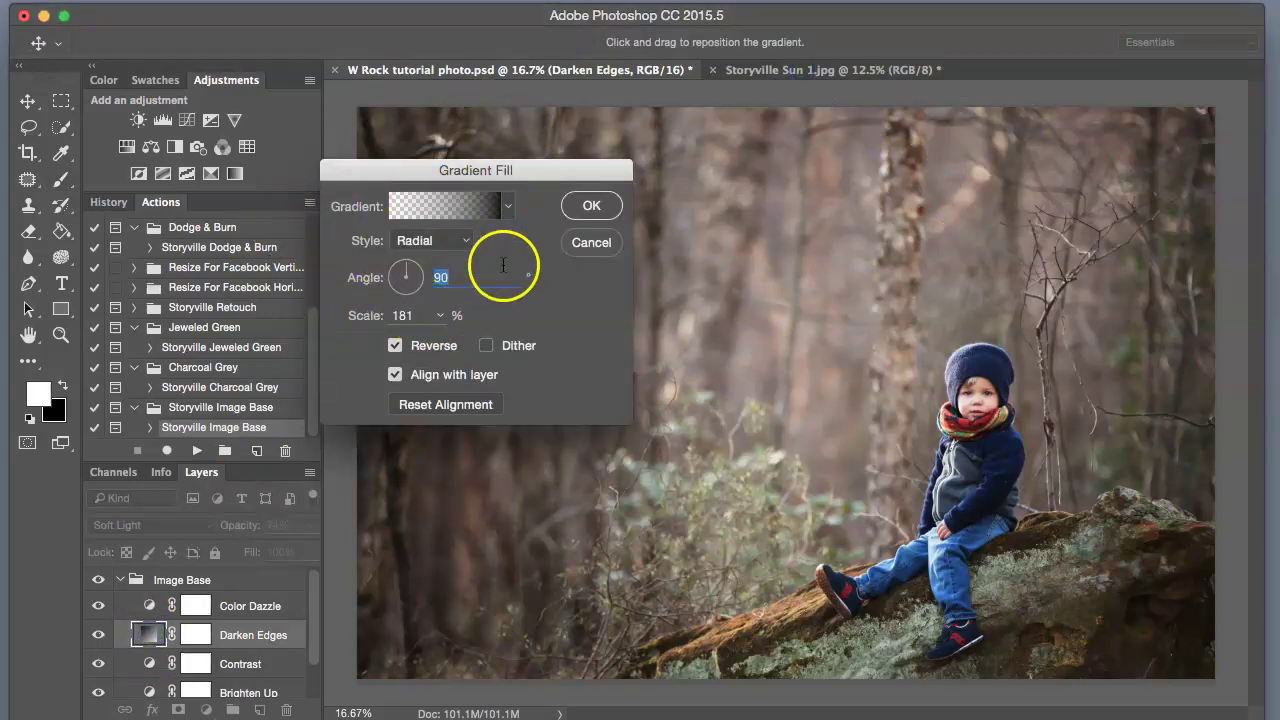
drag(729, 421, 970, 410)
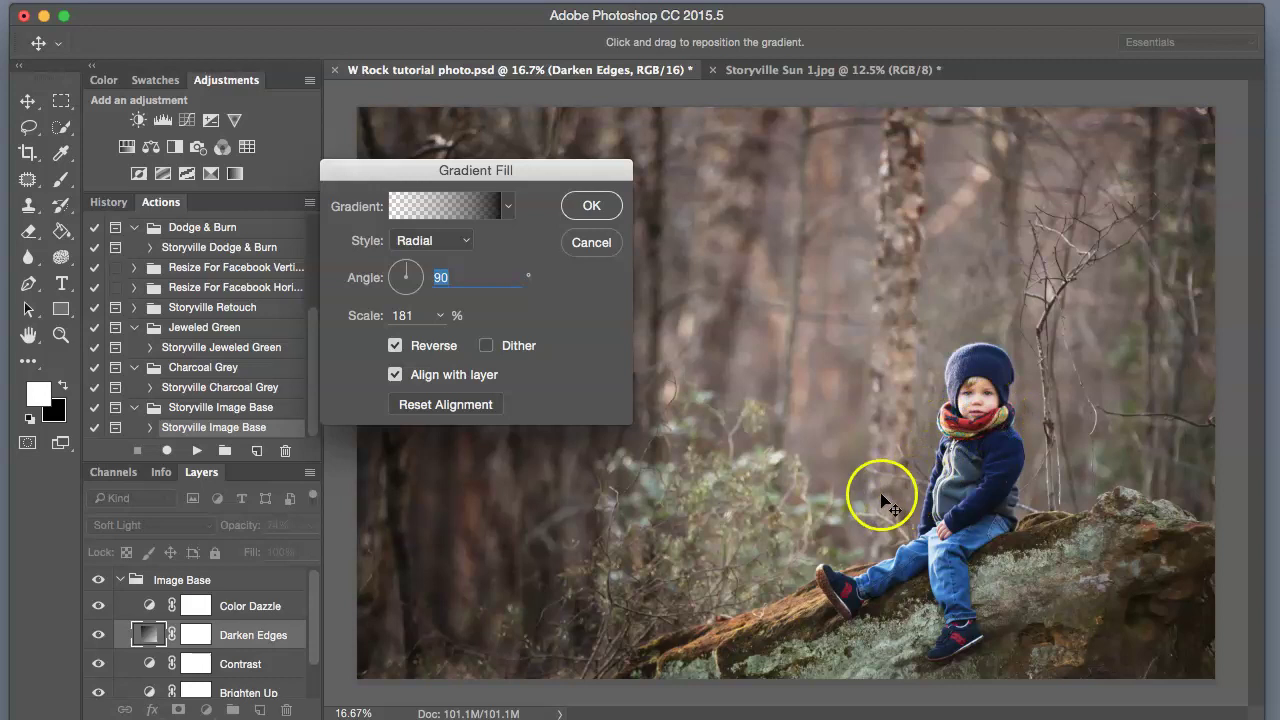
click(593, 207)
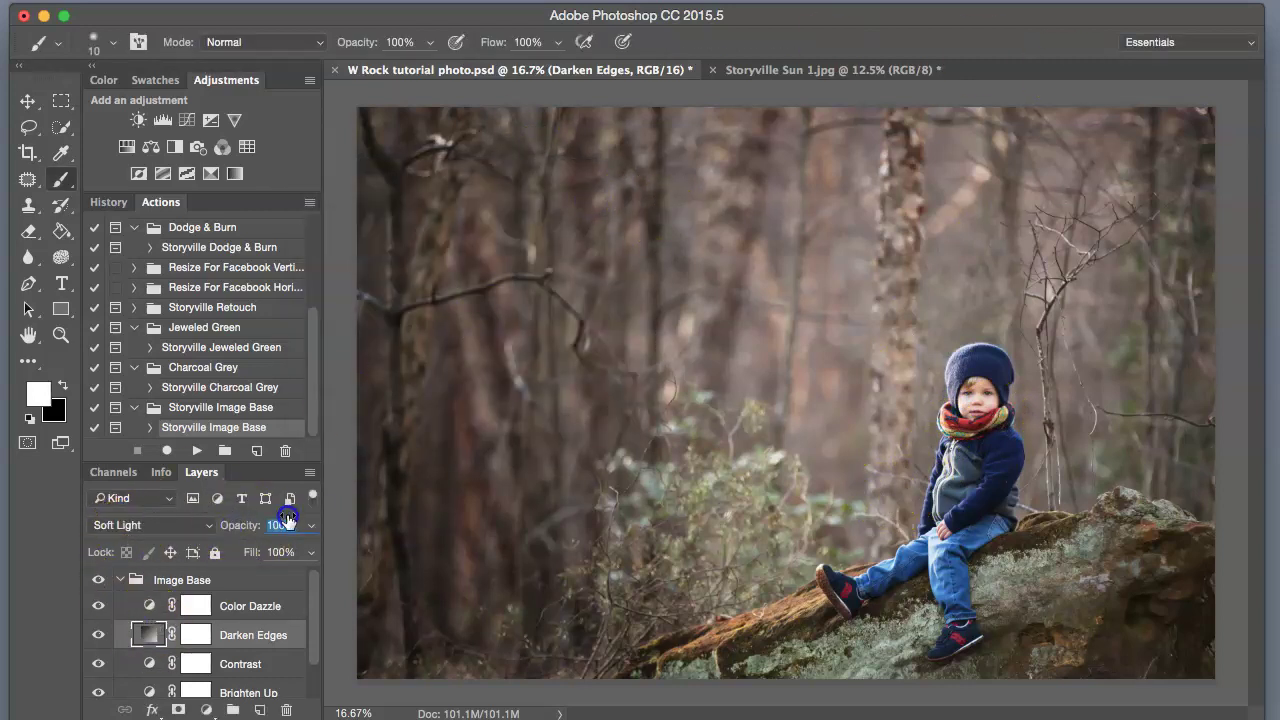
Set the Darken Edges layer's opacity to 100% and collapse the Image Base group
drag(287, 518, 318, 514)
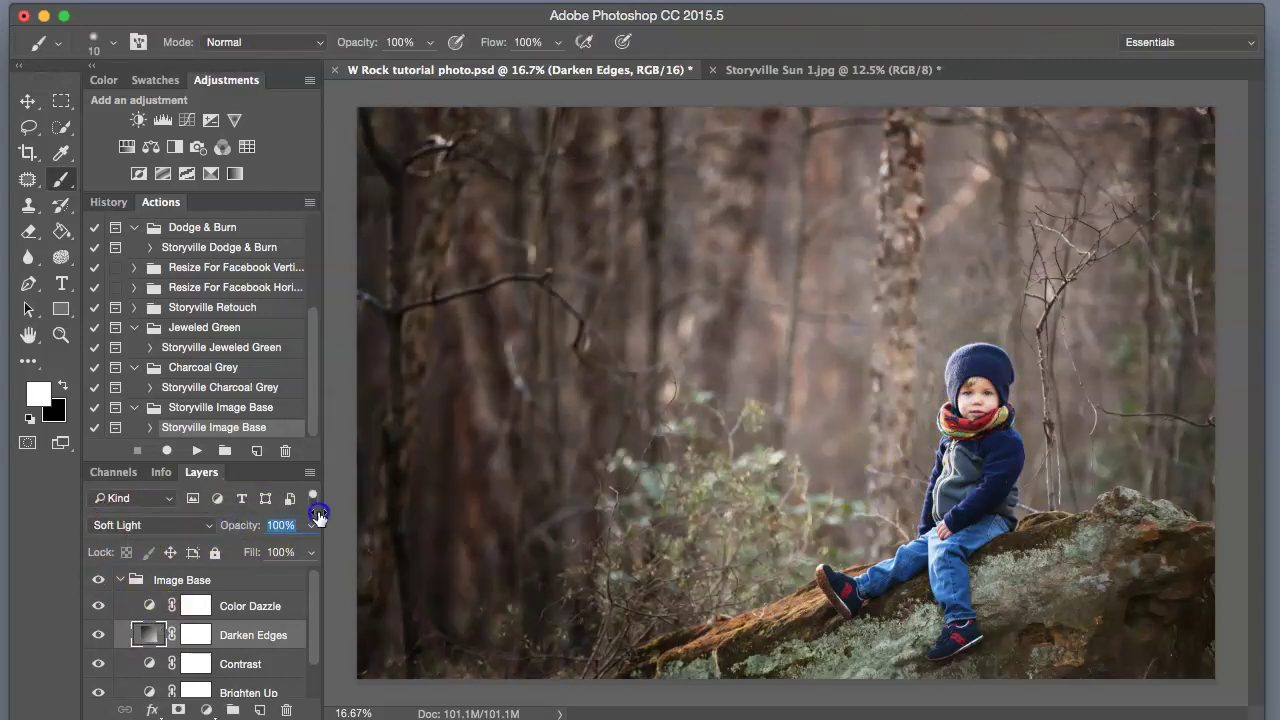
click(128, 582)
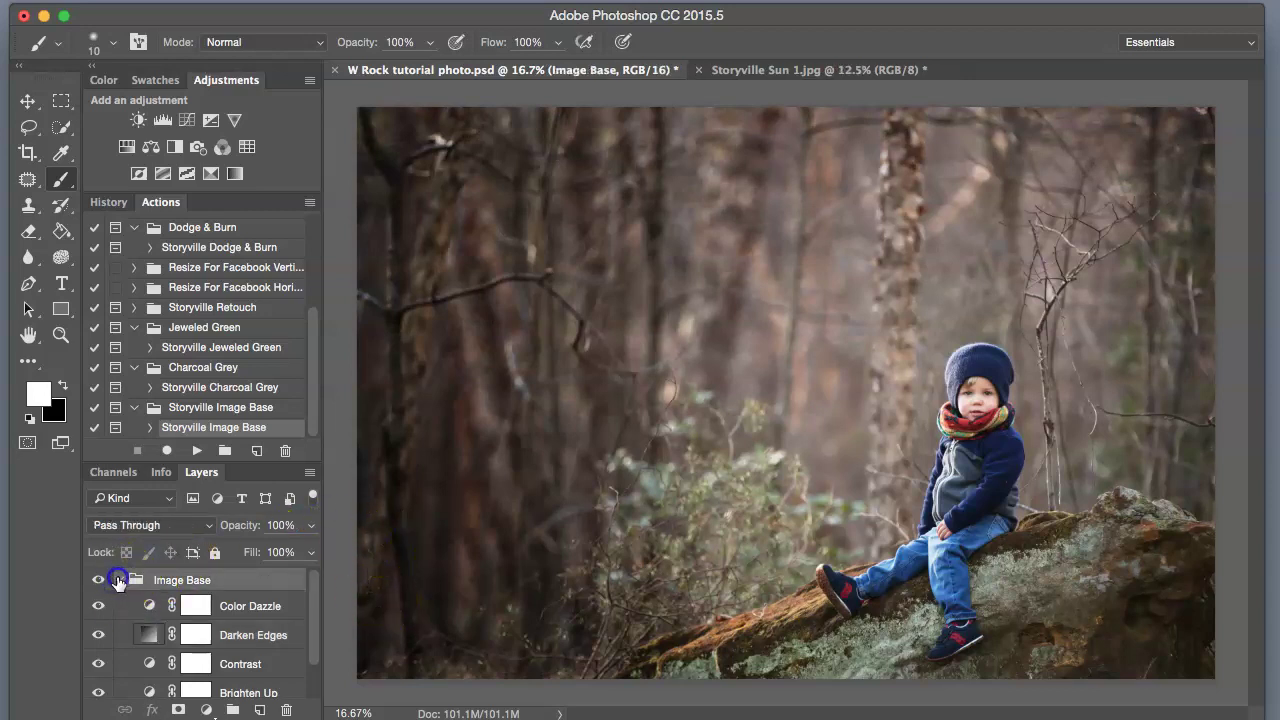
click(114, 582)
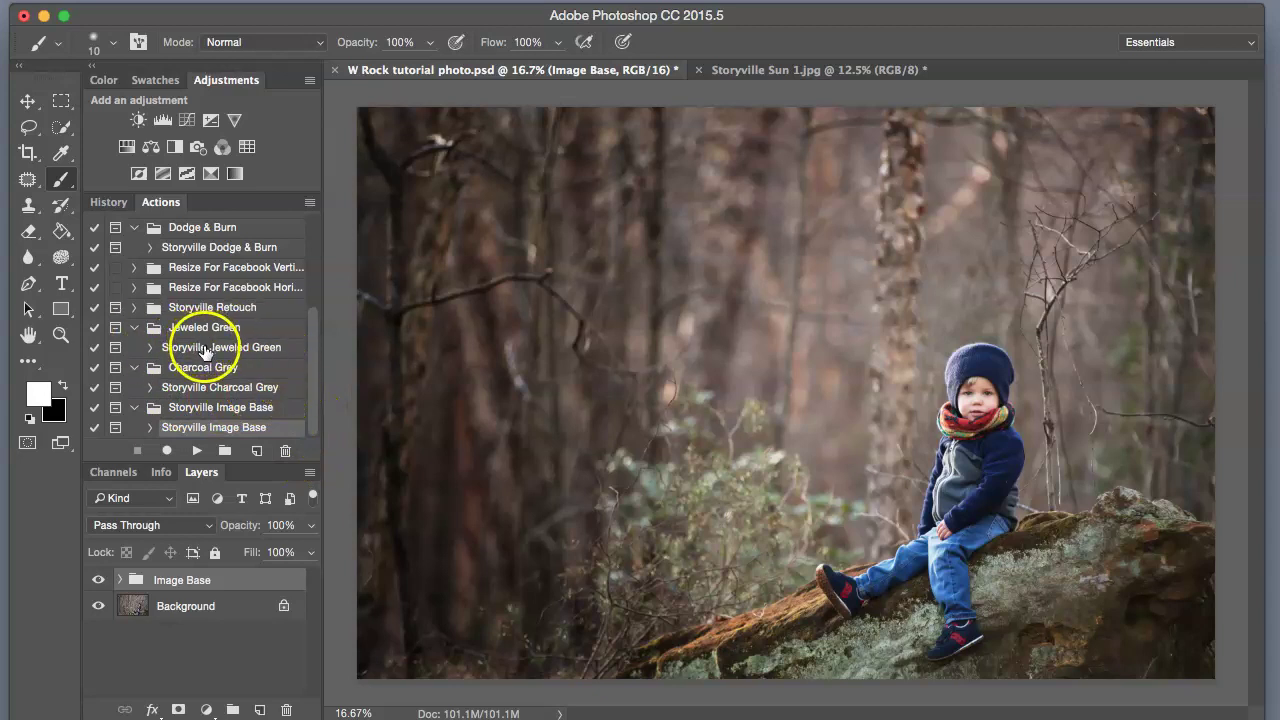
Run the Storyville Jeweled Green action and continue past its copyright message
click(207, 348)
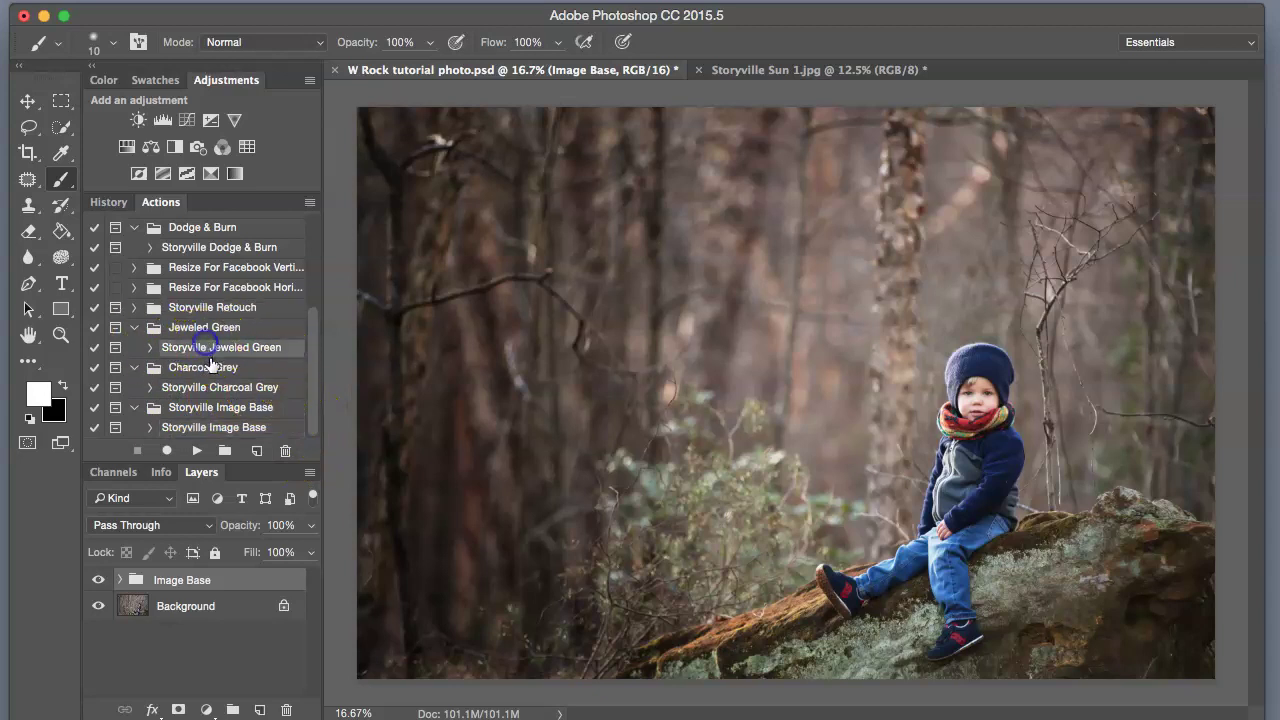
click(197, 452)
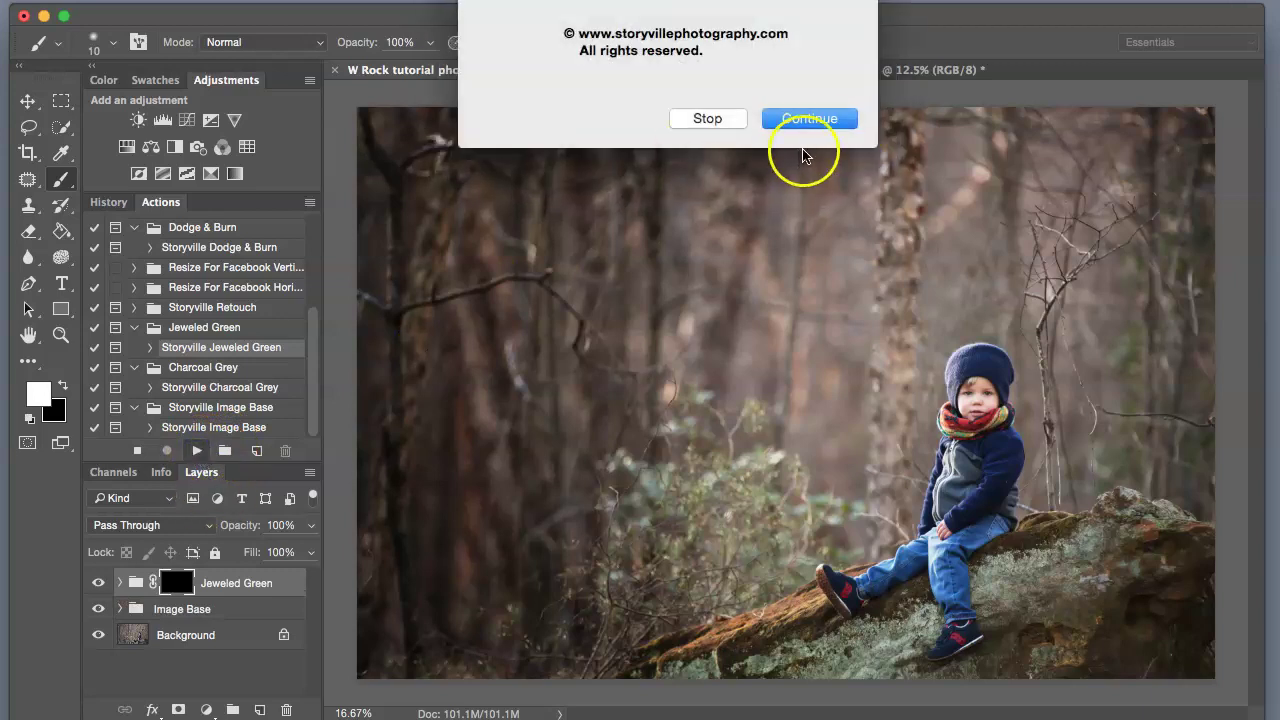
click(810, 120)
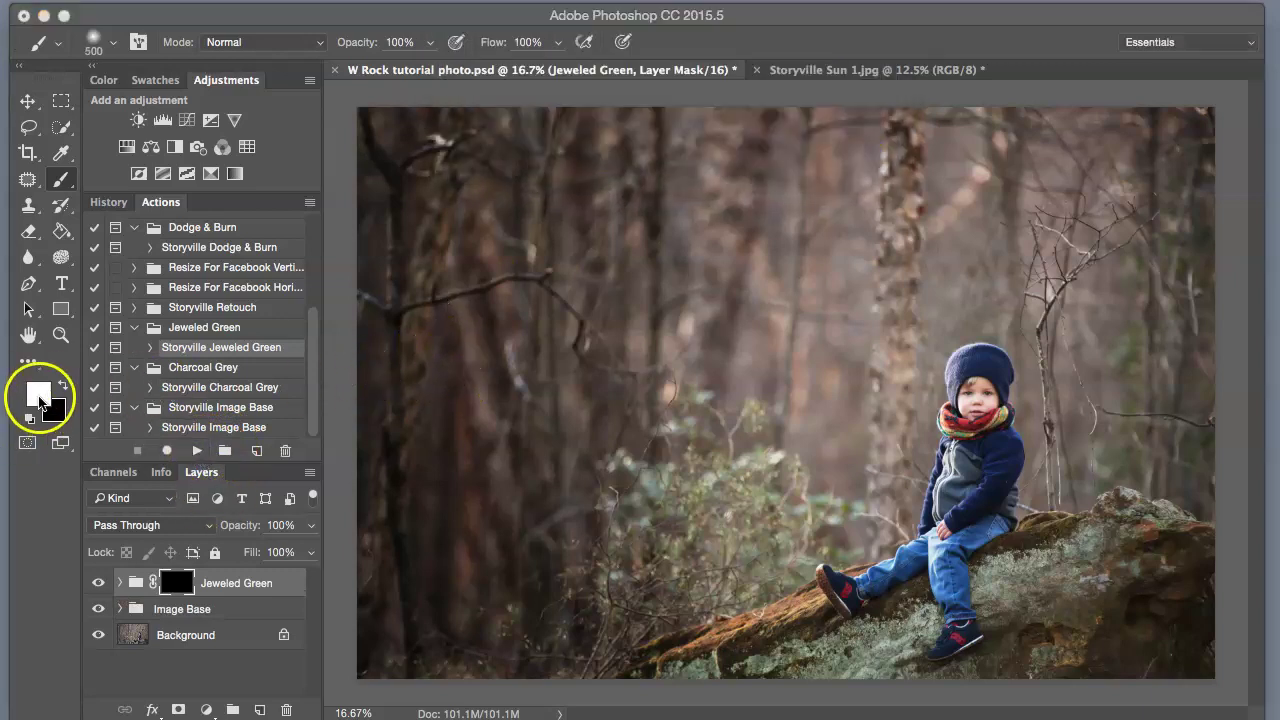
Paint white with an enlarged brush on the Jeweled Green mask over the left-hand trees, the bushes and the lower mossy rock
click(38, 396)
key(Return)
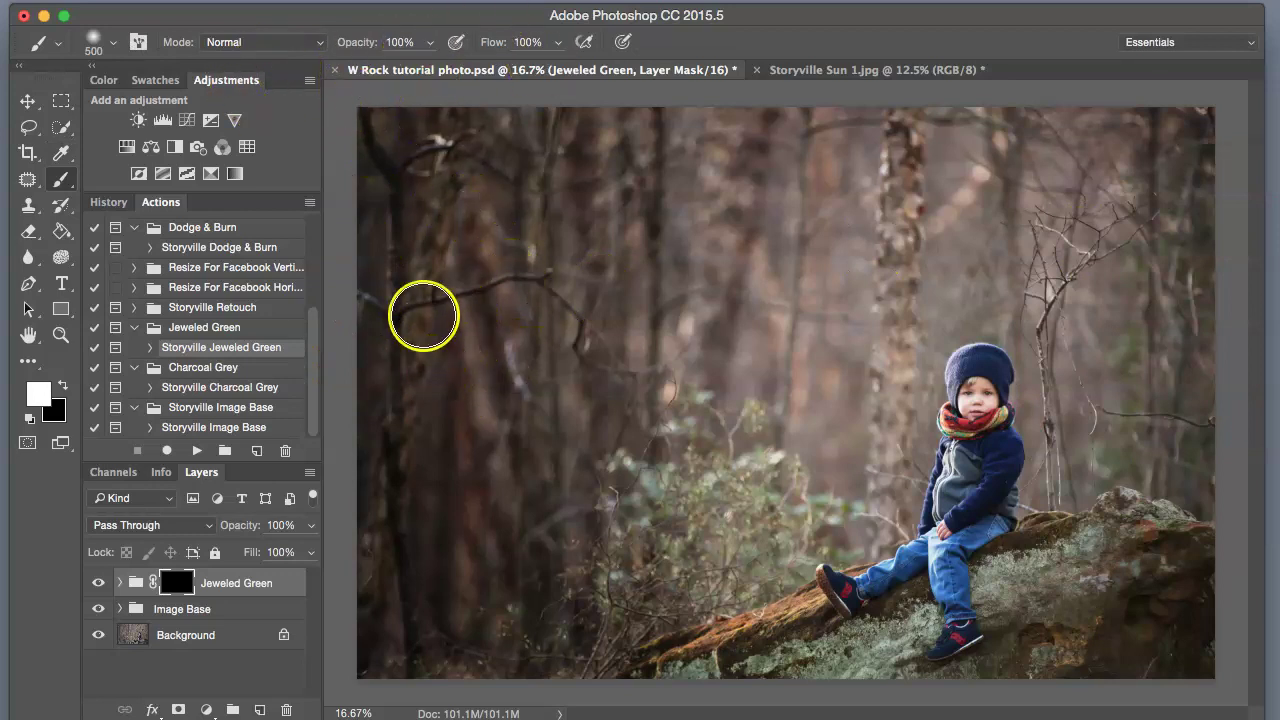
key(bracketright)
key(bracketright)
key(bracketright)
key(bracketright)
key(bracketright)
key(bracketright)
click(393, 150)
mouse_move(393, 150)
mouse_down()
mouse_move(446, 315)
mouse_move(486, 331)
mouse_move(515, 143)
mouse_move(635, 289)
mouse_move(572, 397)
mouse_move(396, 423)
mouse_move(439, 507)
mouse_move(456, 600)
mouse_move(532, 610)
mouse_move(651, 506)
mouse_move(670, 558)
mouse_move(743, 523)
mouse_move(678, 571)
mouse_move(761, 474)
mouse_move(616, 560)
mouse_move(708, 700)
mouse_move(711, 677)
mouse_move(675, 673)
mouse_move(802, 678)
mouse_move(888, 640)
mouse_up()
Paint white on the Jeweled Green mask over the rock behind the boy and the trees along the photo's right side
key(bracketleft)
key(bracketleft)
key(bracketleft)
key(bracketleft)
key(bracketleft)
key(bracketleft)
key(bracketleft)
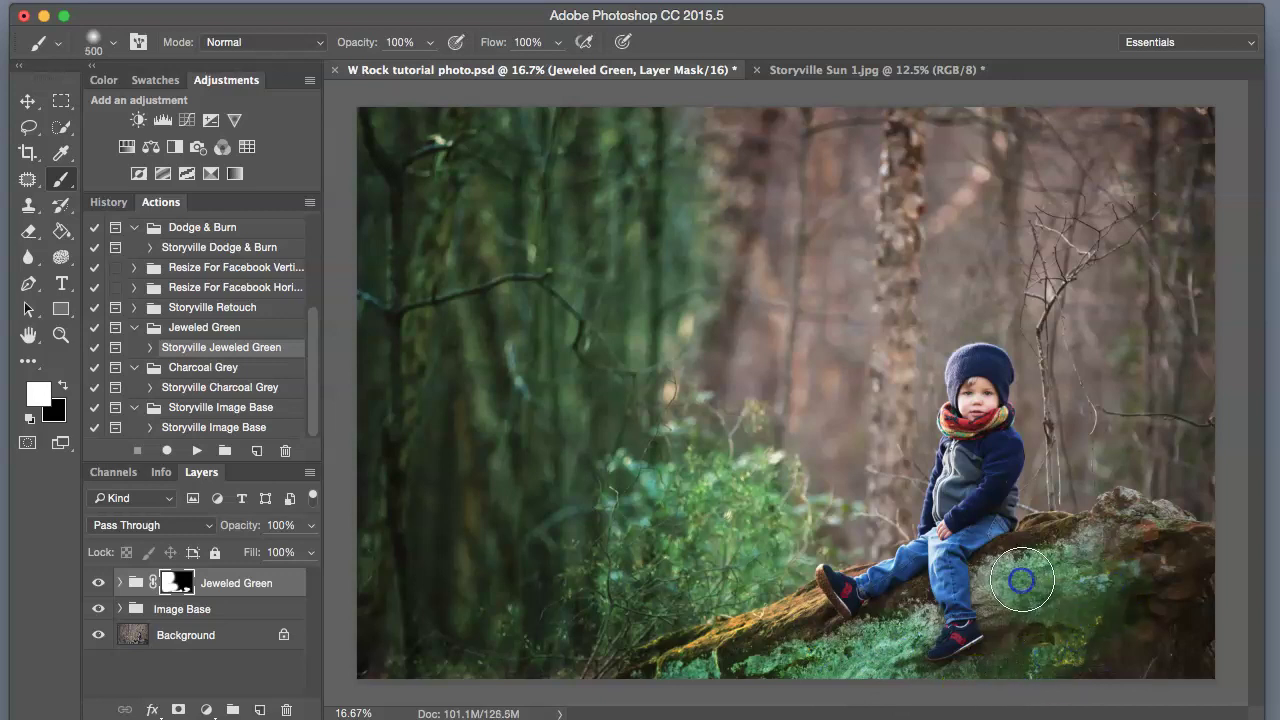
mouse_move(1014, 585)
mouse_down()
mouse_move(1111, 547)
mouse_move(1147, 561)
mouse_move(1171, 592)
mouse_move(1132, 640)
mouse_move(1130, 602)
mouse_move(1203, 483)
mouse_move(1090, 477)
mouse_move(1169, 382)
mouse_move(1194, 210)
mouse_move(1117, 160)
mouse_move(1117, 109)
mouse_up()
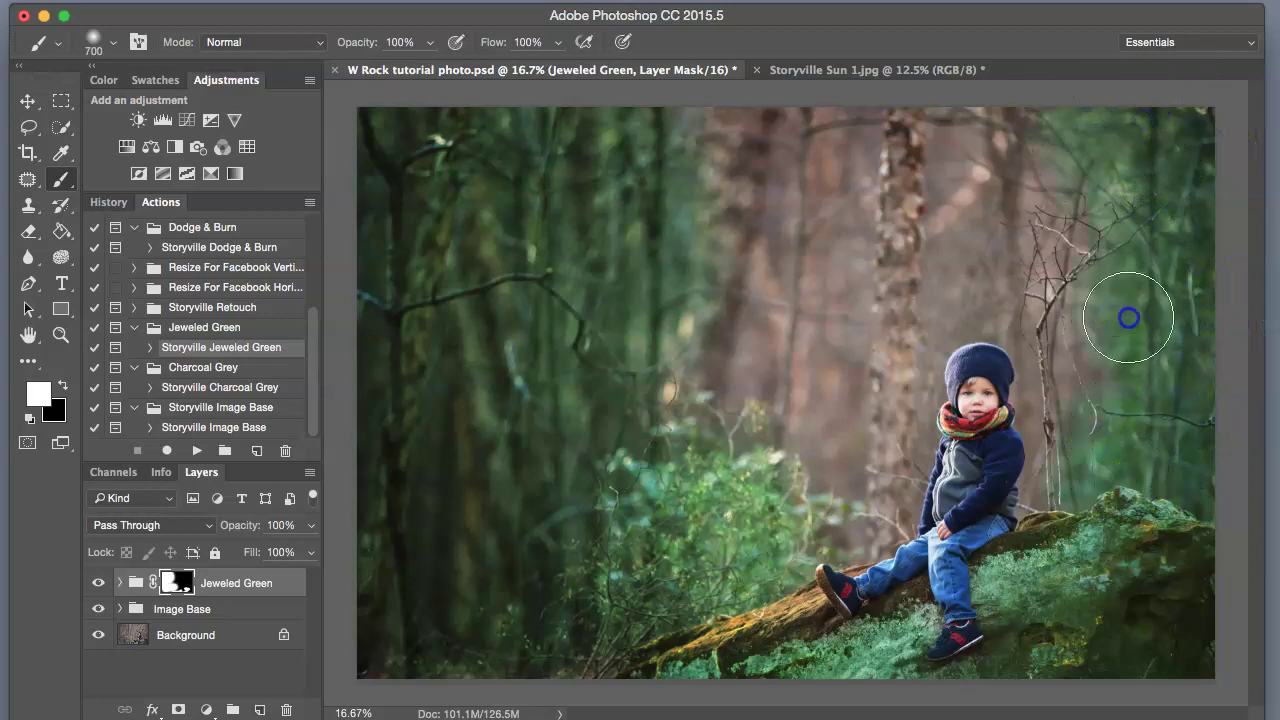
Reveal the green on the moss below the boy's feet and along the log with a smaller white brush
key(bracketleft)
key(bracketleft)
key(bracketleft)
key(bracketleft)
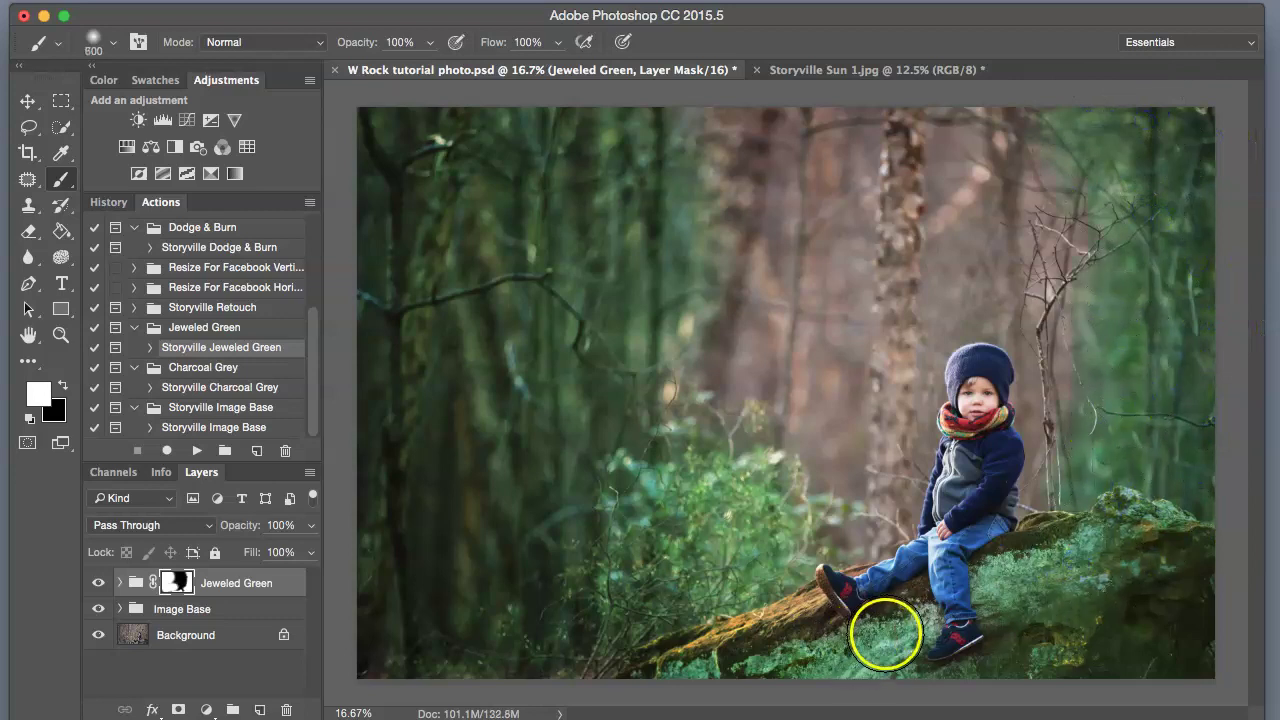
mouse_move(886, 631)
mouse_down()
mouse_move(912, 612)
mouse_move(874, 649)
mouse_move(770, 658)
mouse_up()
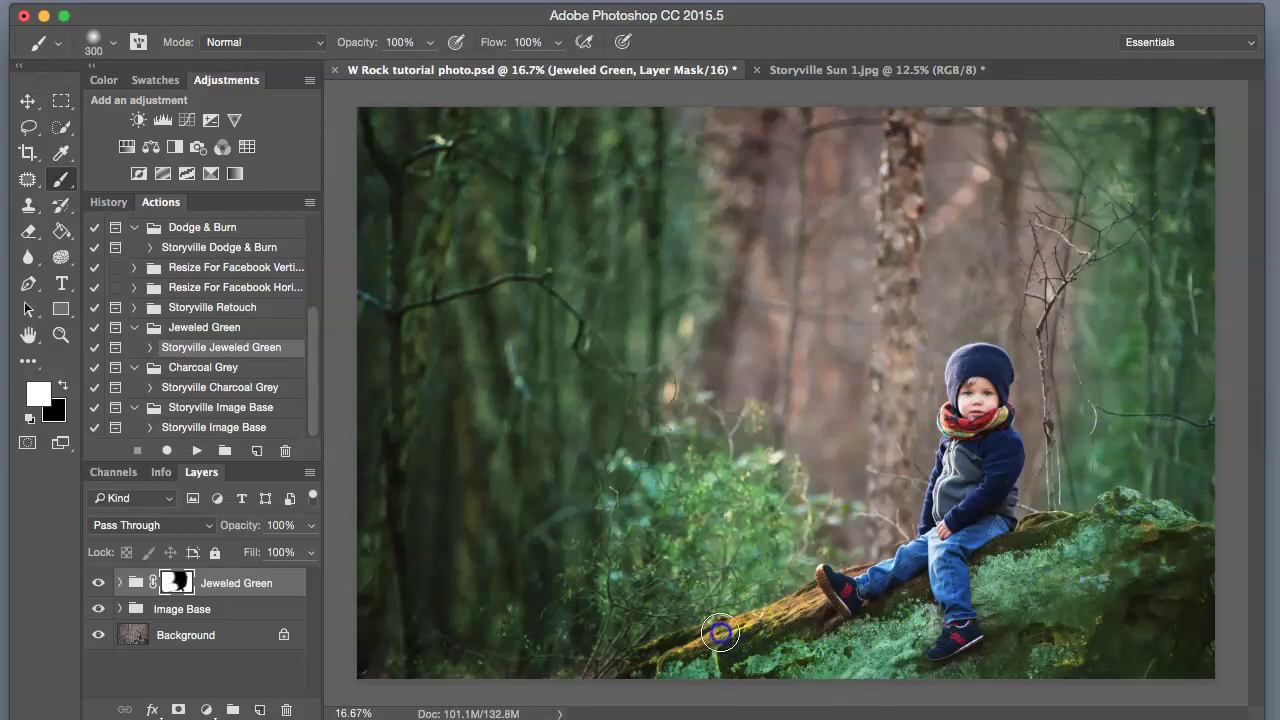
Reveal the green on the foliage beside the boy's foot and the background behind him, using a white brush of 300 to 400 pixels
key(super+plus)
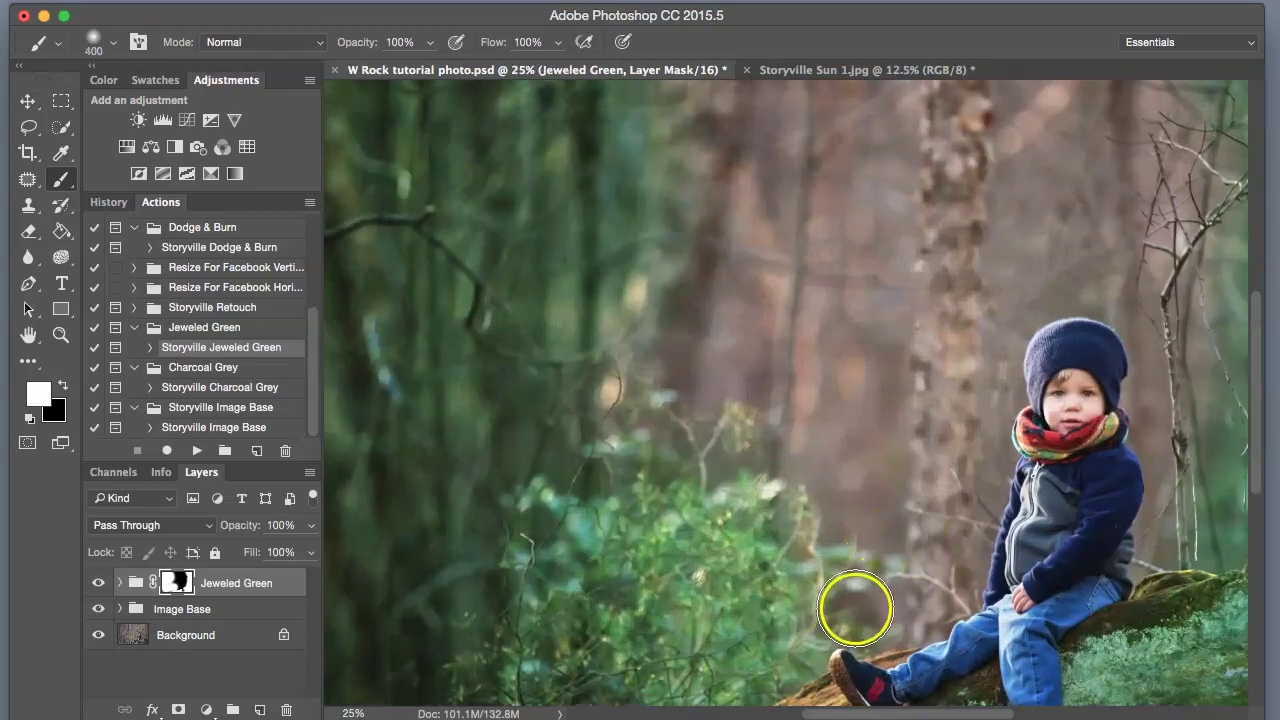
key(bracketright)
key(bracketright)
key(bracketright)
drag(848, 612, 848, 610)
key(bracketleft)
key(bracketleft)
key(bracketleft)
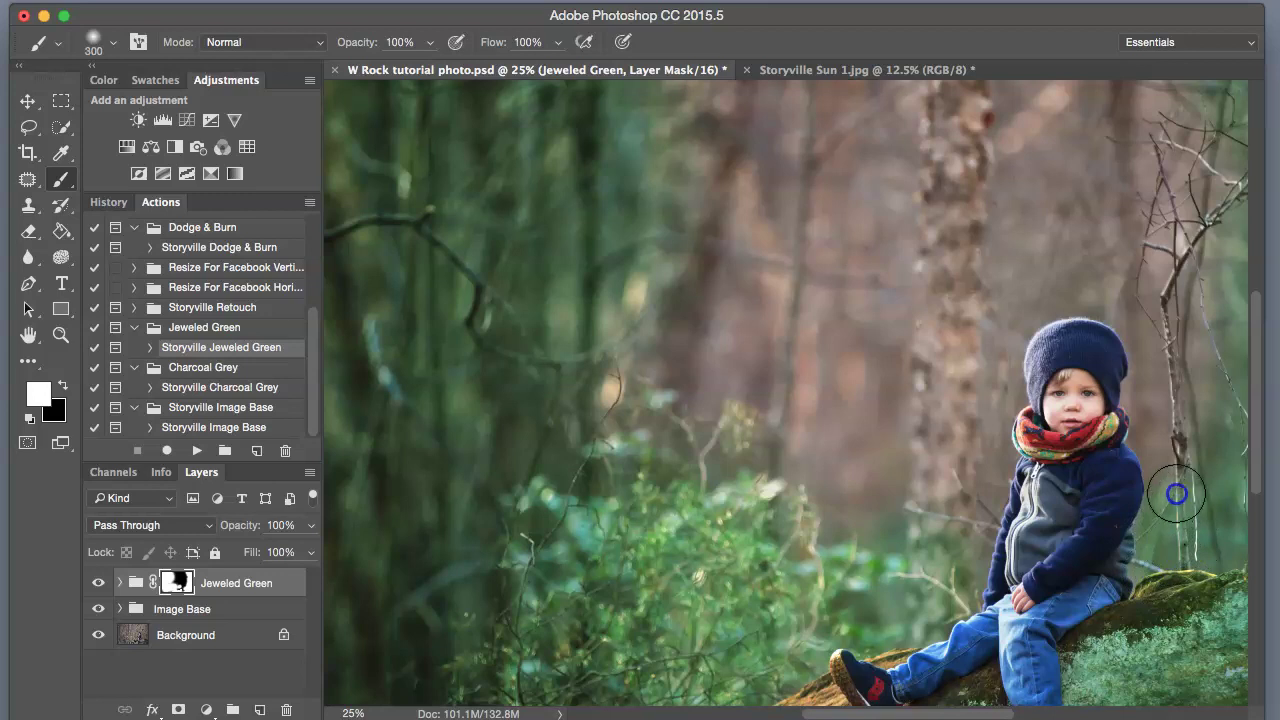
Soften the green in the background trees by painting black on the Jeweled Green mask with a 1100-pixel brush at 48% opacity
key(super+minus)
key(super+minus)
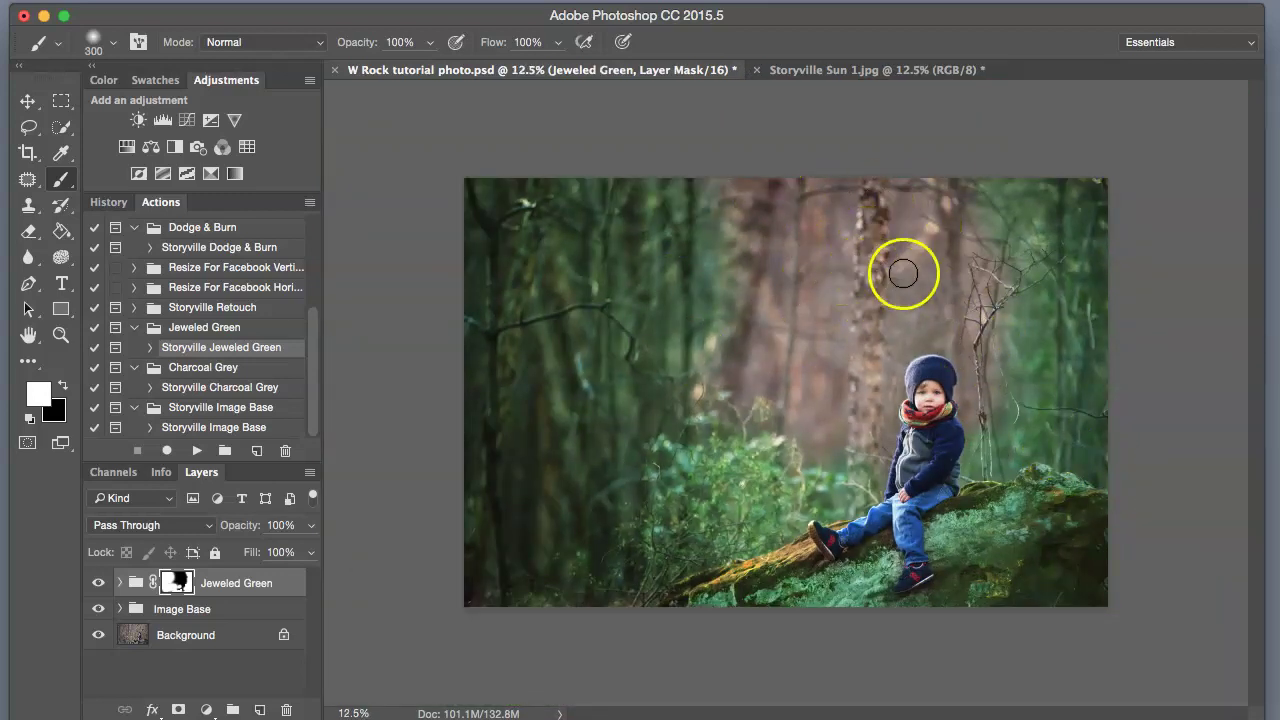
key(super+plus)
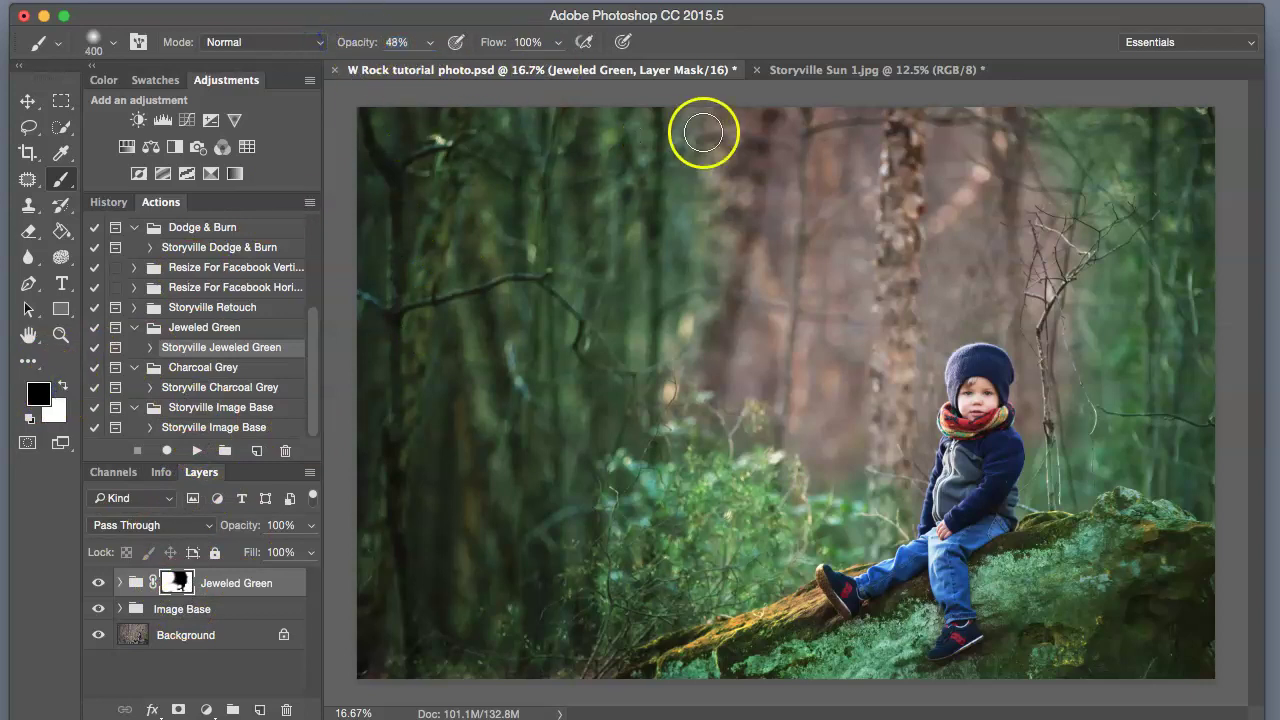
key(])
key(])
key(])
key(])
key(])
key(])
key(])
mouse_move(618, 168)
mouse_down()
mouse_move(587, 288)
mouse_move(686, 357)
mouse_move(620, 360)
mouse_move(629, 200)
mouse_move(618, 154)
mouse_move(571, 411)
mouse_move(806, 429)
mouse_move(1003, 397)
mouse_move(1087, 424)
mouse_move(1051, 294)
mouse_move(1057, 171)
mouse_move(1100, 191)
mouse_move(1104, 397)
mouse_move(871, 454)
mouse_move(663, 309)
mouse_move(657, 163)
mouse_move(760, 286)
mouse_move(837, 349)
mouse_move(820, 349)
mouse_move(771, 234)
mouse_move(640, 131)
mouse_up()
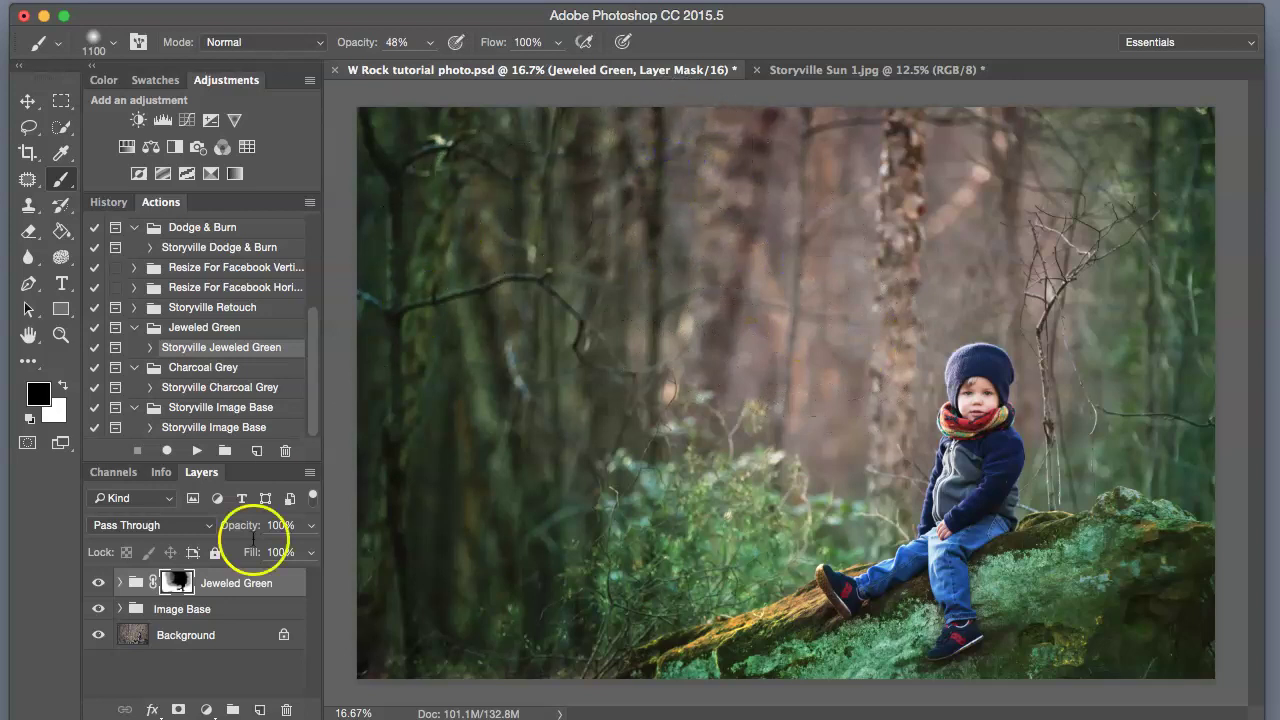
Set the Jewel Base layer's opacity to 43% inside the Jeweled Green group and collapse the group
click(117, 584)
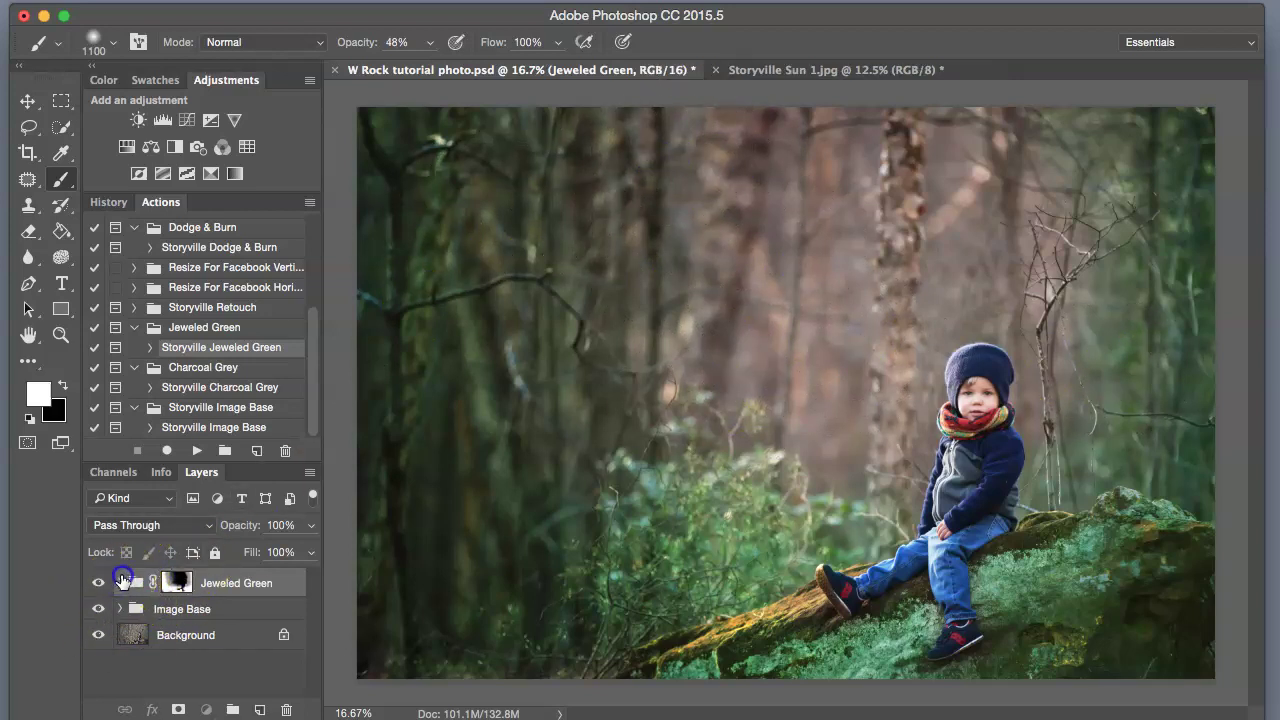
click(121, 582)
scroll(307, 618, down, 1)
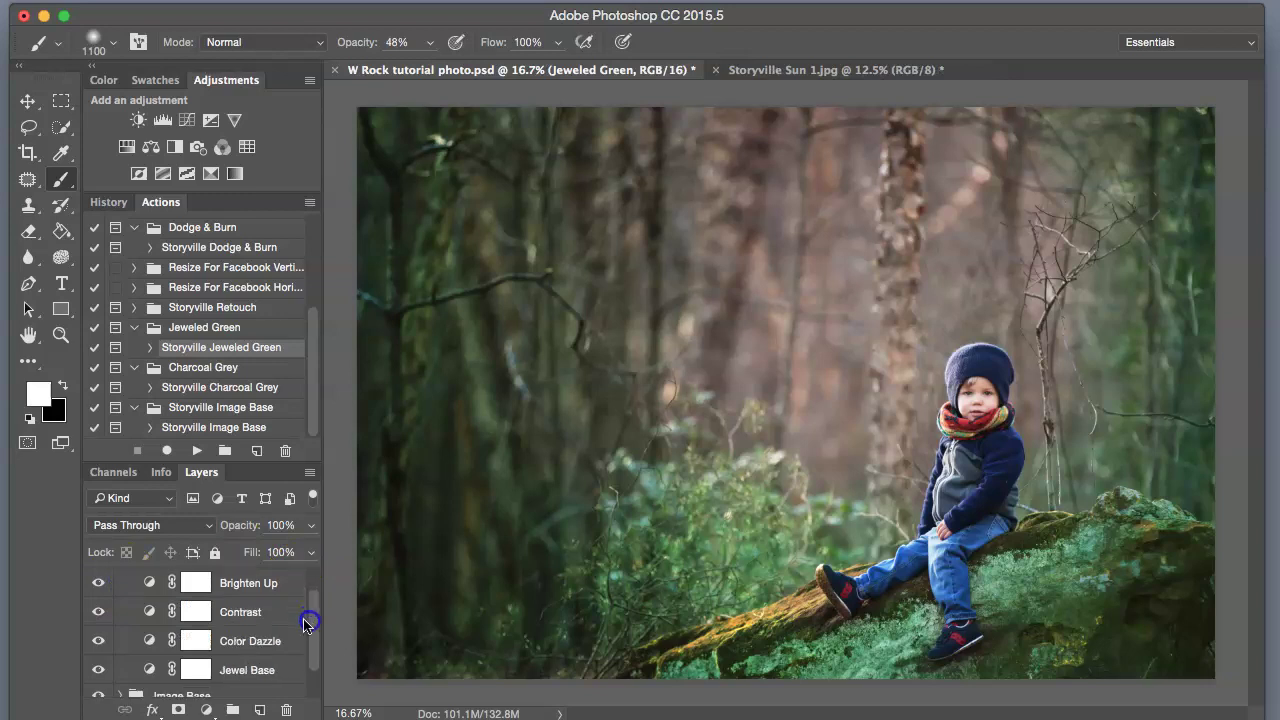
click(152, 670)
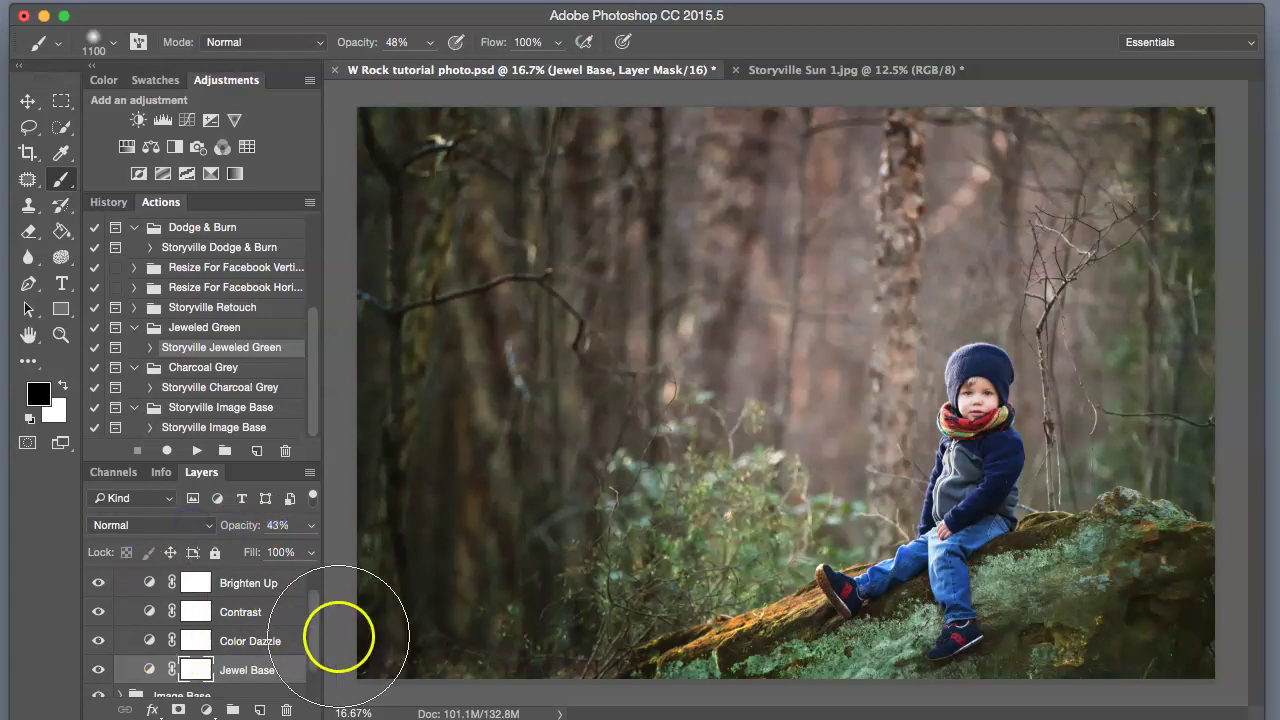
drag(309, 623, 309, 597)
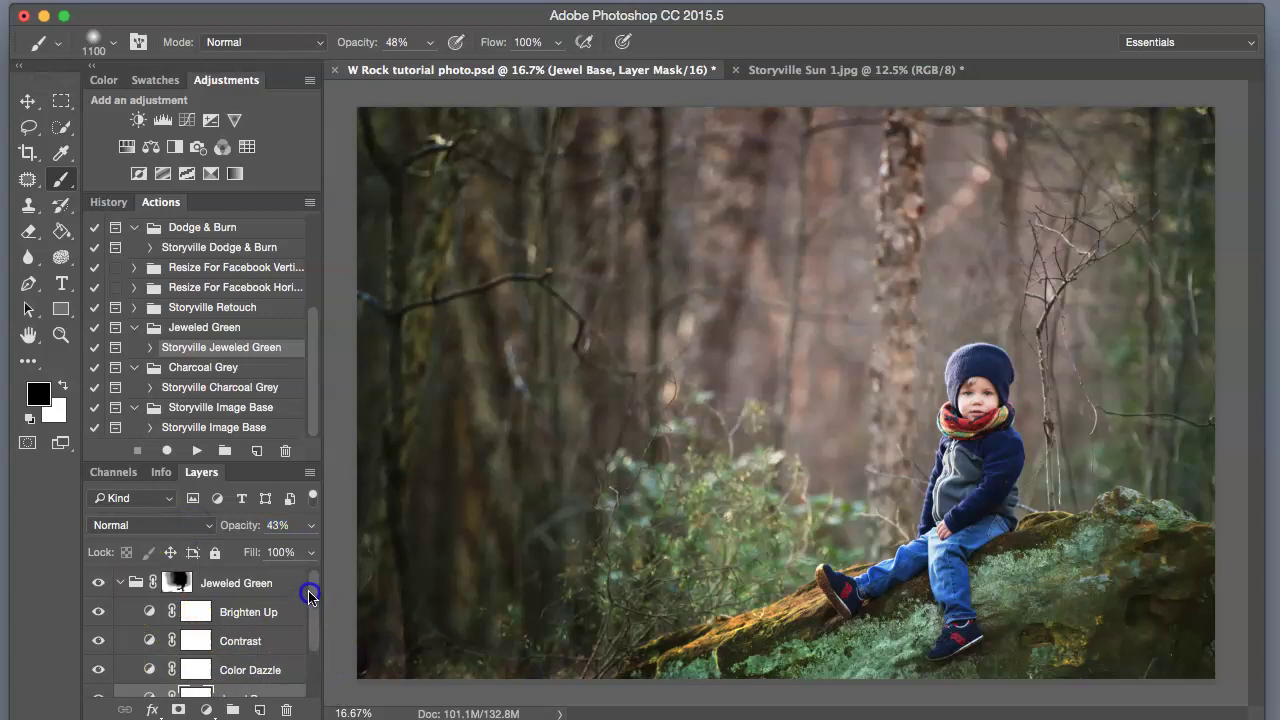
click(138, 582)
click(121, 582)
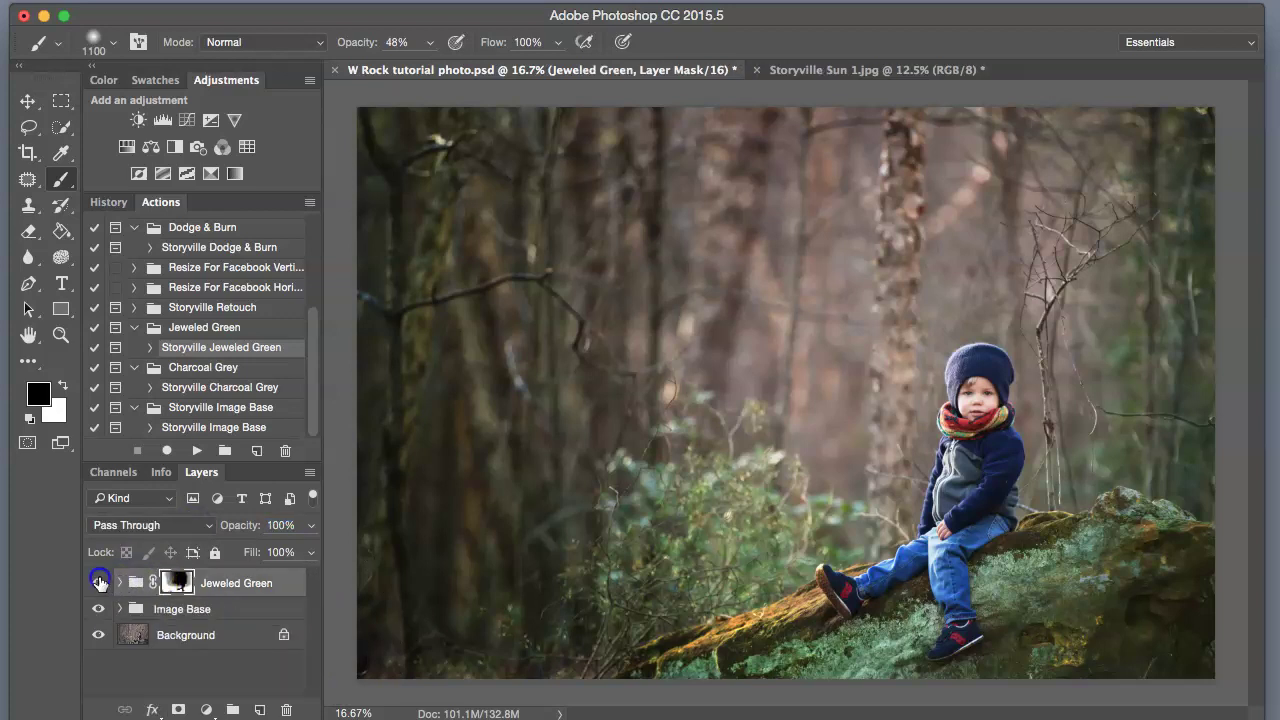
Compare the photo with the Jeweled Green group hidden and shown
click(99, 582)
click(104, 583)
click(101, 587)
click(611, 187)
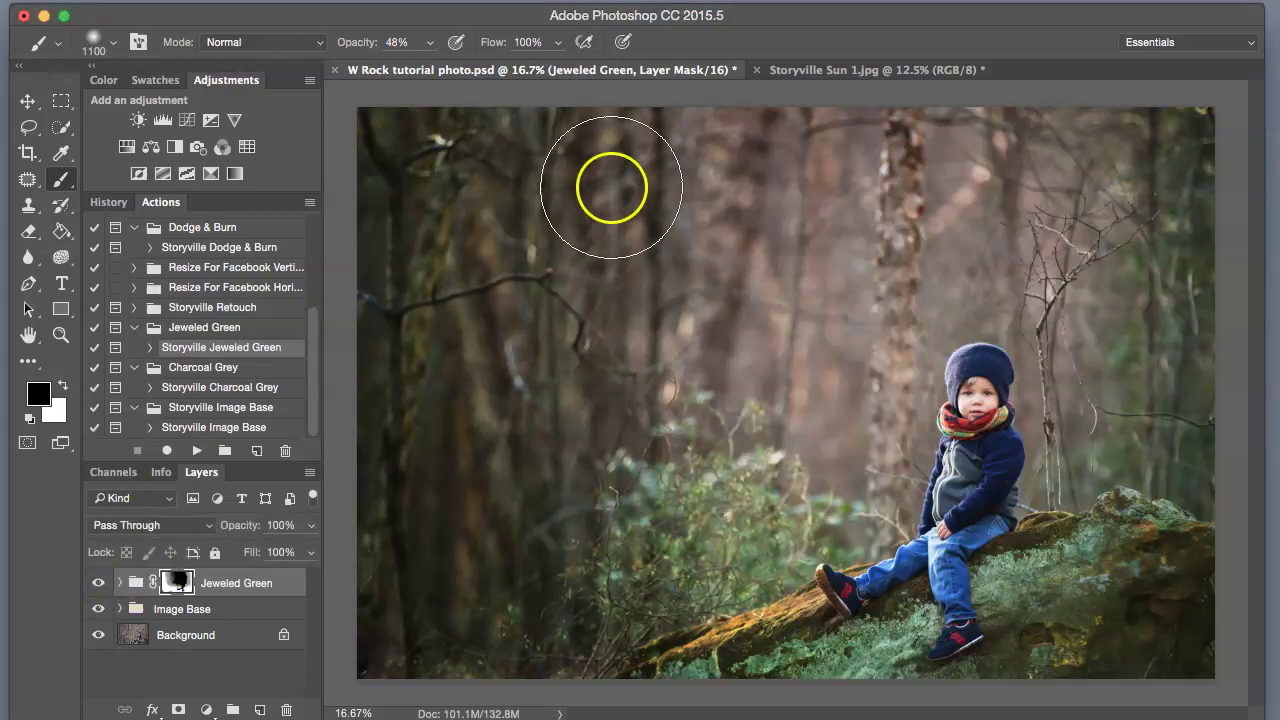
Copy the Storyville Sun 1.jpg overlay into W Rock tutorial photo.psd as a new layer and set its blend mode to Screen
click(832, 69)
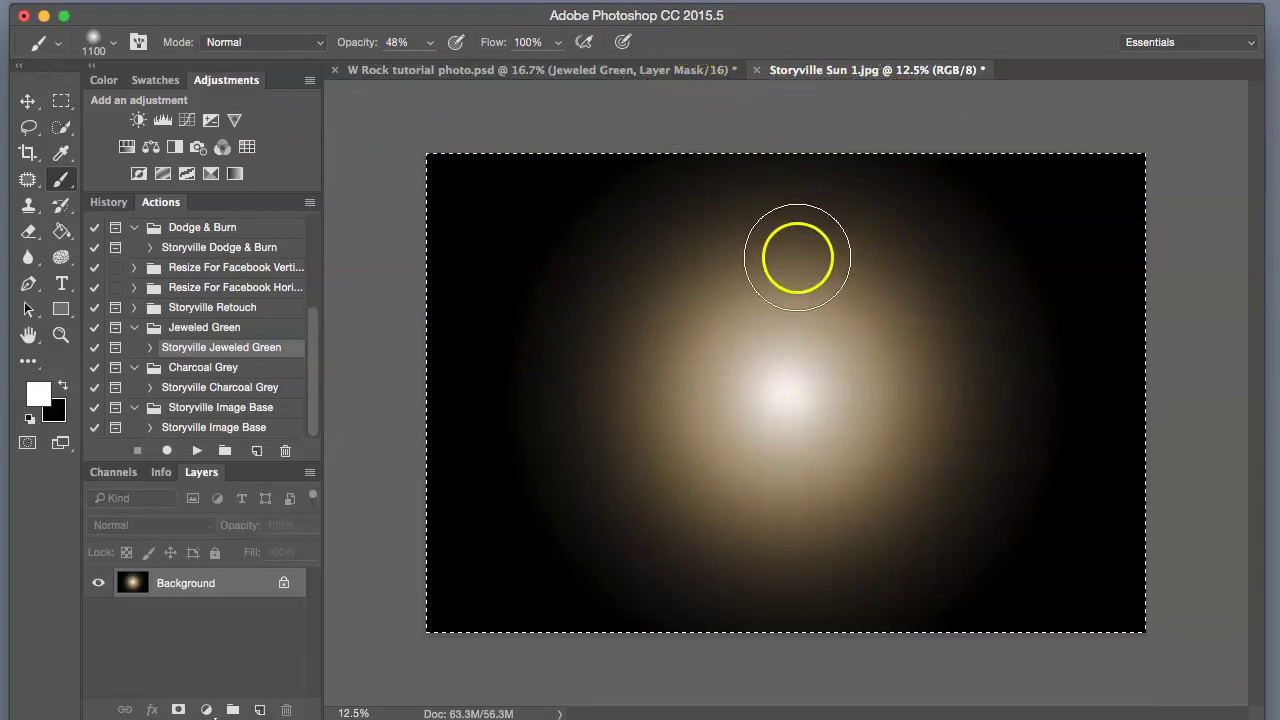
click(634, 73)
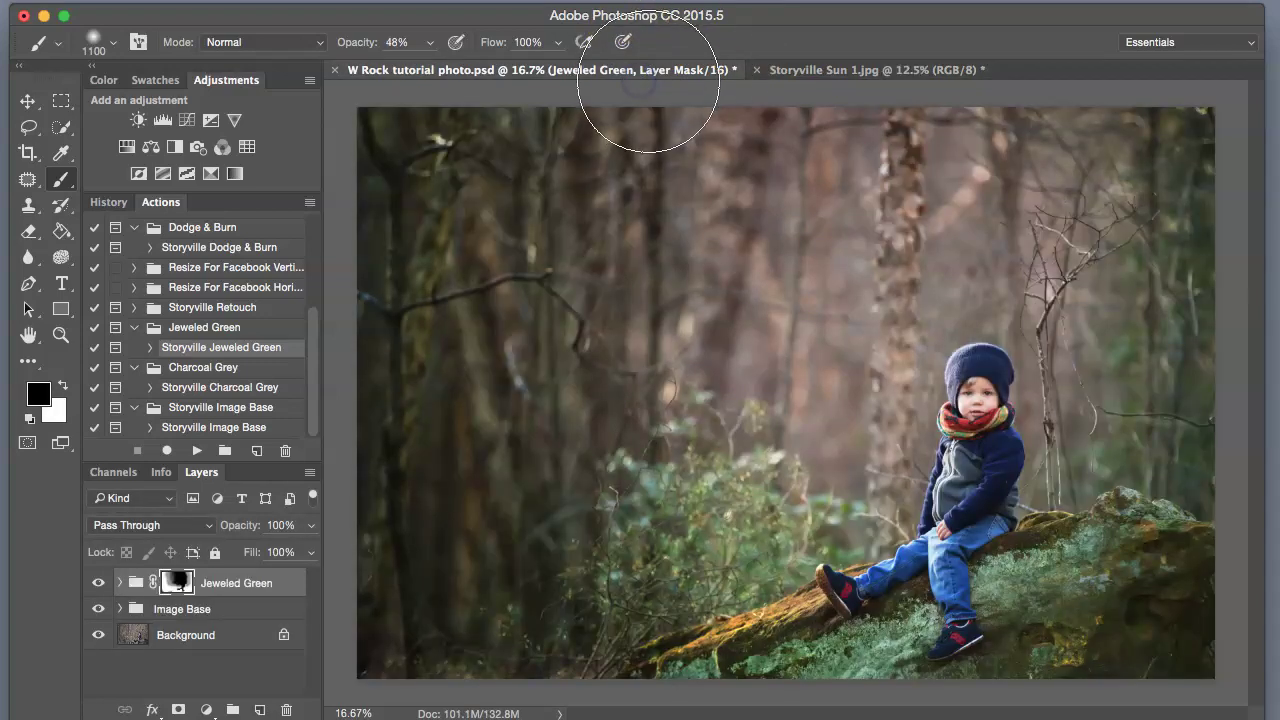
key(ctrl+v)
key(x)
click(180, 525)
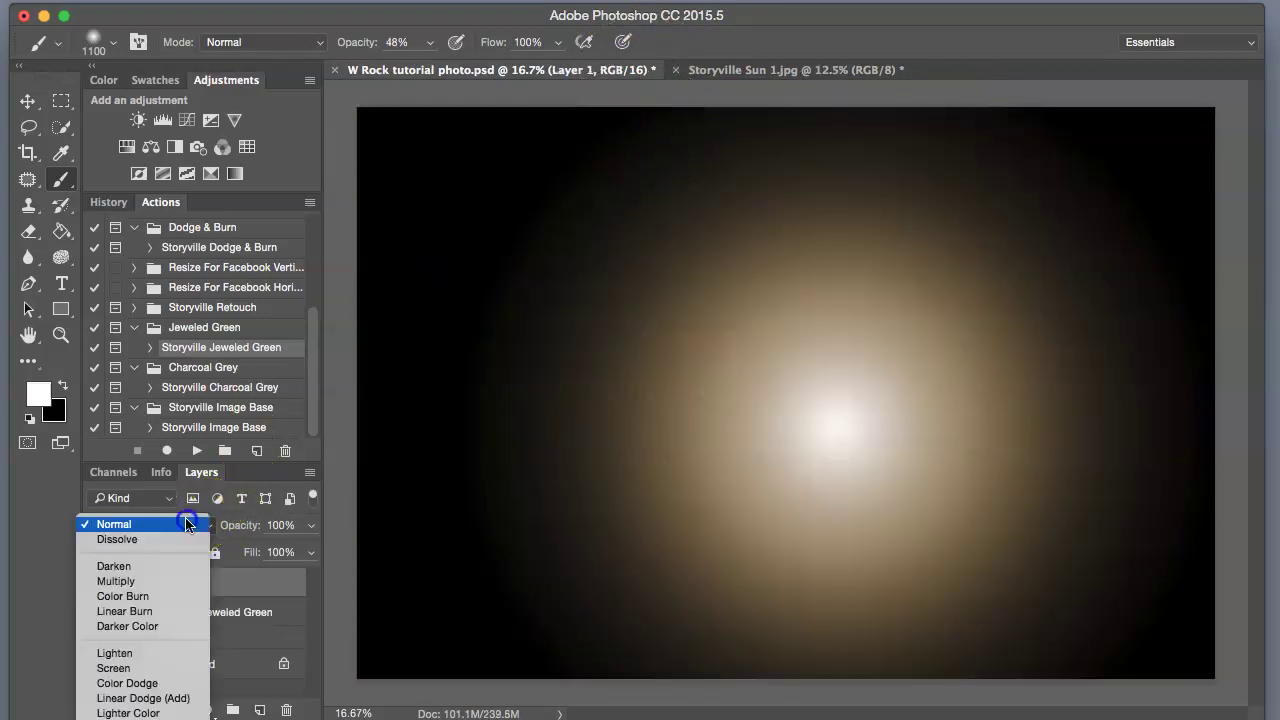
click(177, 668)
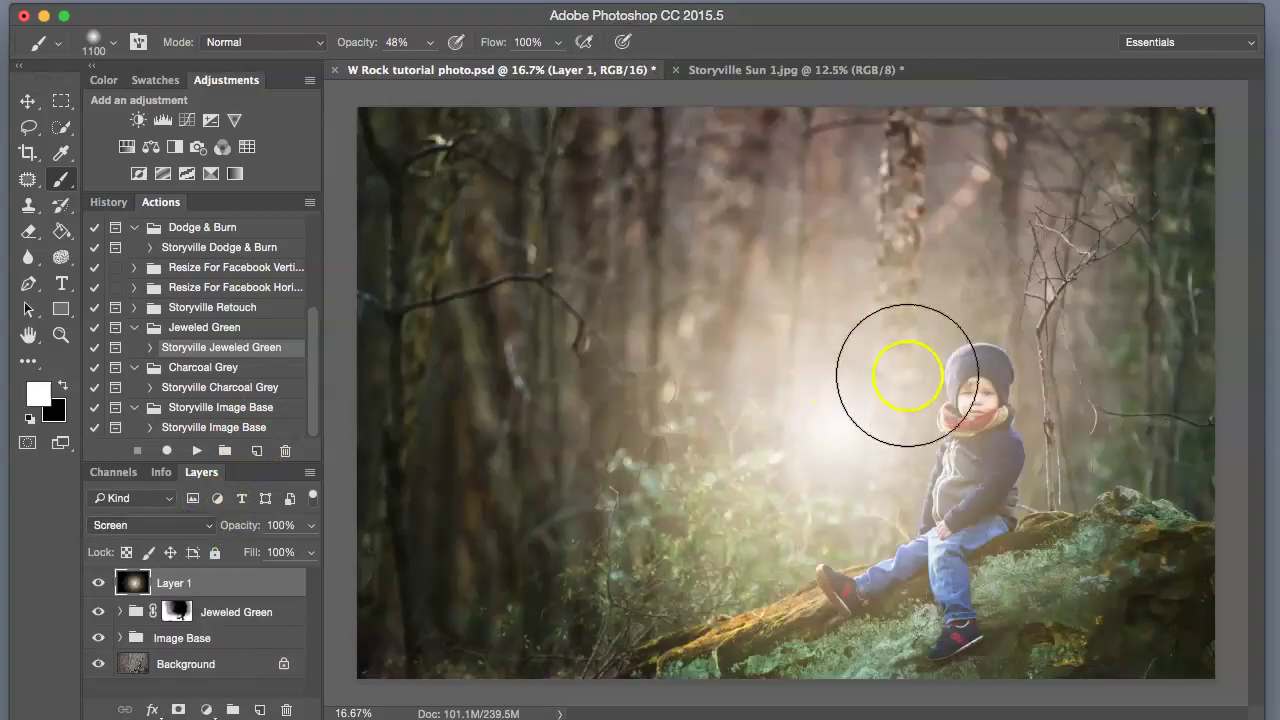
Free-transform the sun overlay, moving its glow up to the photo's upper edge above the background trees
key(ctrl+t)
drag(823, 491, 784, 163)
click(887, 40)
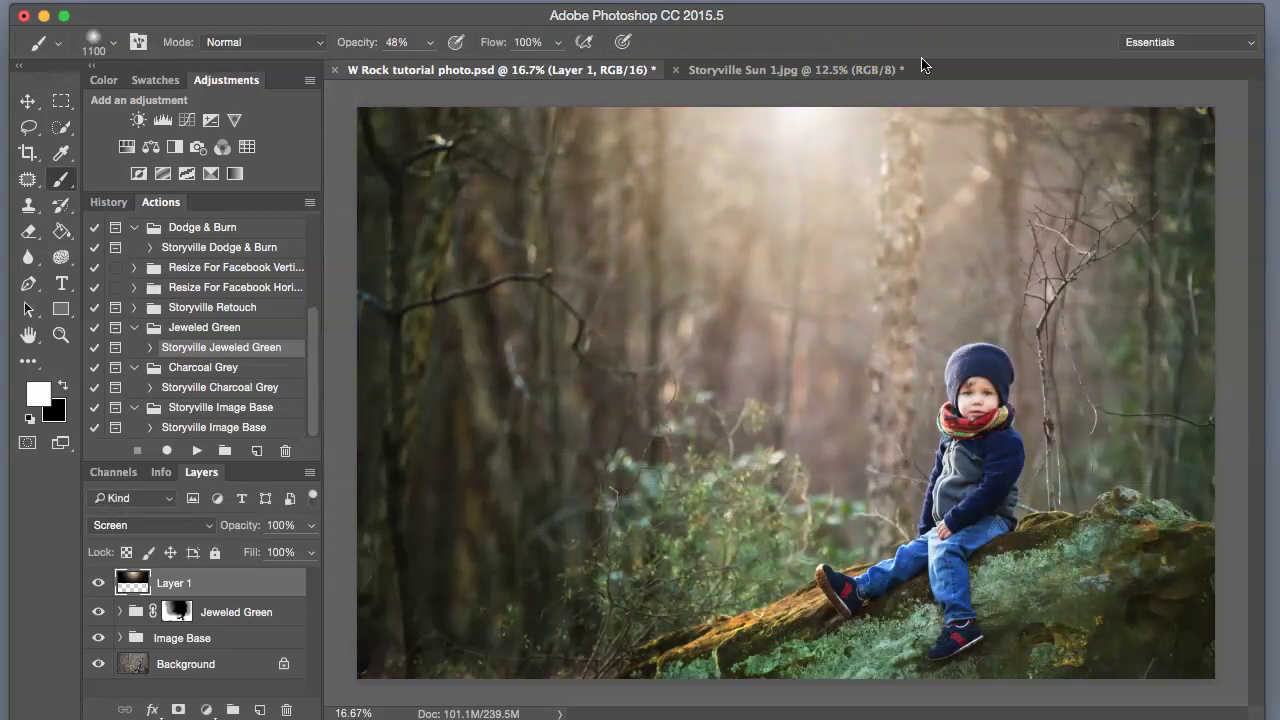
Apply a Gaussian Blur to the sun overlay on Layer 1 and lower the layer's opacity to 81%
click(198, 450)
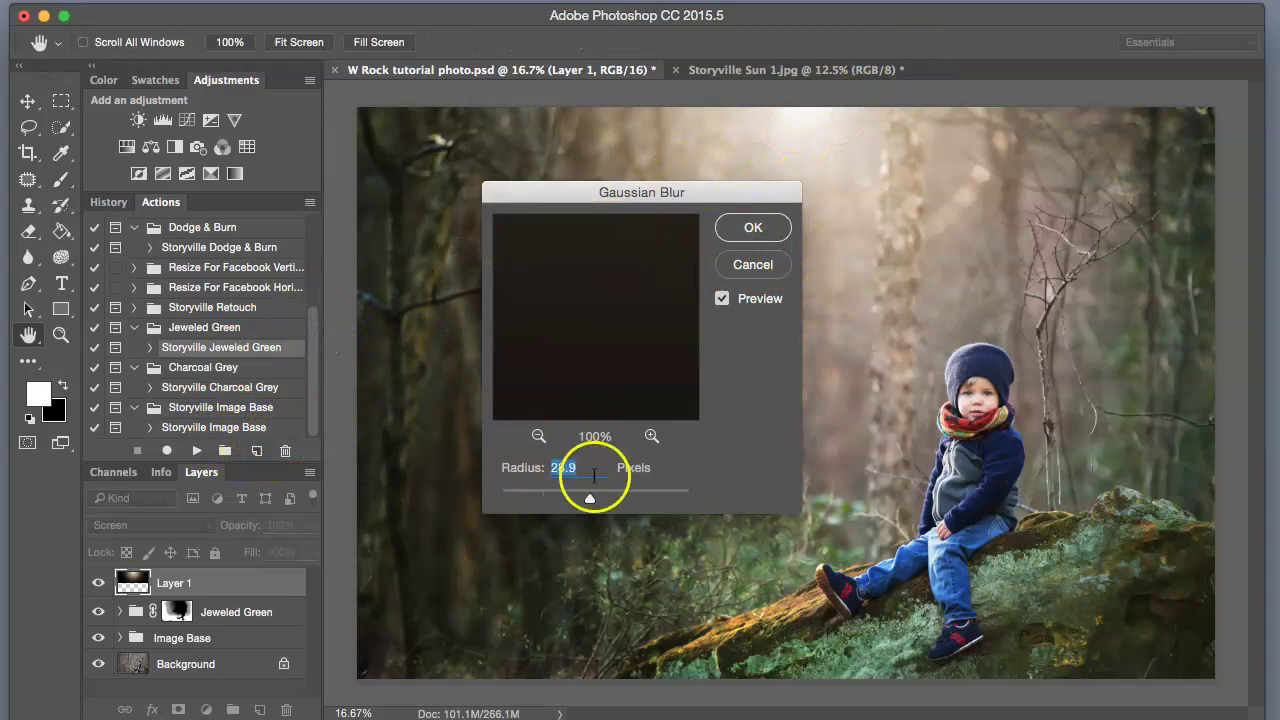
click(755, 227)
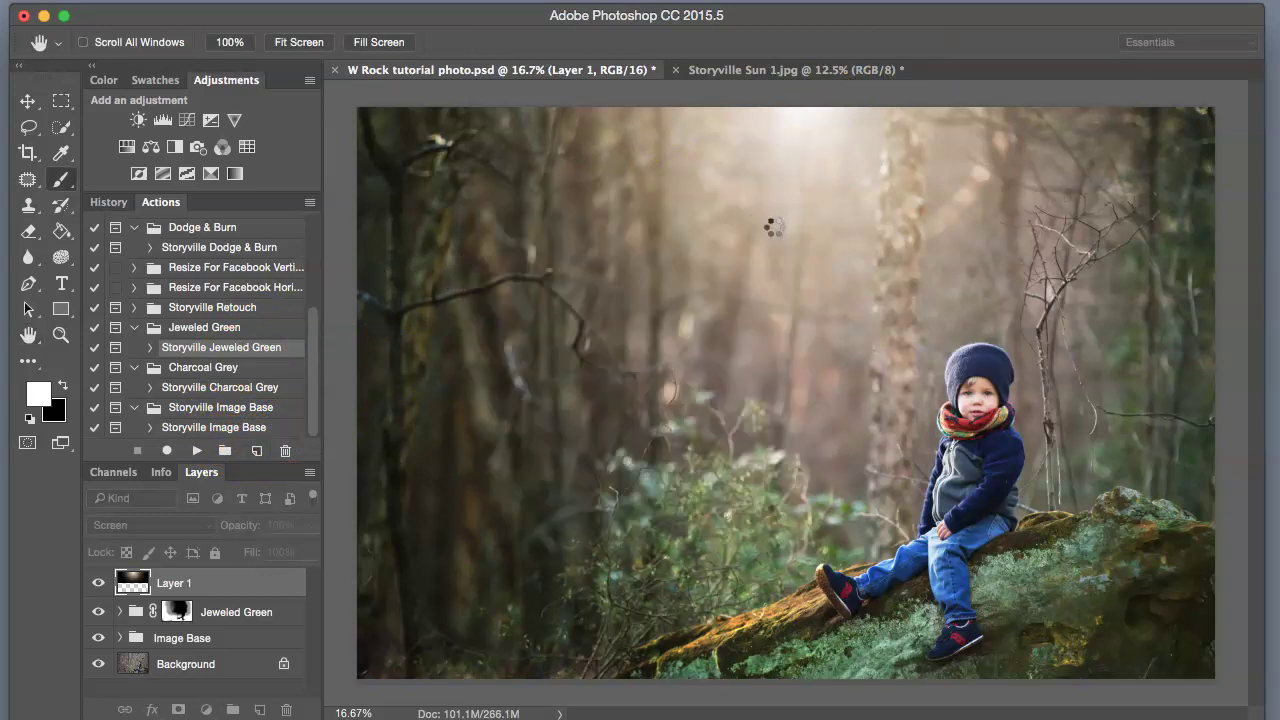
drag(773, 221, 723, 227)
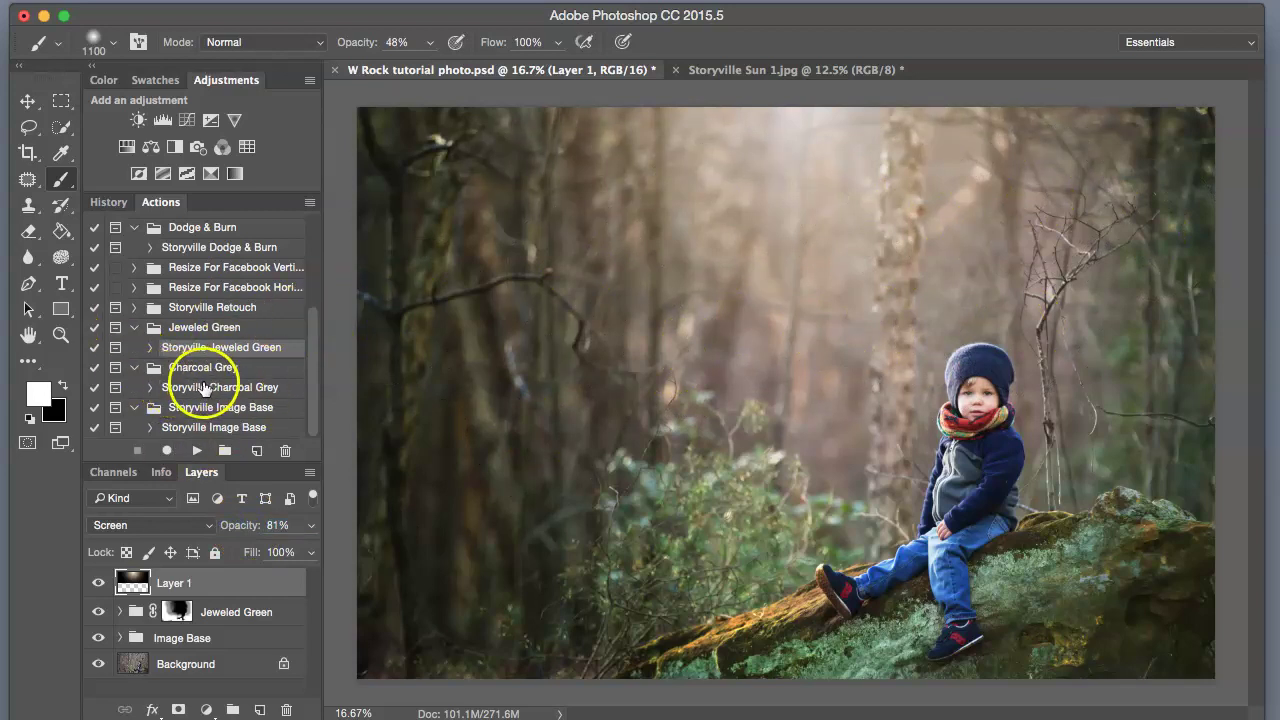
Run the Storyville Charcoal Grey action on the photo
click(208, 387)
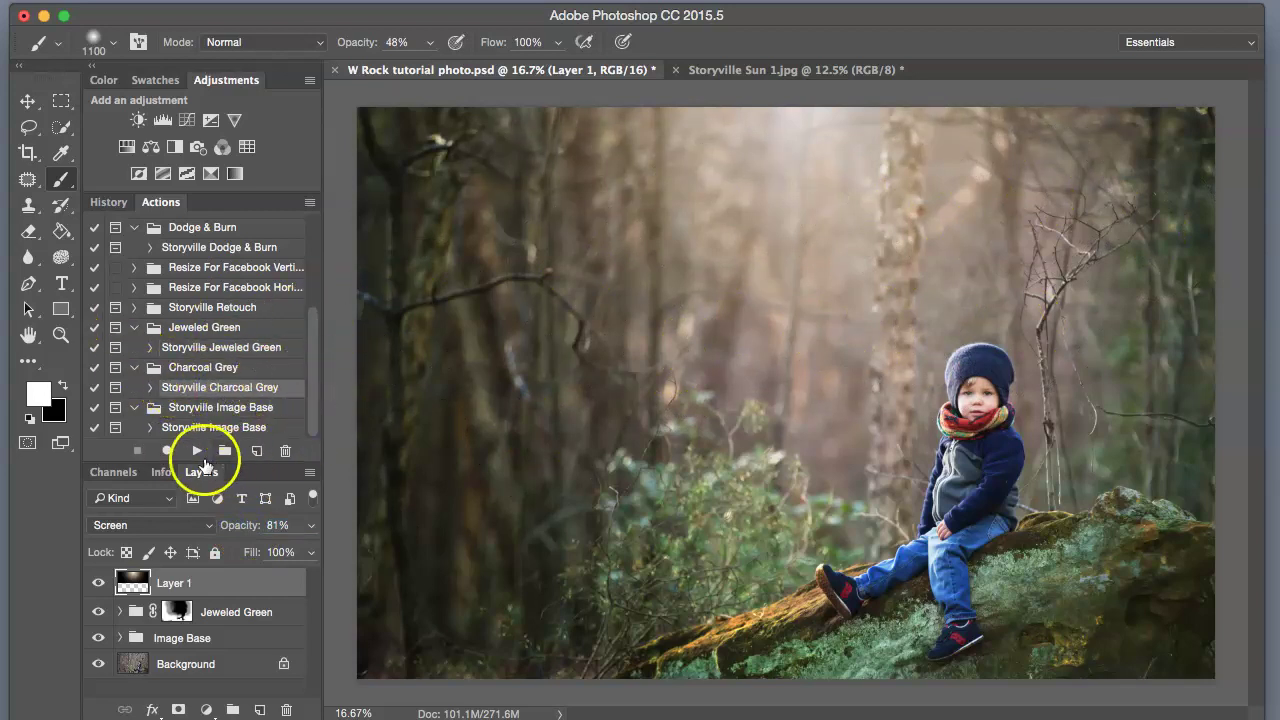
click(196, 452)
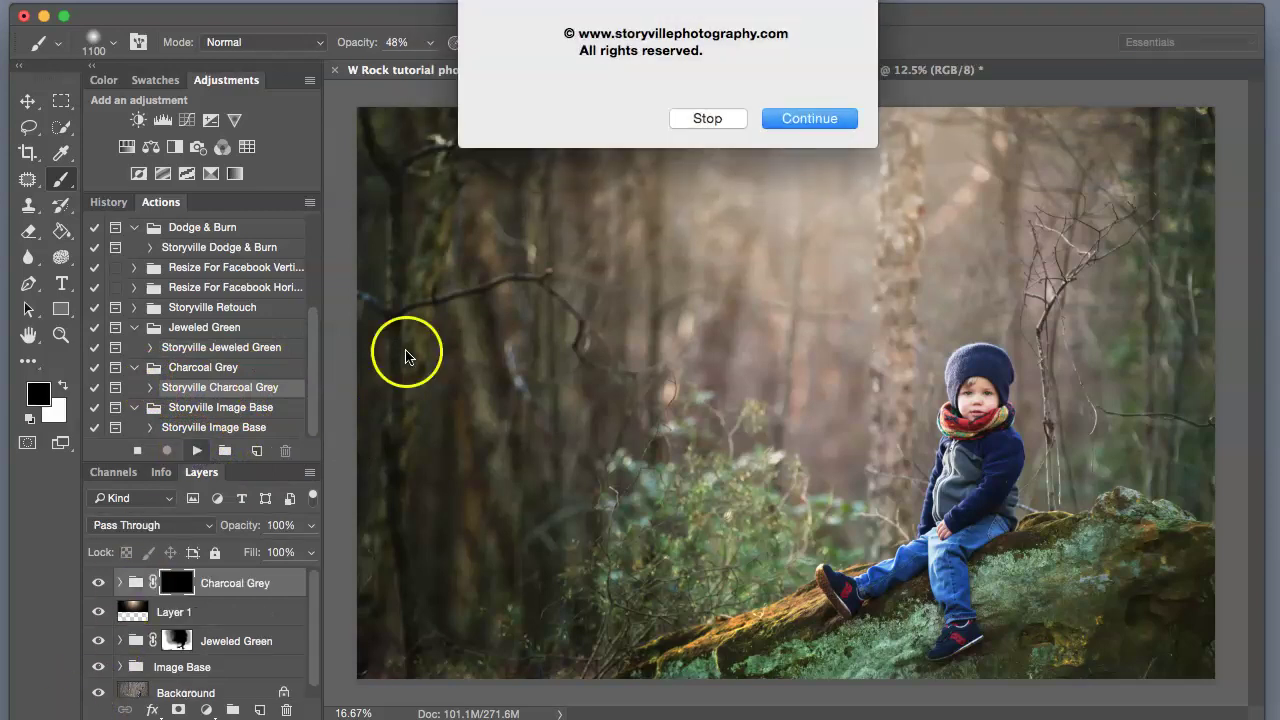
click(816, 120)
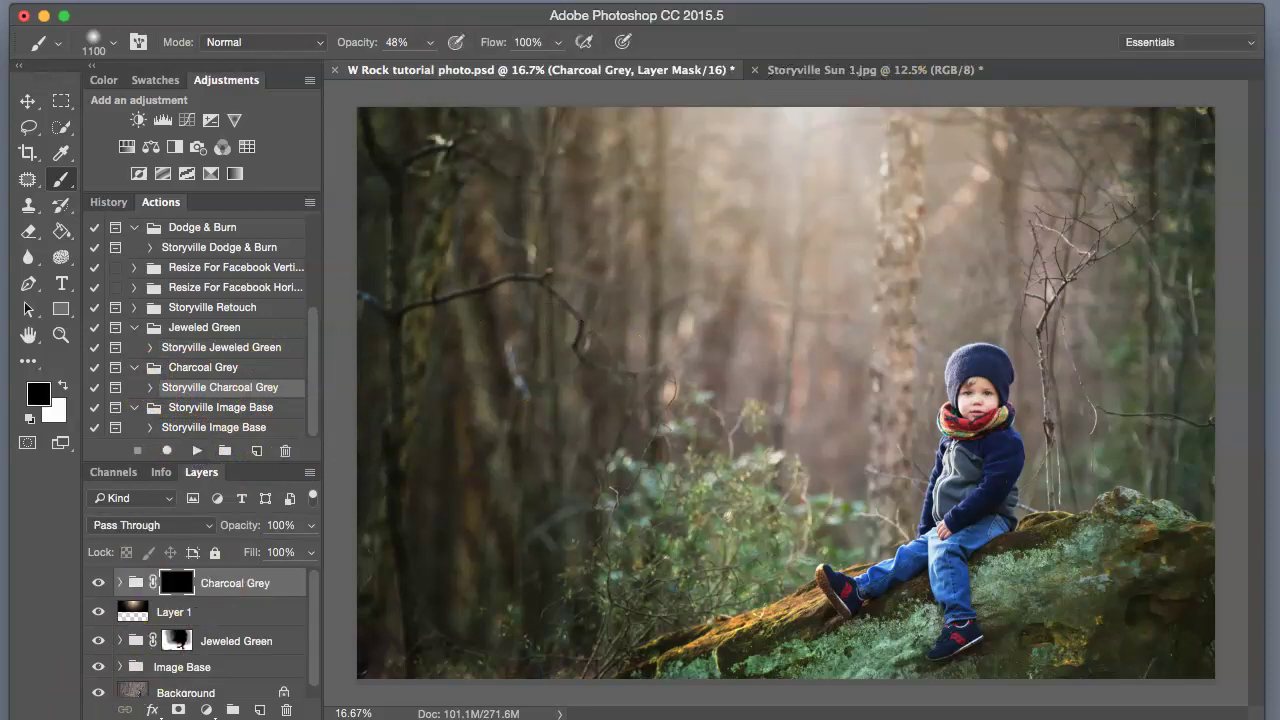
Paint white at 98% brush opacity on the Charcoal Grey mask over the background trees around and above the boy
click(62, 387)
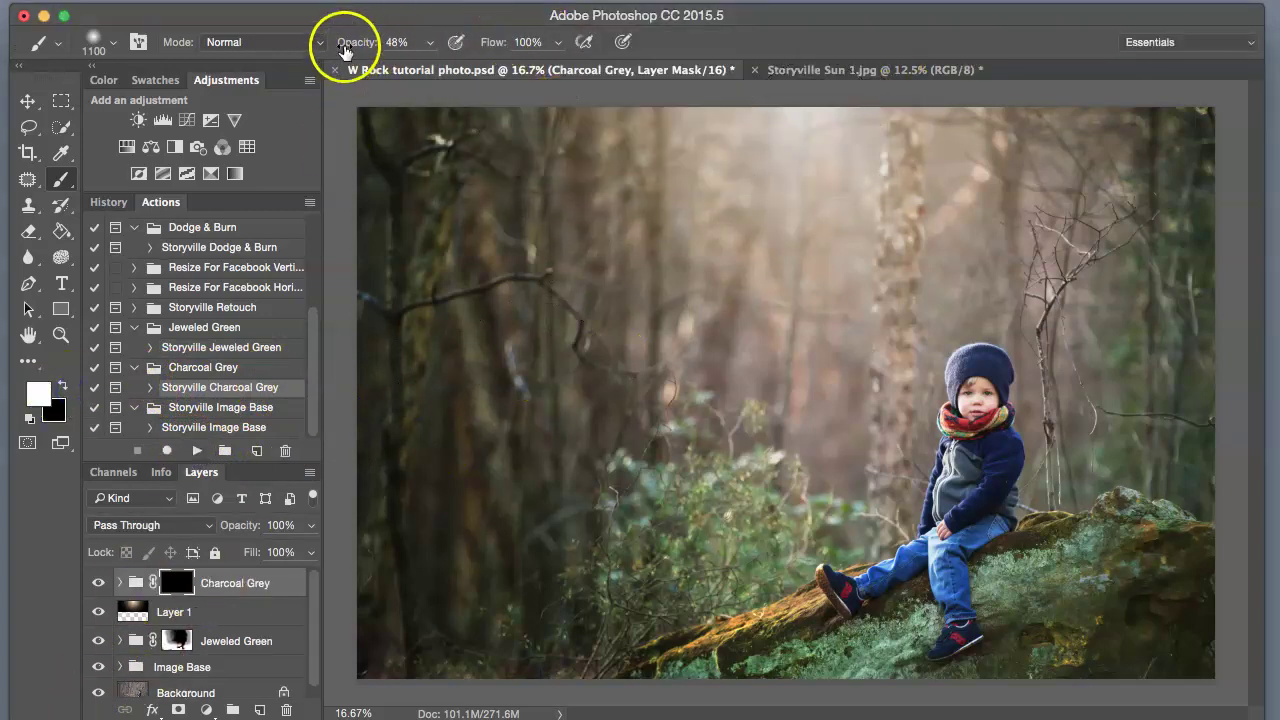
drag(450, 38, 448, 38)
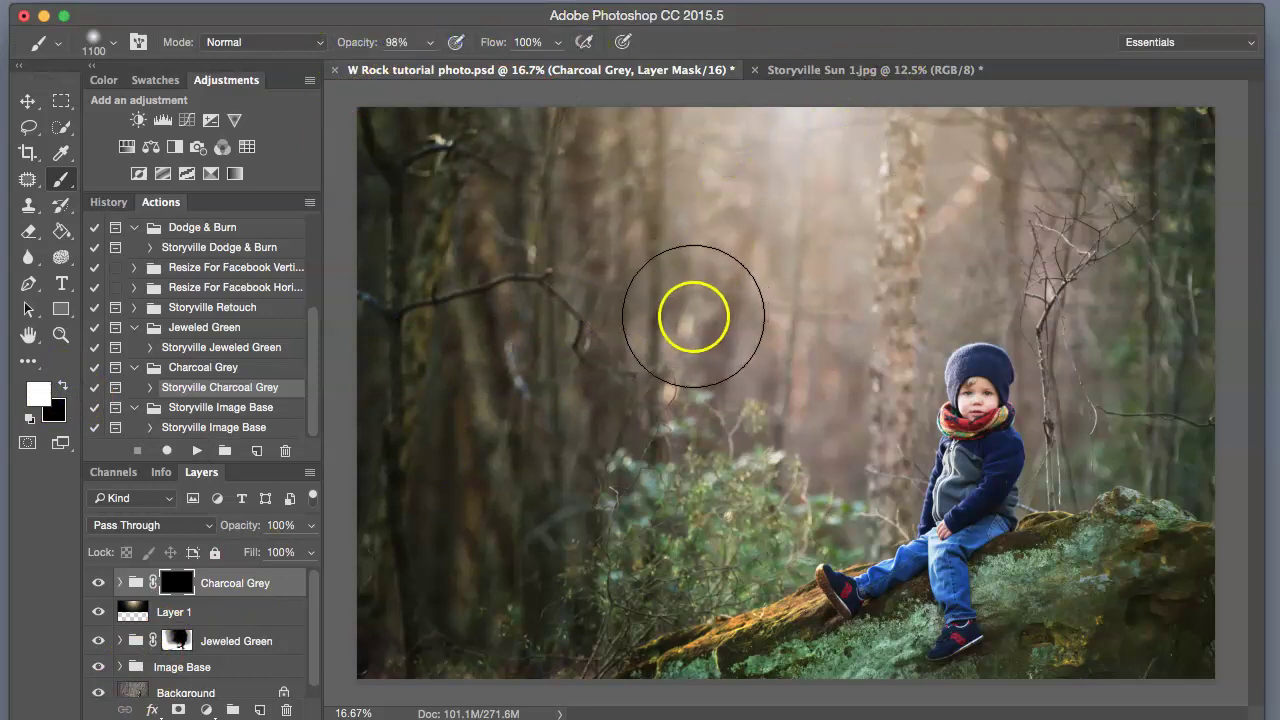
key(bracketright)
key(bracketright)
mouse_move(660, 196)
mouse_down()
mouse_move(612, 243)
mouse_move(631, 218)
mouse_move(674, 231)
mouse_move(699, 277)
mouse_move(769, 327)
mouse_move(827, 343)
mouse_up()
key(bracketleft)
key(bracketleft)
key(bracketleft)
mouse_move(849, 406)
mouse_down()
mouse_move(866, 360)
mouse_move(946, 283)
mouse_move(1045, 252)
mouse_move(1051, 263)
mouse_up()
key(bracketleft)
key(bracketleft)
key(bracketleft)
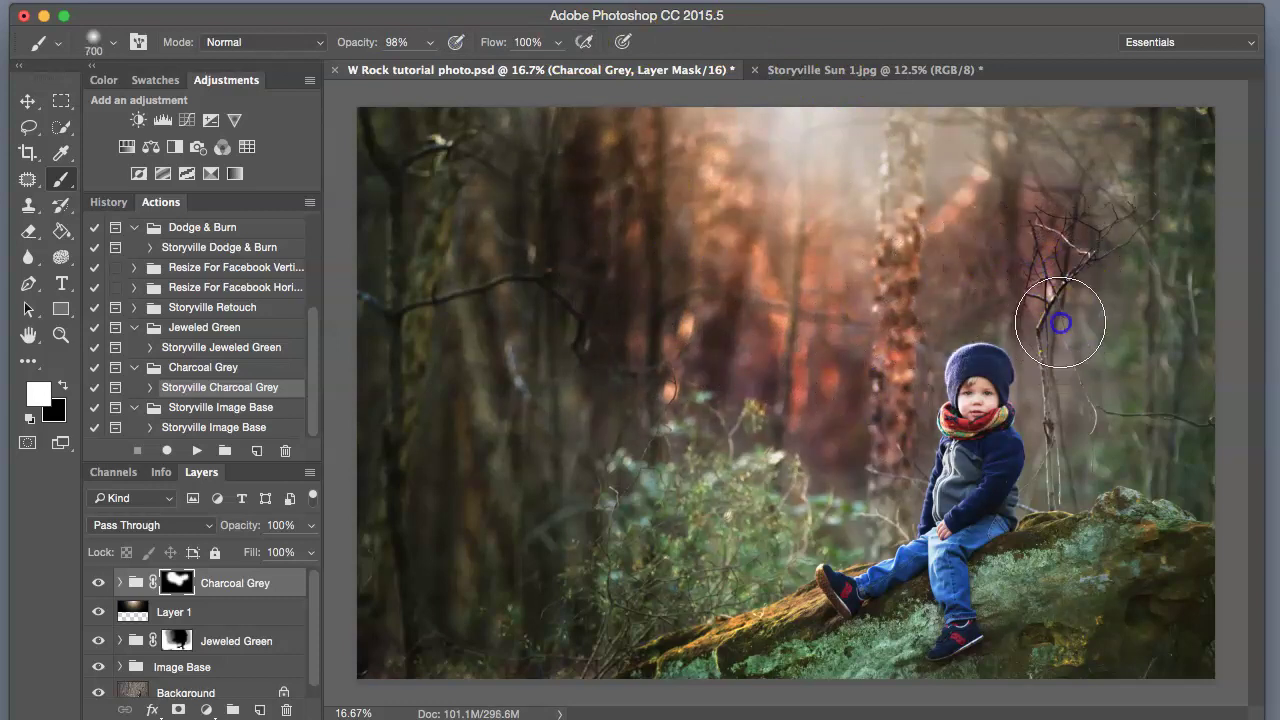
mouse_move(1060, 314)
mouse_down()
mouse_move(1077, 395)
mouse_move(1068, 438)
mouse_move(1088, 404)
mouse_move(1060, 216)
mouse_move(1095, 155)
mouse_move(1028, 177)
mouse_move(998, 138)
mouse_move(881, 190)
mouse_move(729, 152)
mouse_move(649, 143)
mouse_up()
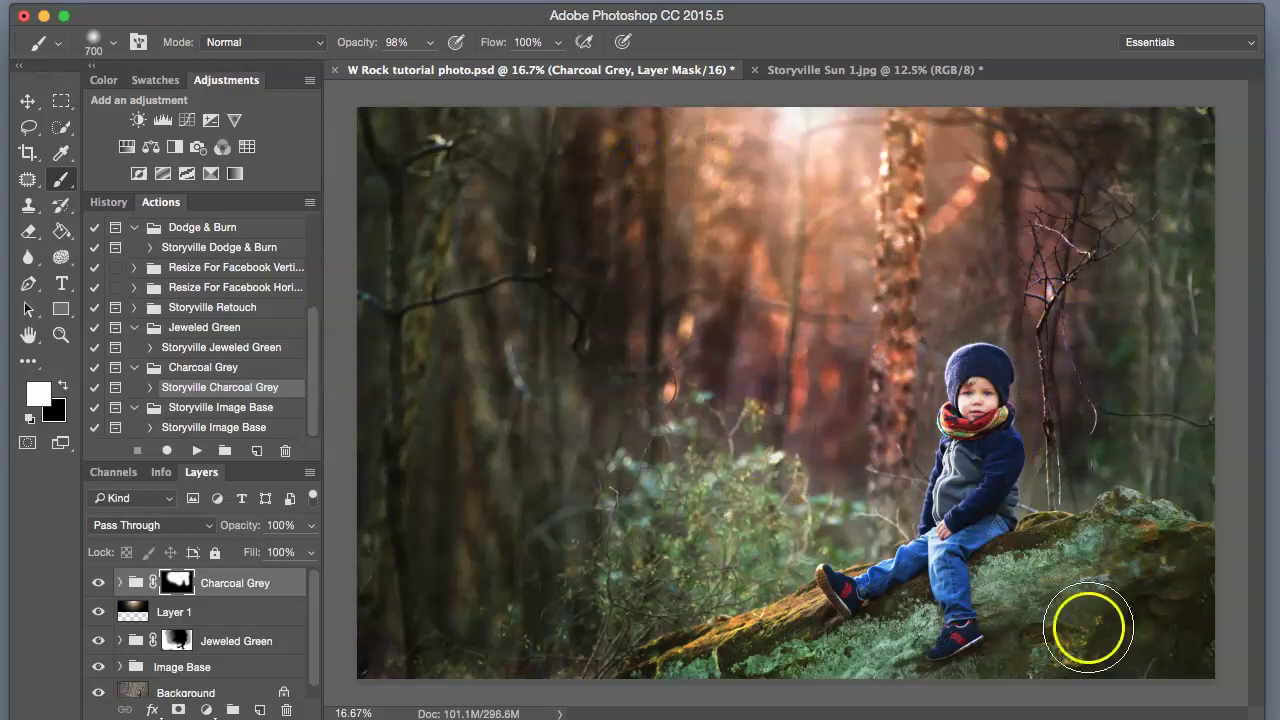
Paint white on the Charcoal Grey mask over the mossy rock along the photo's lower edge
mouse_move(1091, 623)
mouse_down()
mouse_move(1116, 645)
mouse_move(1087, 690)
mouse_move(914, 715)
mouse_move(771, 692)
mouse_up()
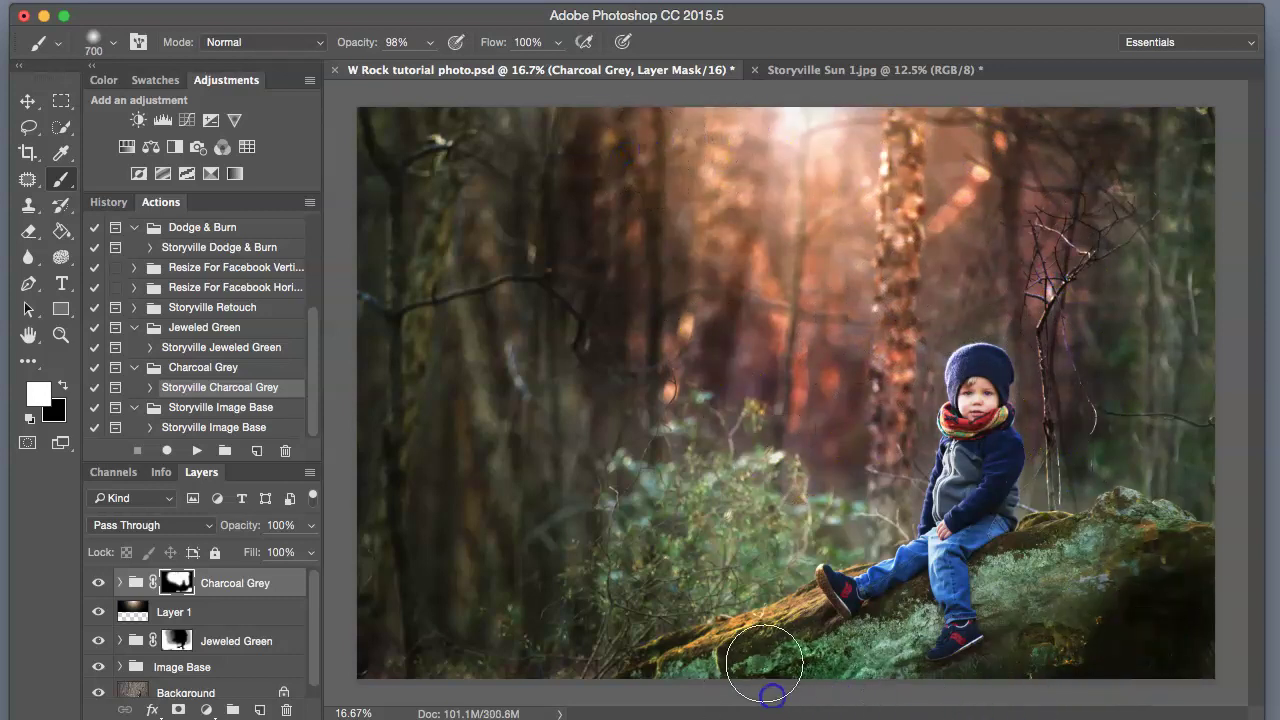
key(bracketleft)
key(bracketleft)
drag(770, 636, 722, 638)
Extend the Charcoal Grey mask with a larger white brush over the darker trees and the rest of the background
key(bracketright)
key(bracketright)
key(bracketright)
mouse_move(585, 415)
mouse_down()
mouse_move(547, 236)
mouse_move(548, 165)
mouse_up()
mouse_move(658, 408)
mouse_down()
mouse_move(745, 402)
mouse_move(851, 429)
mouse_move(991, 323)
mouse_move(1004, 293)
mouse_up()
mouse_move(1064, 380)
mouse_down()
mouse_move(1102, 276)
mouse_move(1067, 187)
mouse_move(1083, 150)
mouse_move(952, 162)
mouse_move(658, 144)
mouse_move(546, 136)
mouse_up()
mouse_move(766, 360)
mouse_down()
mouse_move(785, 366)
mouse_move(780, 345)
mouse_up()
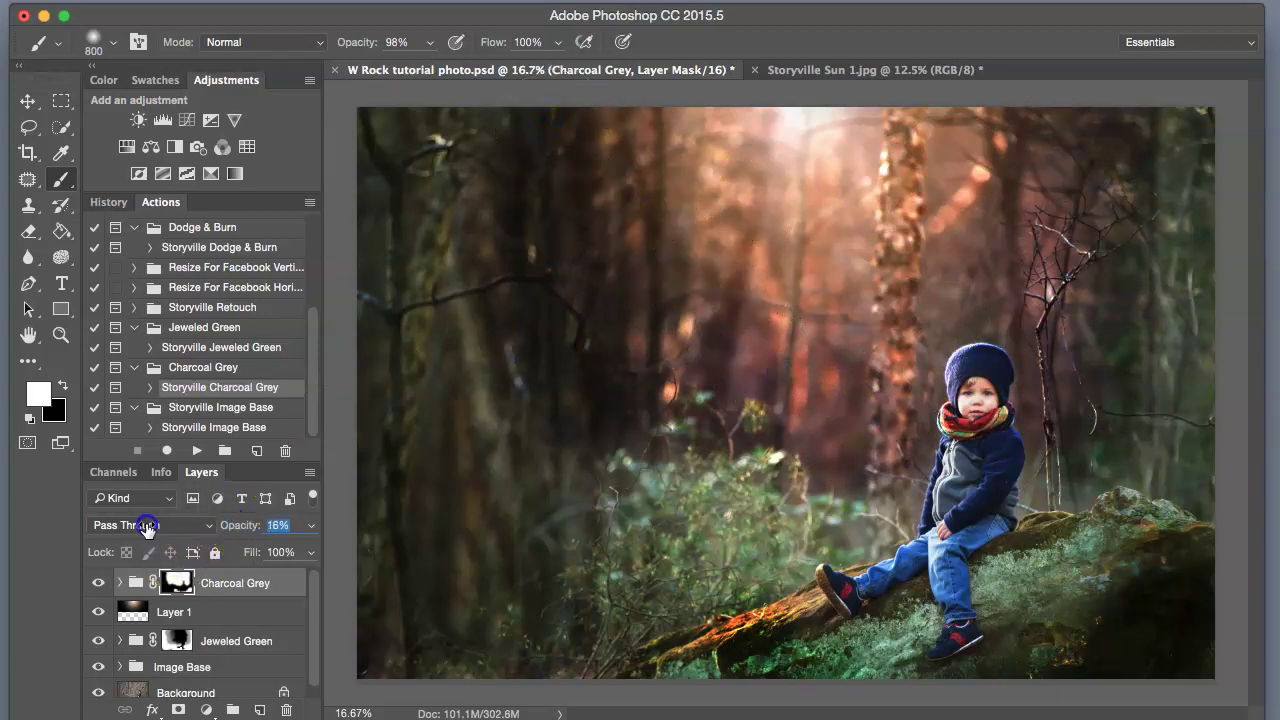
Lower the Charcoal Grey group's opacity to 47% and compare the photo with the group hidden and shown
drag(147, 527, 158, 525)
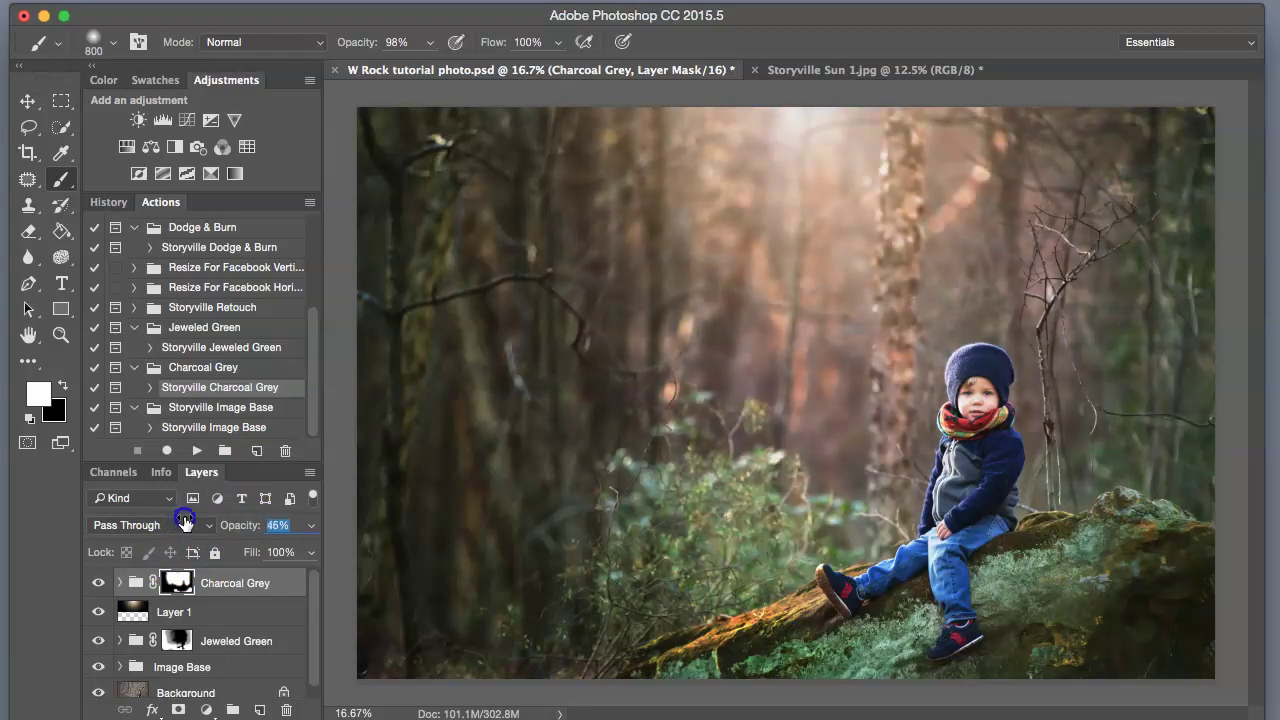
click(99, 582)
click(99, 582)
click(99, 582)
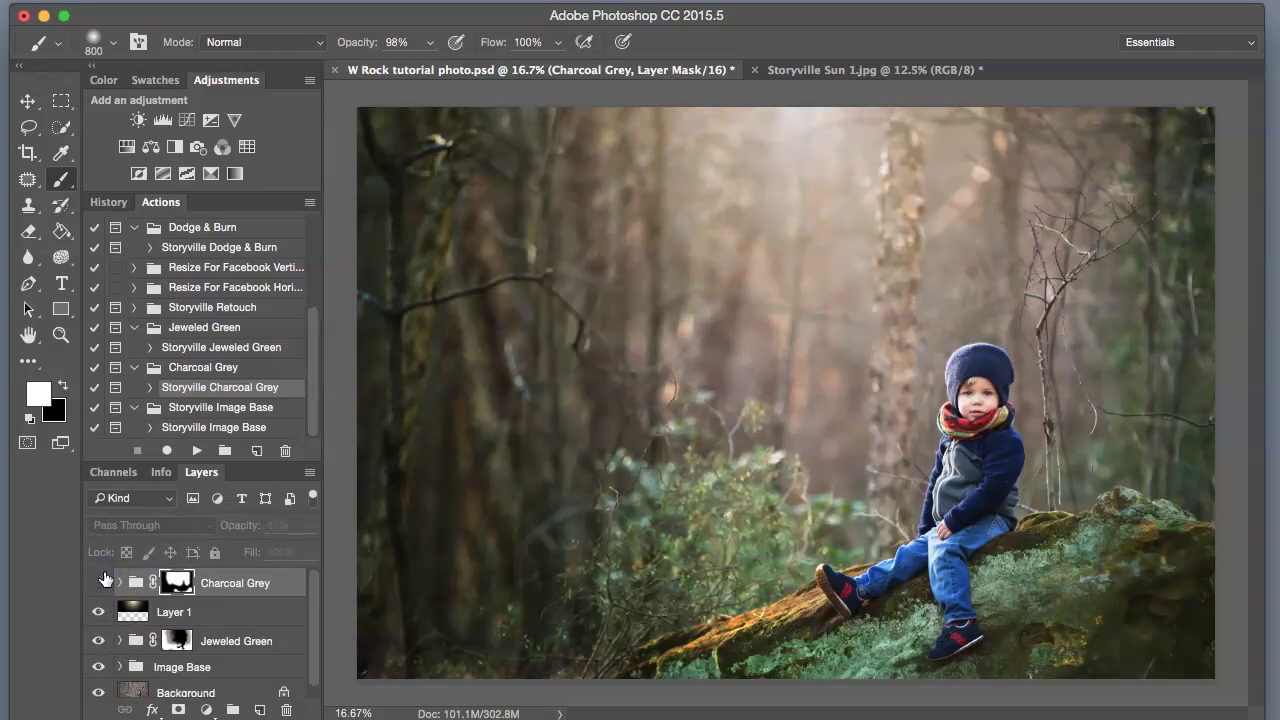
click(99, 582)
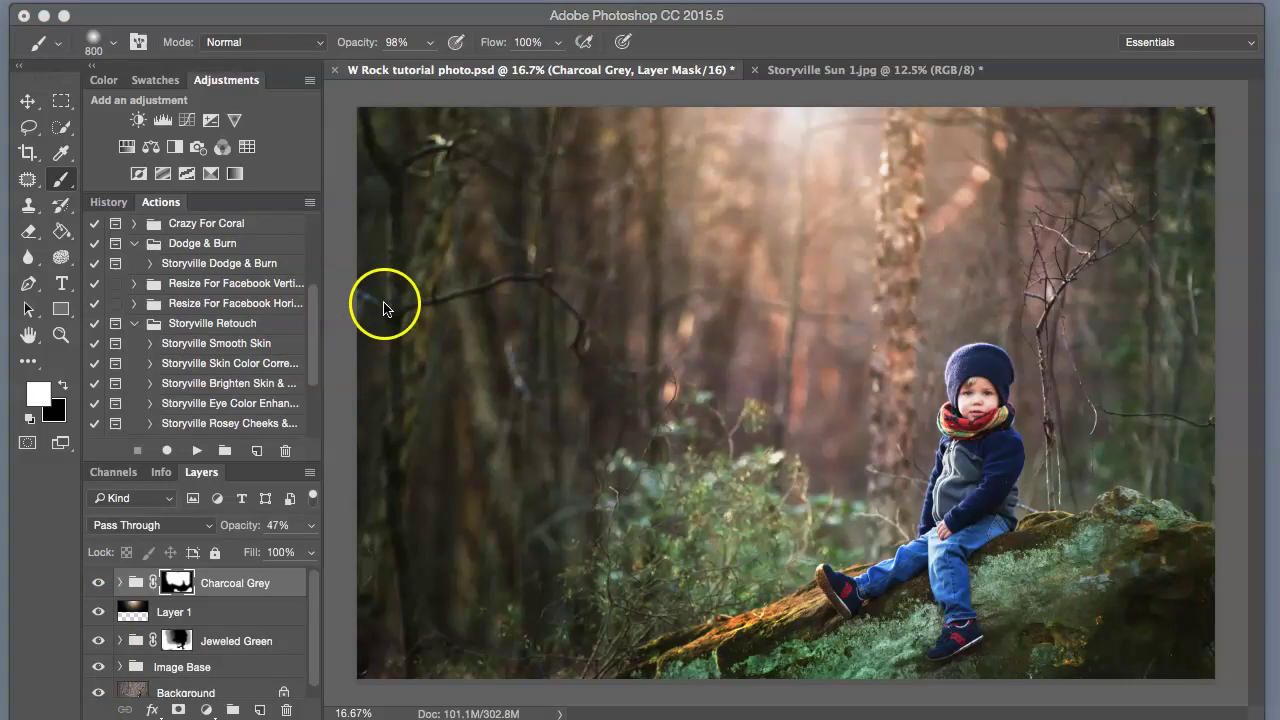
Run the Storyville Brighten Skin & Eyes action and expand the resulting layer group
click(262, 388)
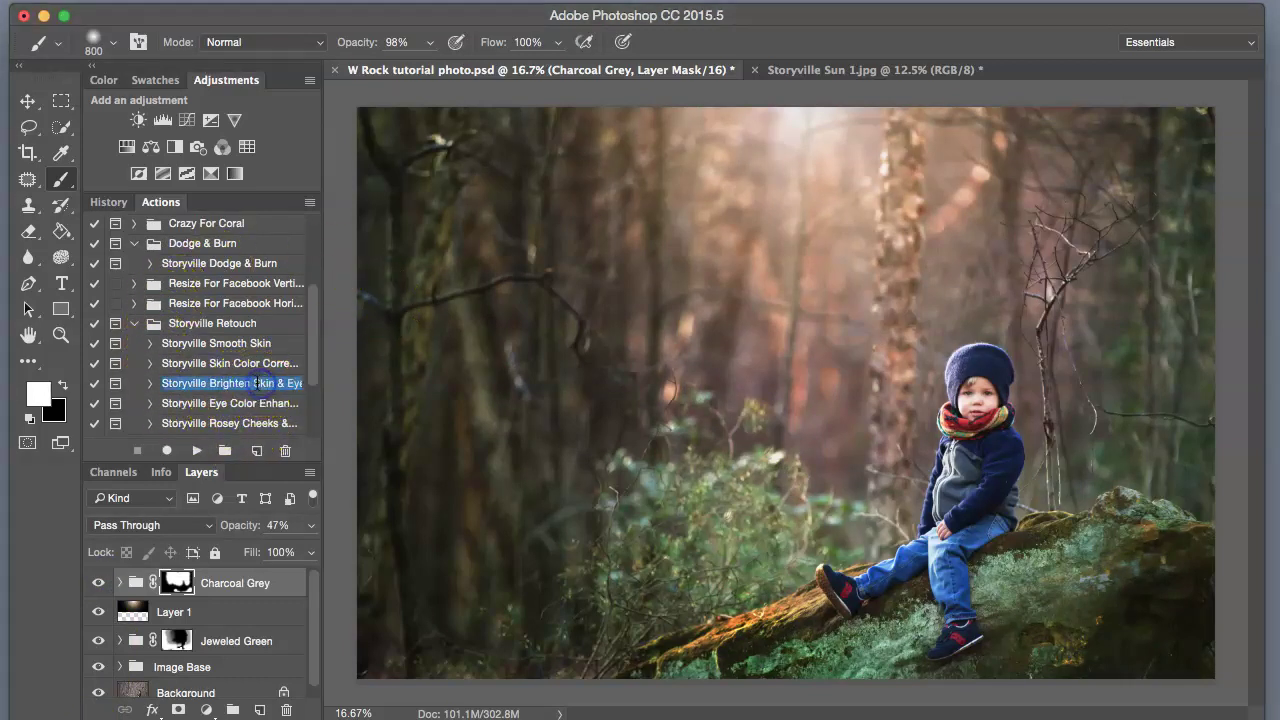
click(197, 451)
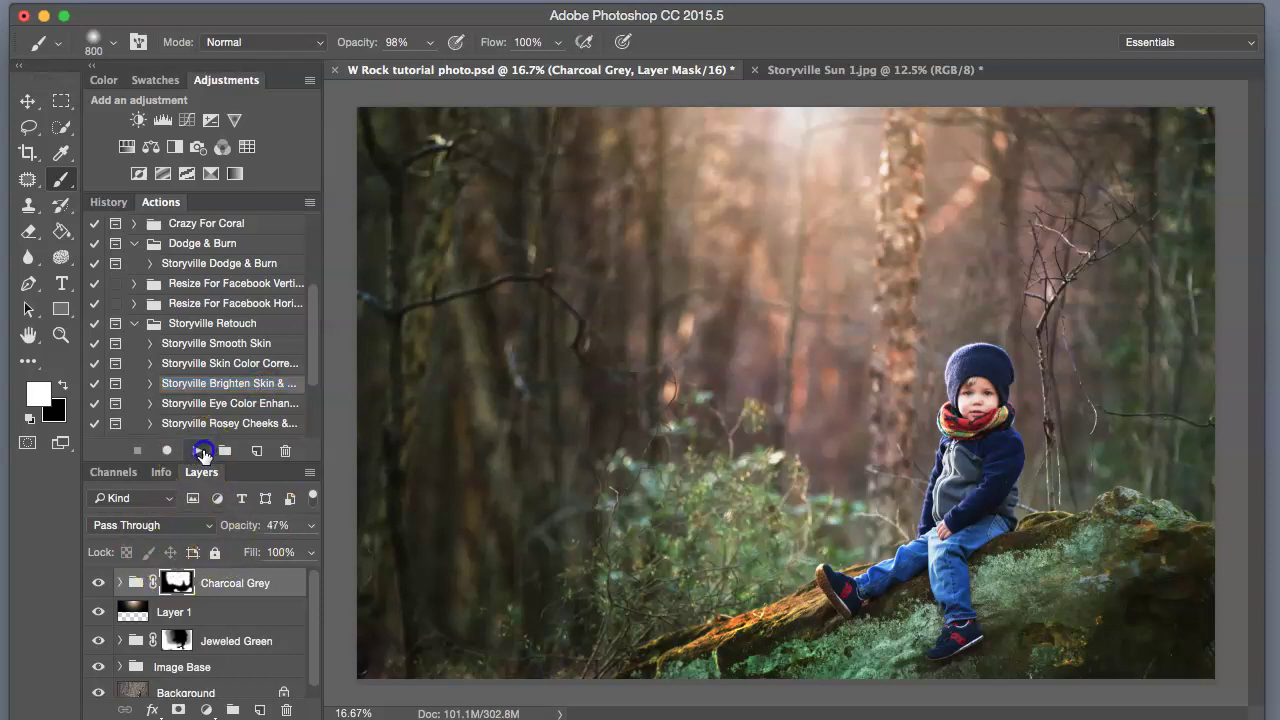
click(814, 77)
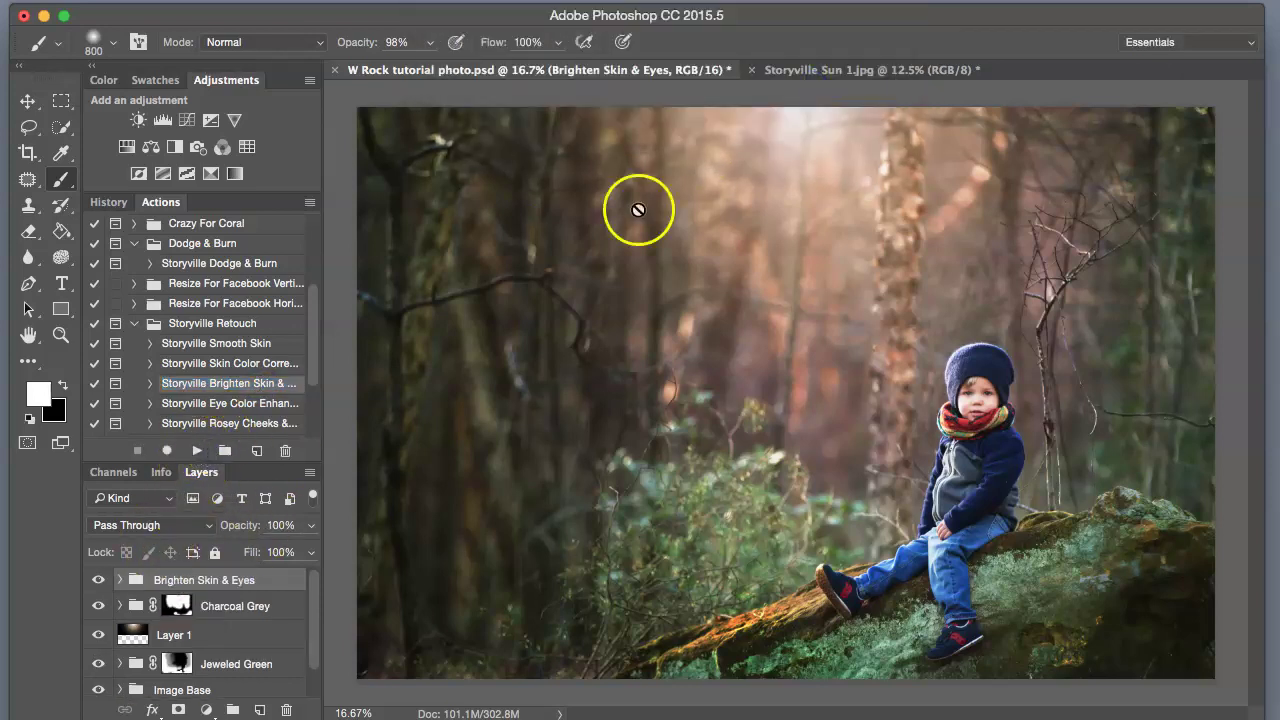
click(118, 581)
click(122, 582)
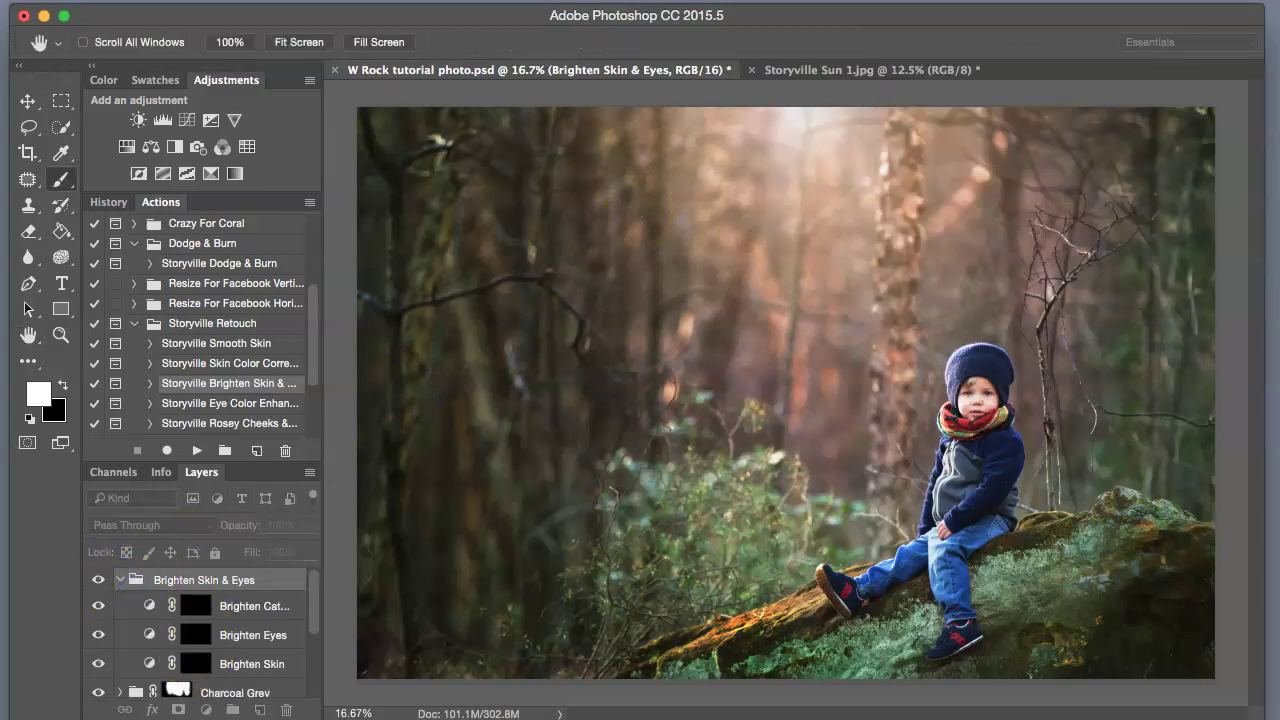
Paint the boy's face white on the Brighten Skin mask with a small brush at 100% opacity
click(195, 663)
click(195, 664)
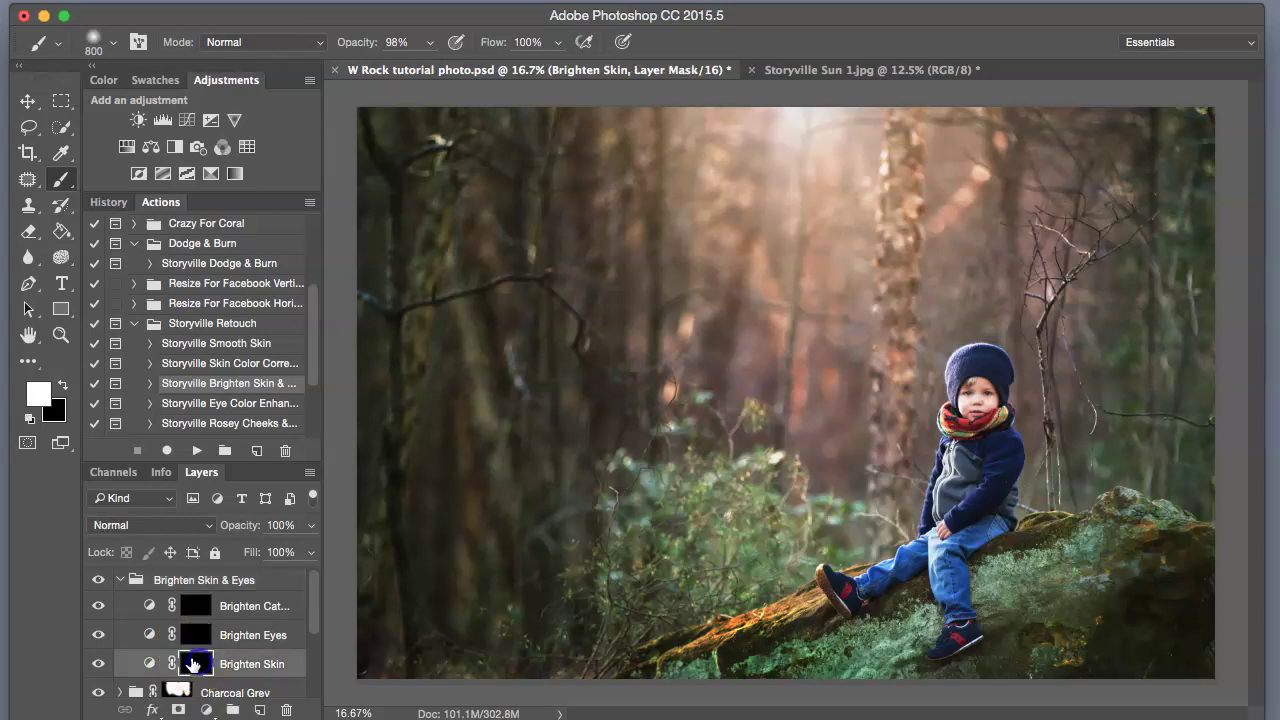
key(super+plus)
key(super+plus)
key(super+plus)
key(super+plus)
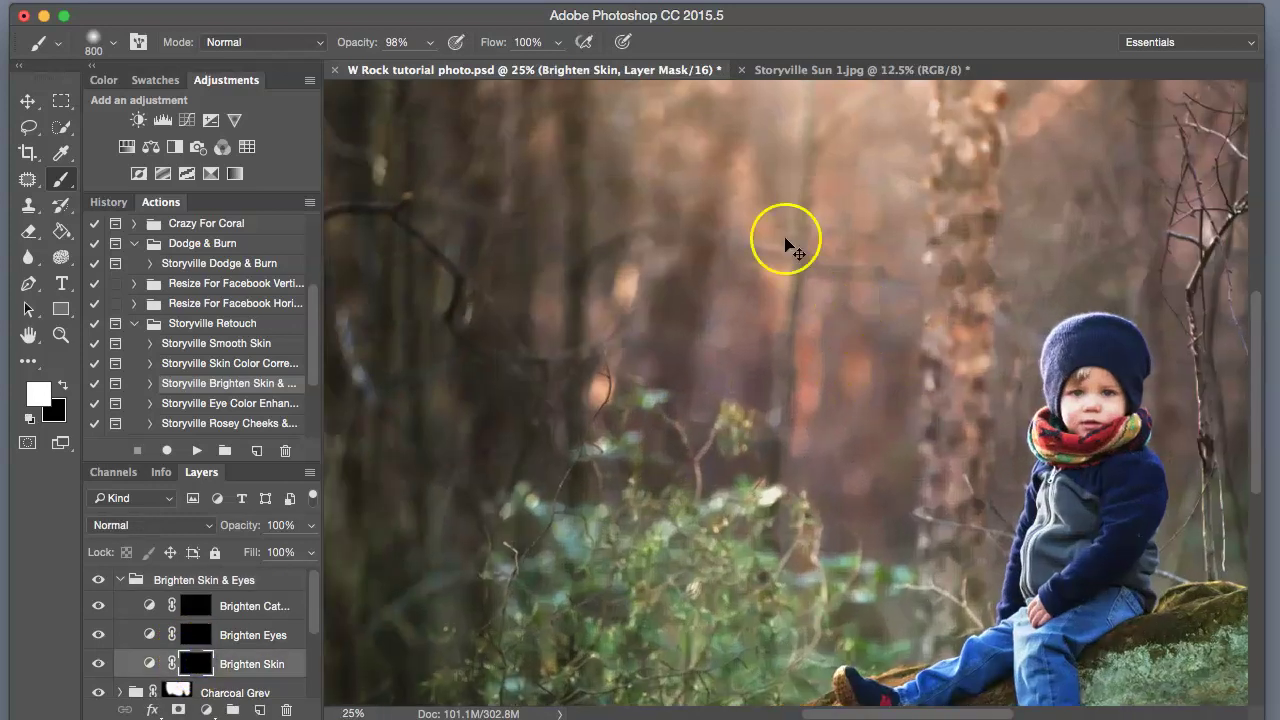
click(1017, 469)
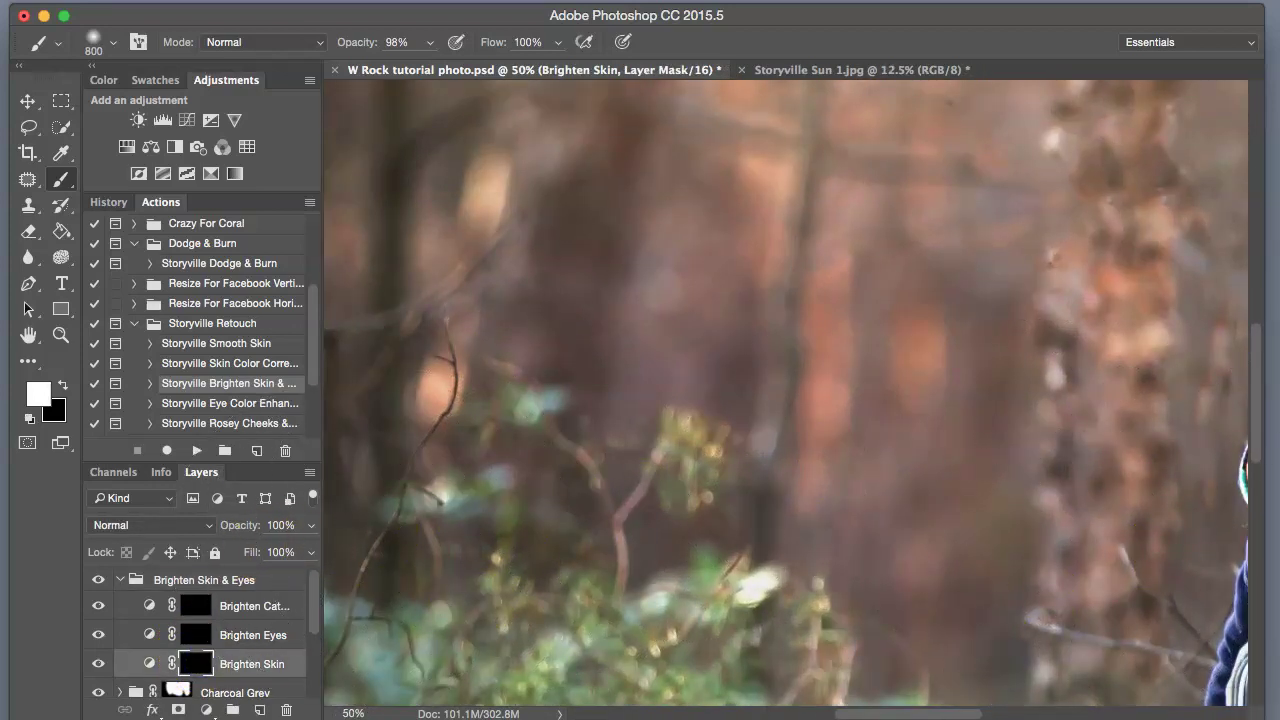
drag(920, 710, 1018, 710)
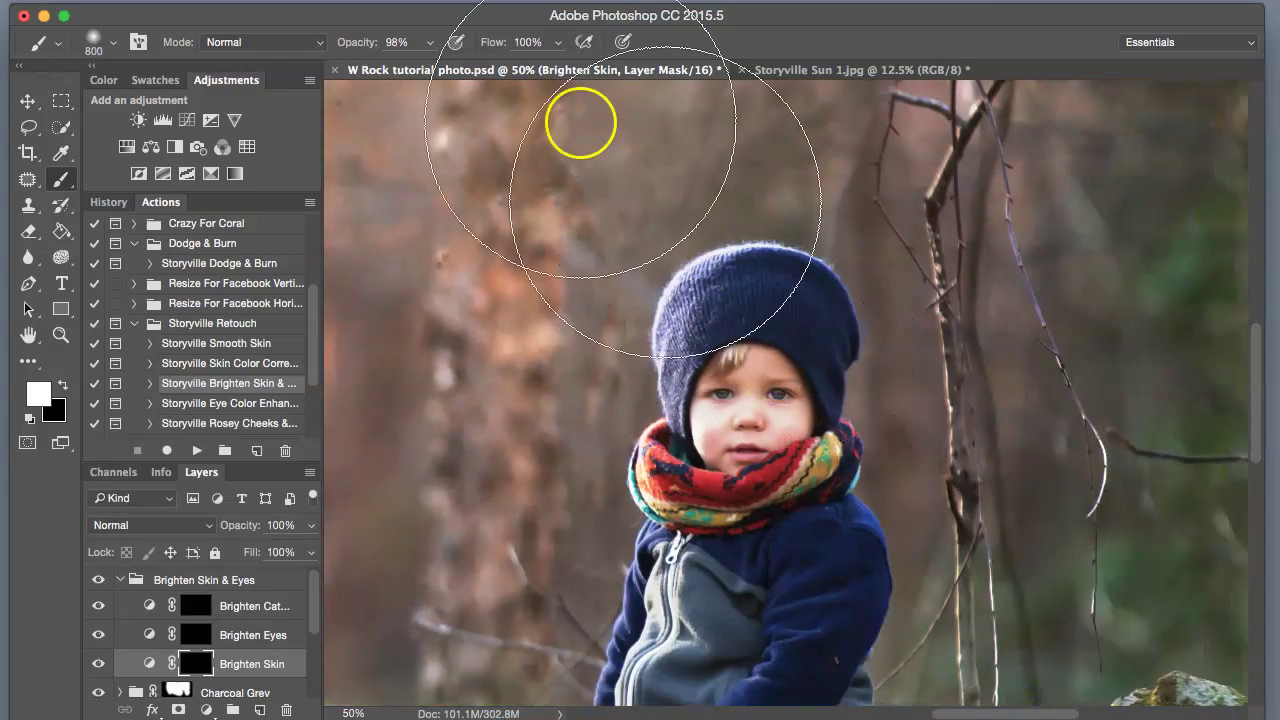
drag(363, 43, 416, 46)
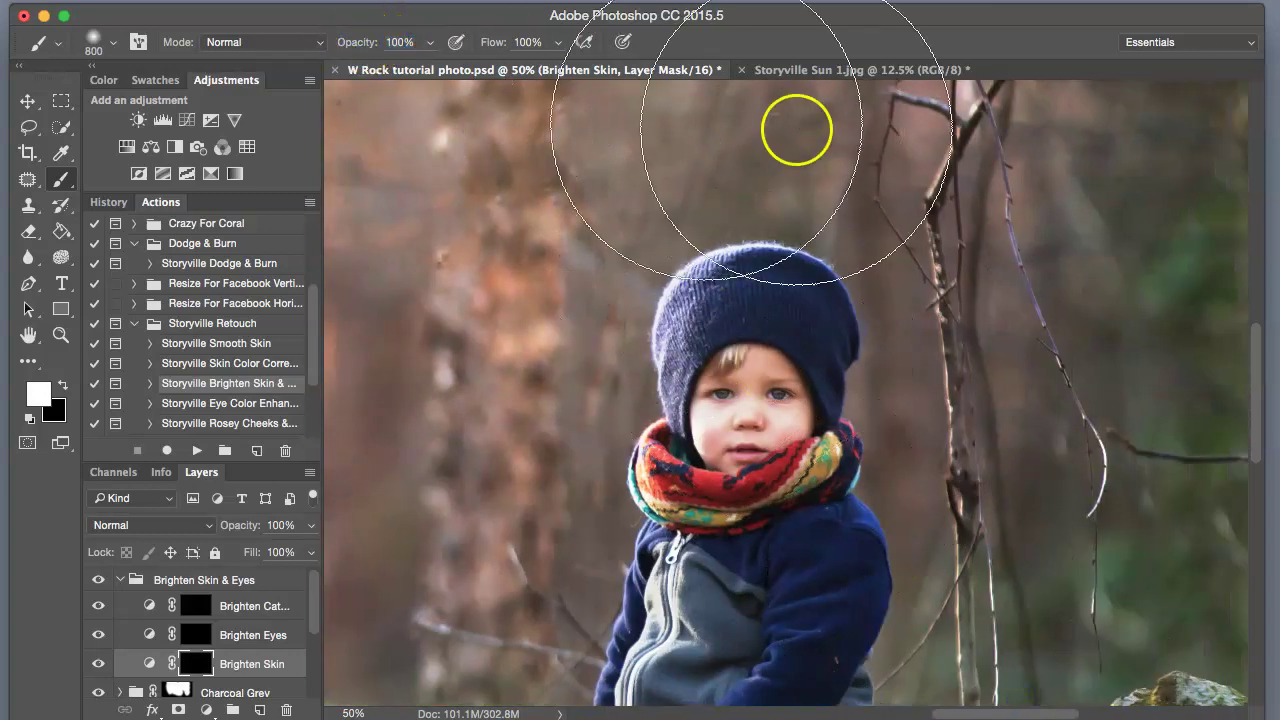
key(bracketleft)
key(bracketleft)
key(bracketleft)
key(bracketleft)
key(bracketleft)
key(bracketleft)
key(bracketleft)
key(bracketleft)
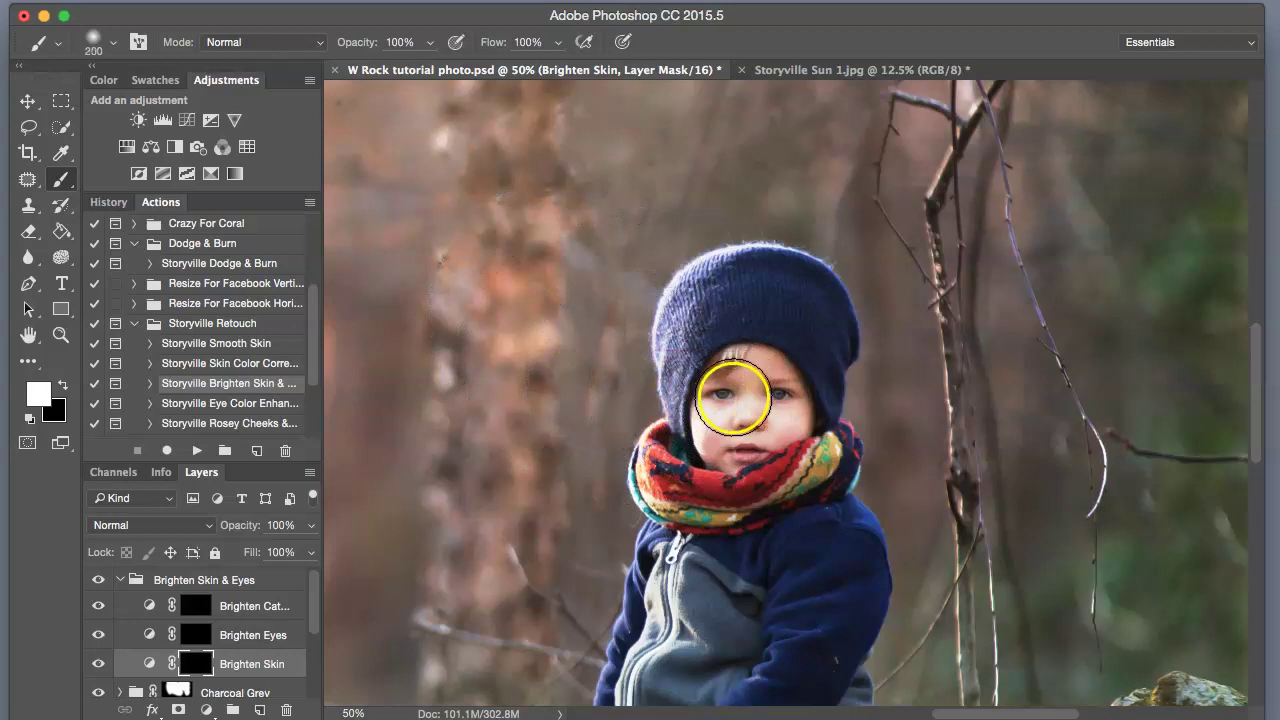
mouse_move(740, 392)
mouse_down()
mouse_move(729, 429)
mouse_move(748, 400)
mouse_move(729, 410)
mouse_move(746, 444)
mouse_move(741, 384)
mouse_up()
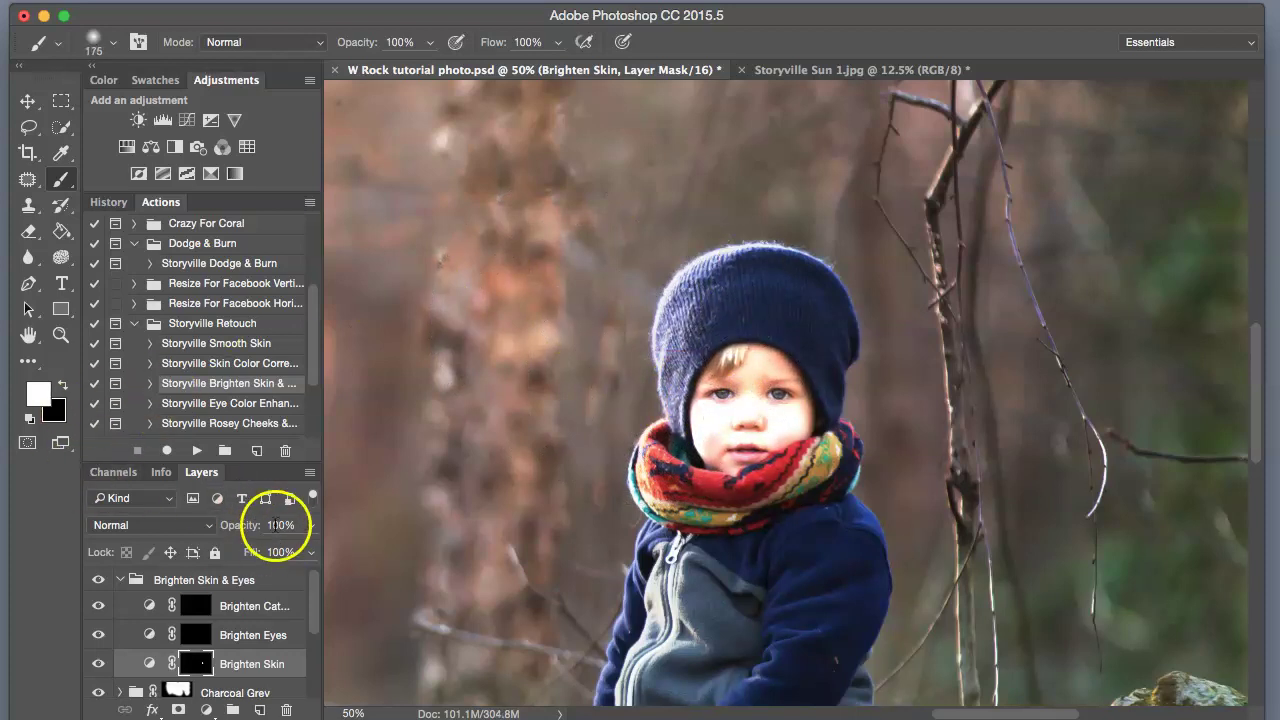
Lower the Brighten Skin layer's opacity to 10% and compare the face with the layer hidden and shown
drag(247, 524, 246, 524)
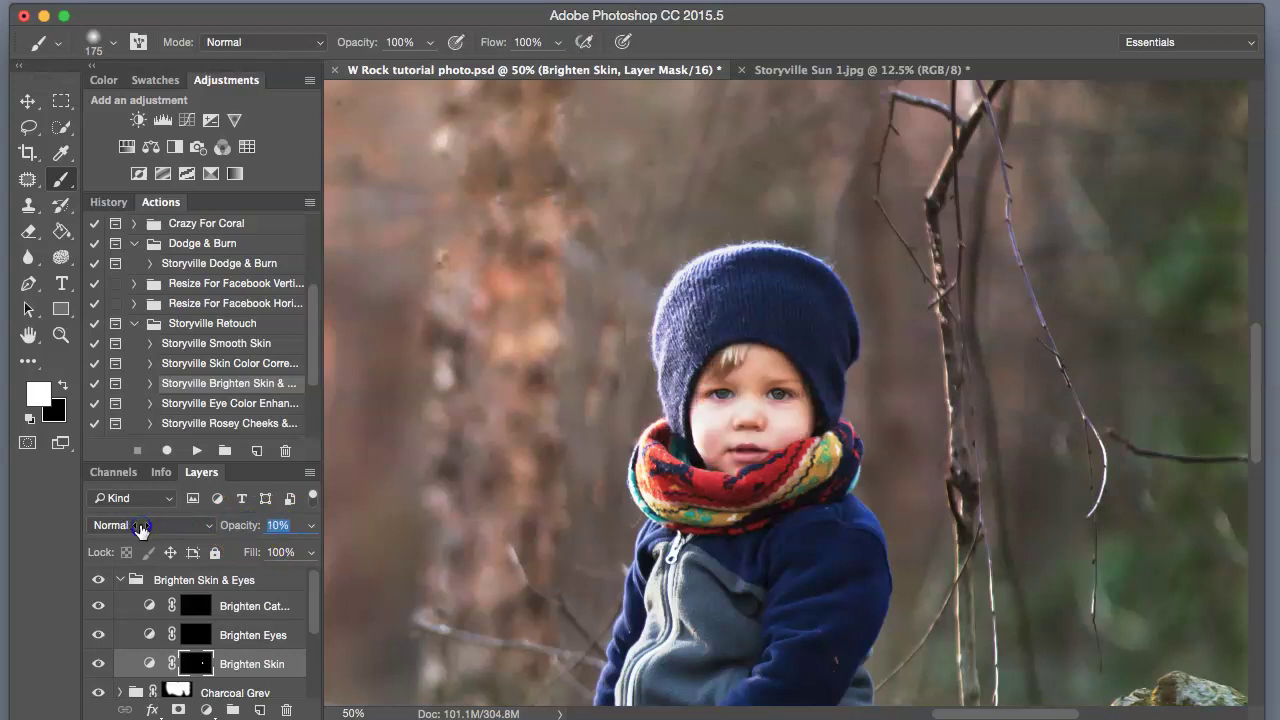
click(99, 662)
click(101, 660)
click(102, 661)
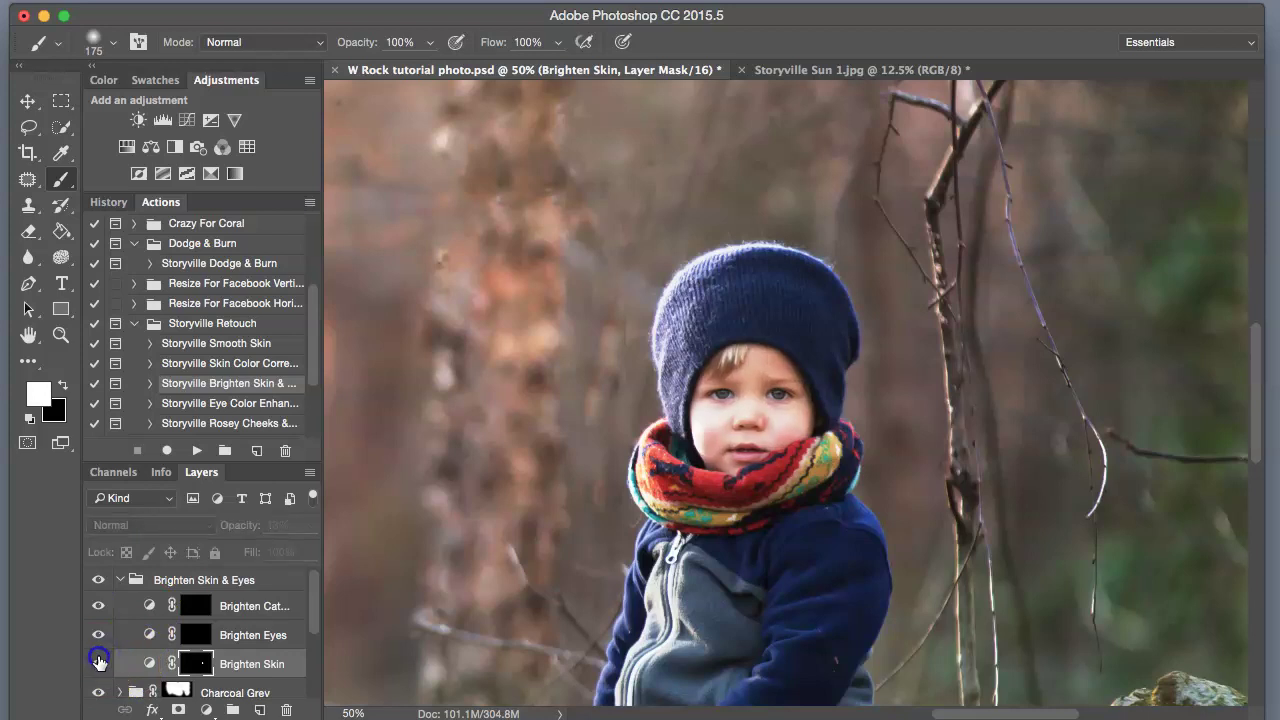
Paint both irises white on the Brighten Eyes mask with a size 10 brush and set the layer's opacity to 47%
click(198, 635)
key(super+plus)
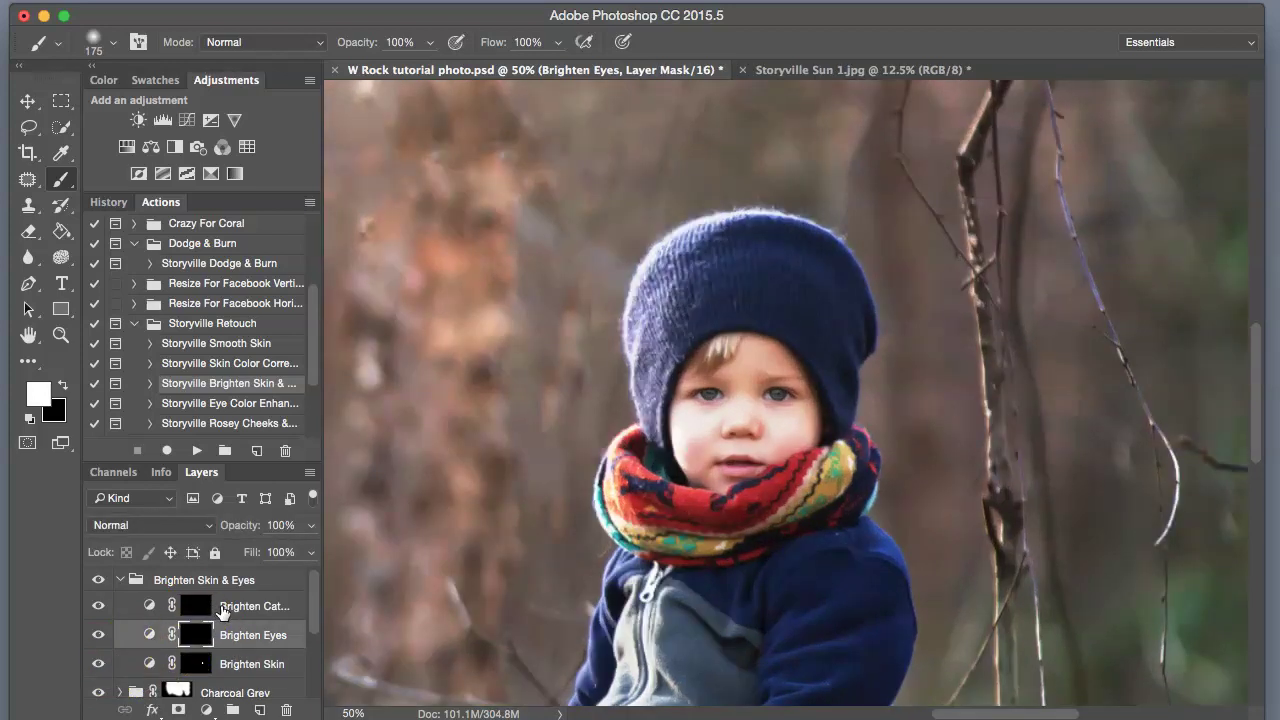
key(super+1)
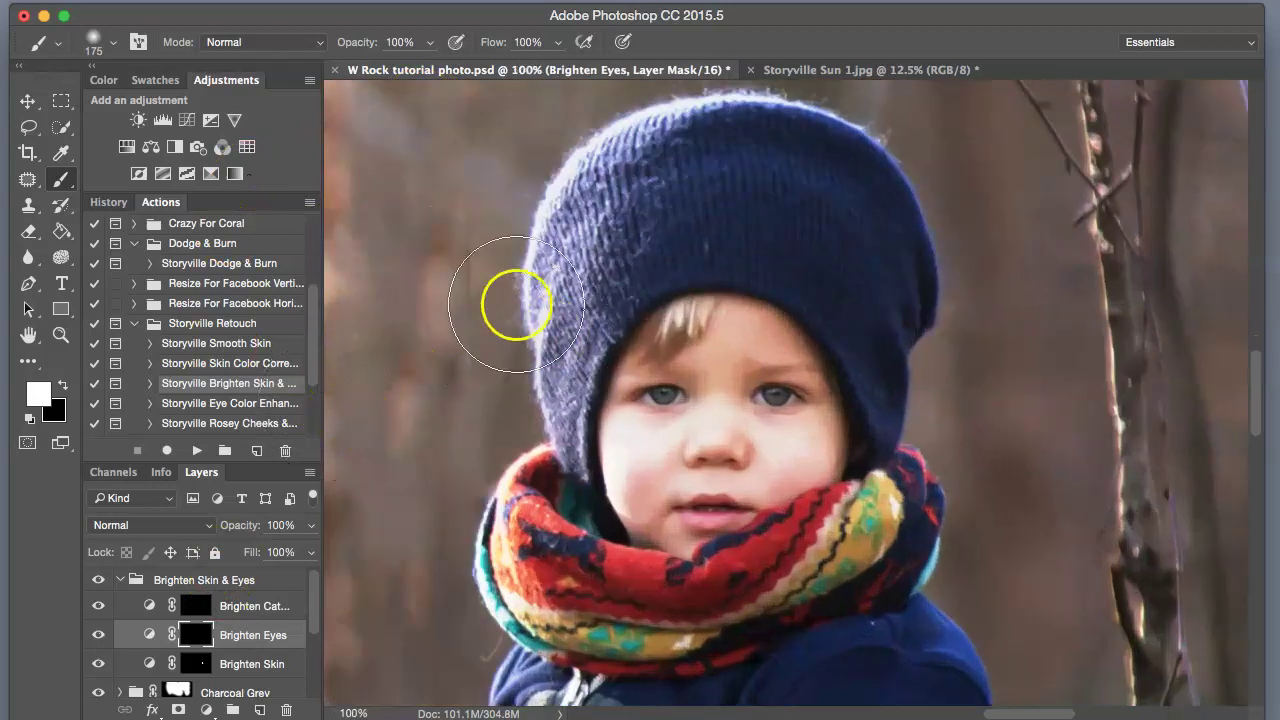
key(bracketleft)
key(bracketleft)
key(bracketleft)
key(bracketleft)
key(bracketleft)
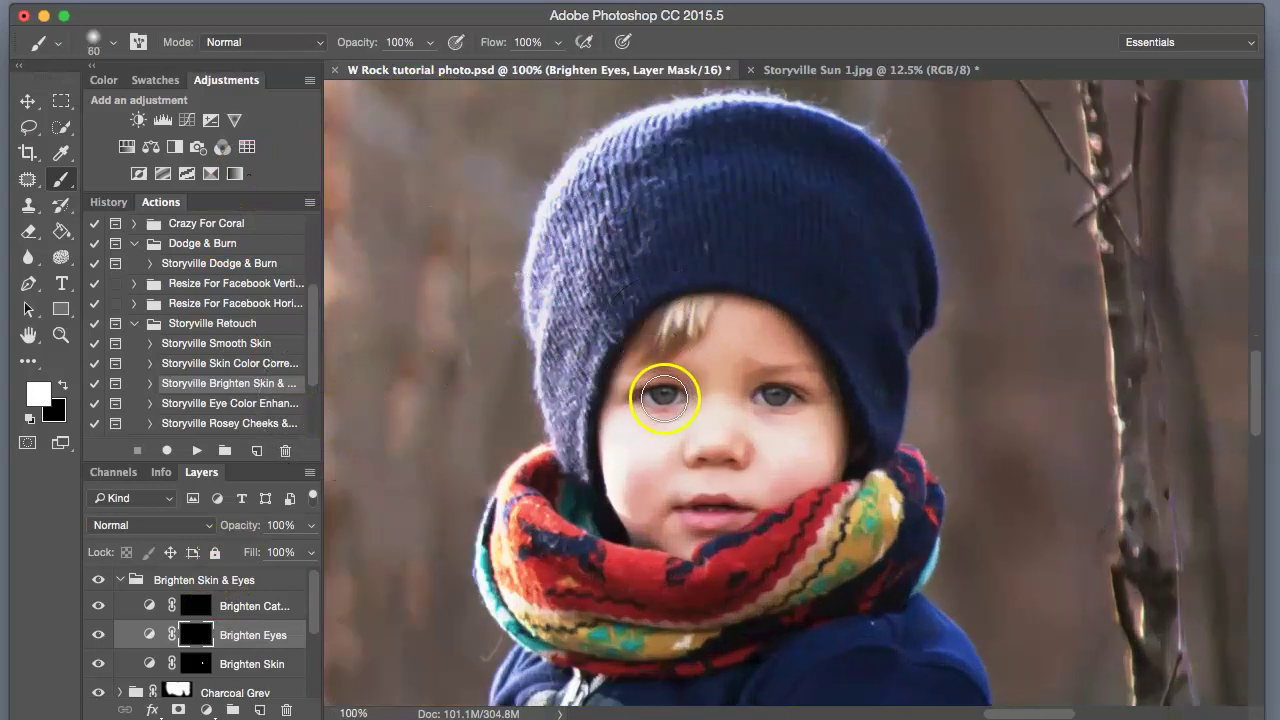
key(super+equal)
key(super+equal)
key(bracketleft)
key(bracketleft)
key(bracketleft)
key(bracketleft)
key(bracketleft)
key(bracketleft)
key(bracketleft)
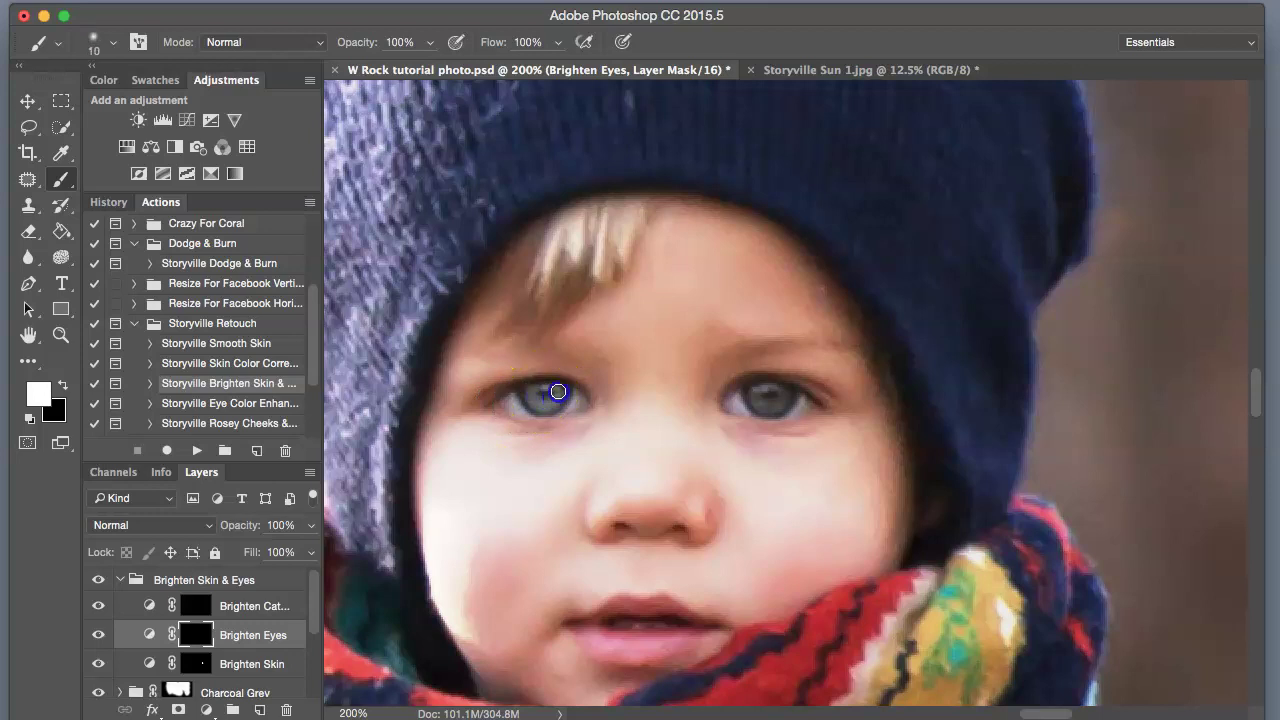
drag(747, 412, 755, 398)
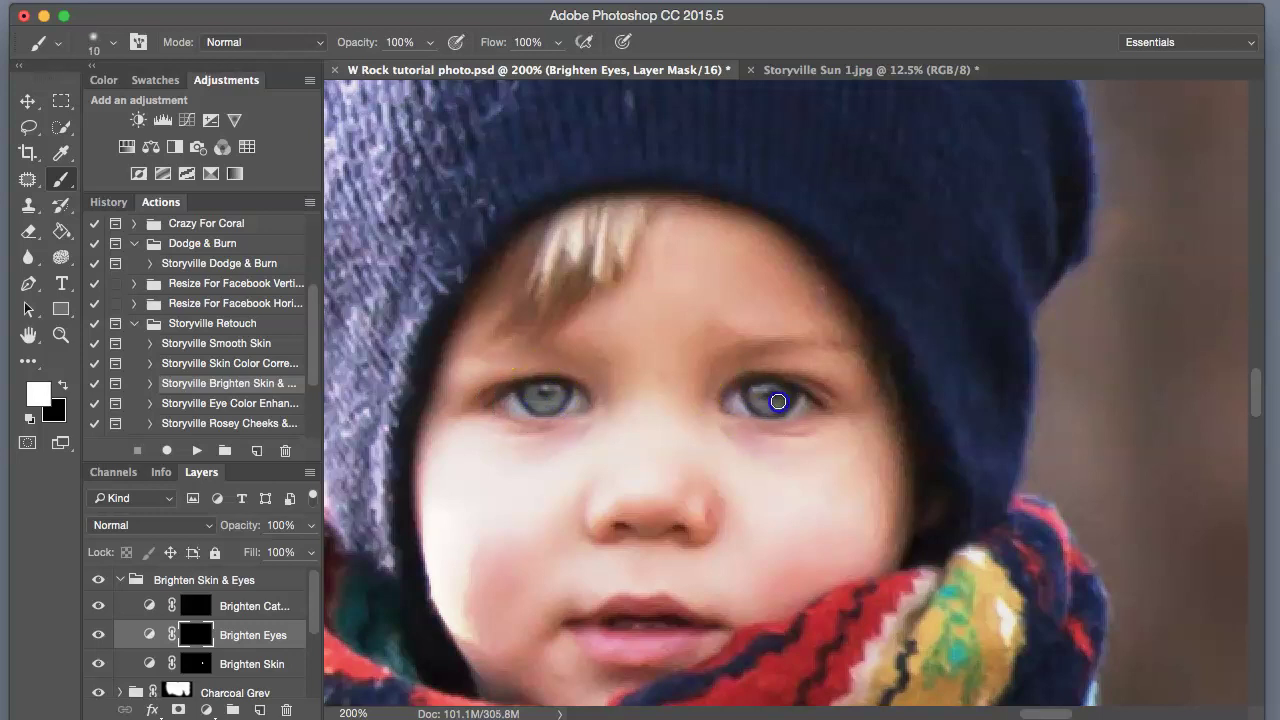
drag(238, 526, 186, 524)
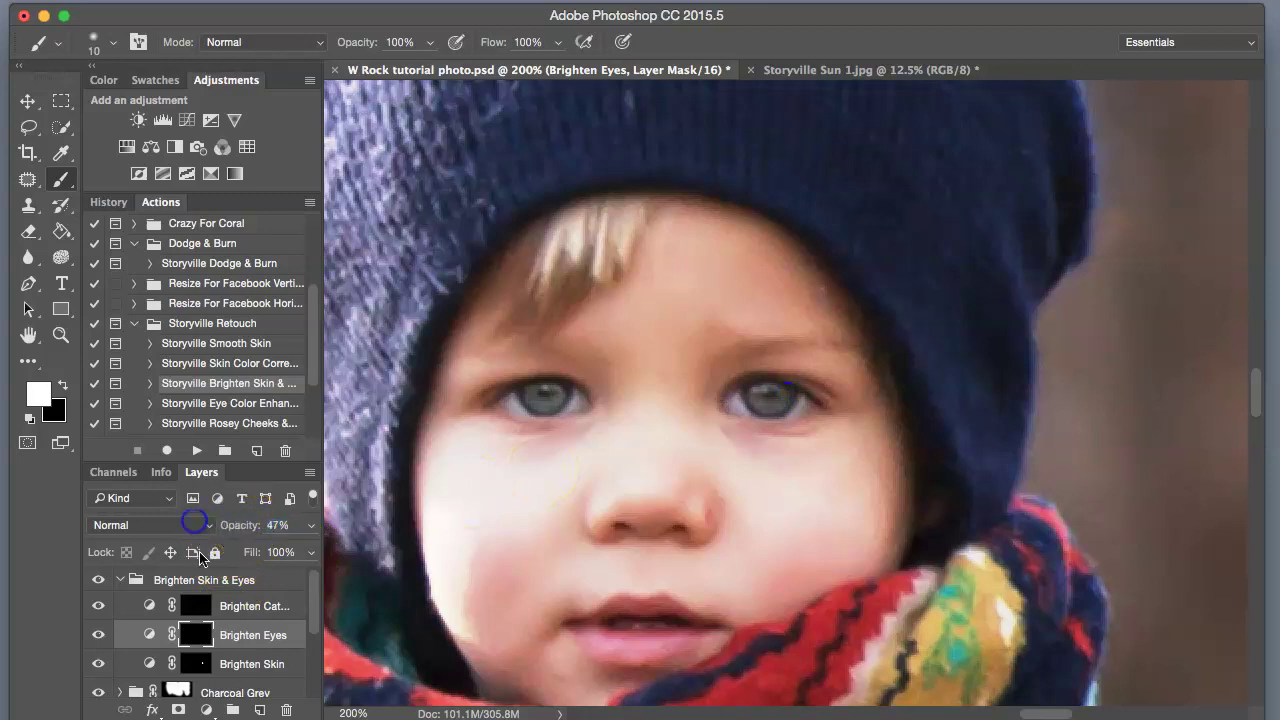
Paint the catchlights of both eyes white on the Brighten Catchlights mask and set the layer's opacity to 33%
click(193, 604)
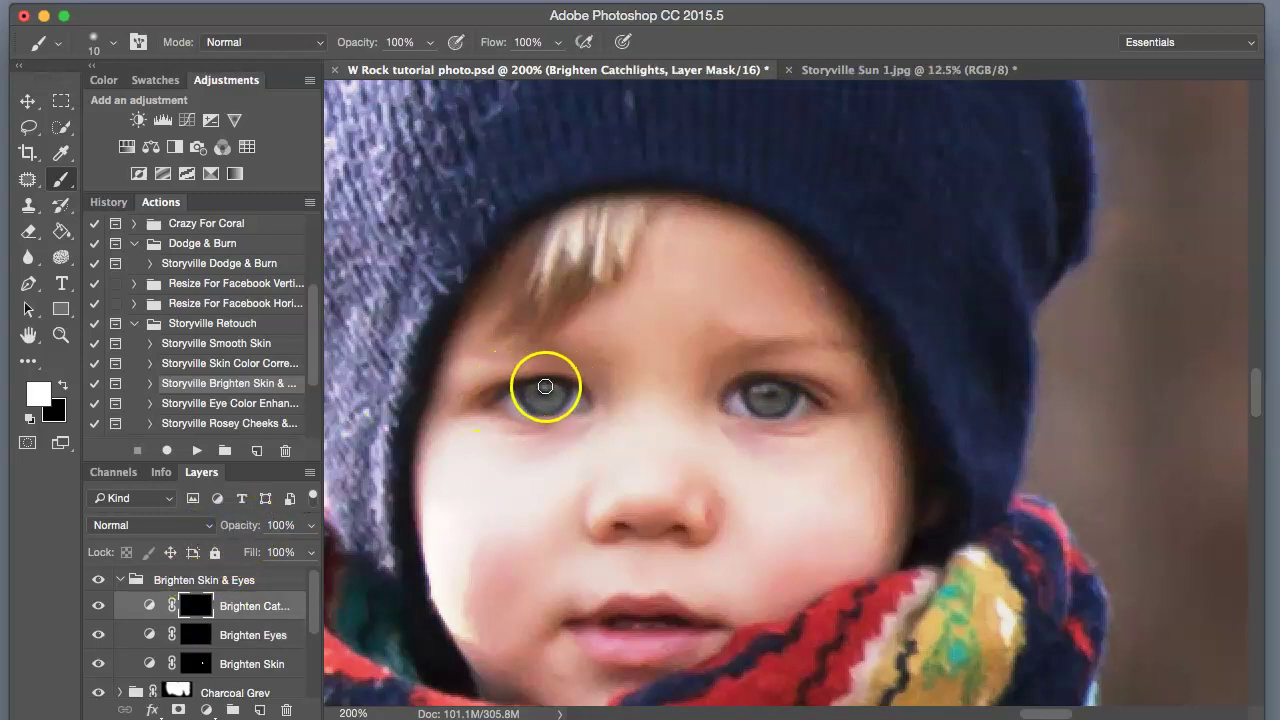
click(766, 380)
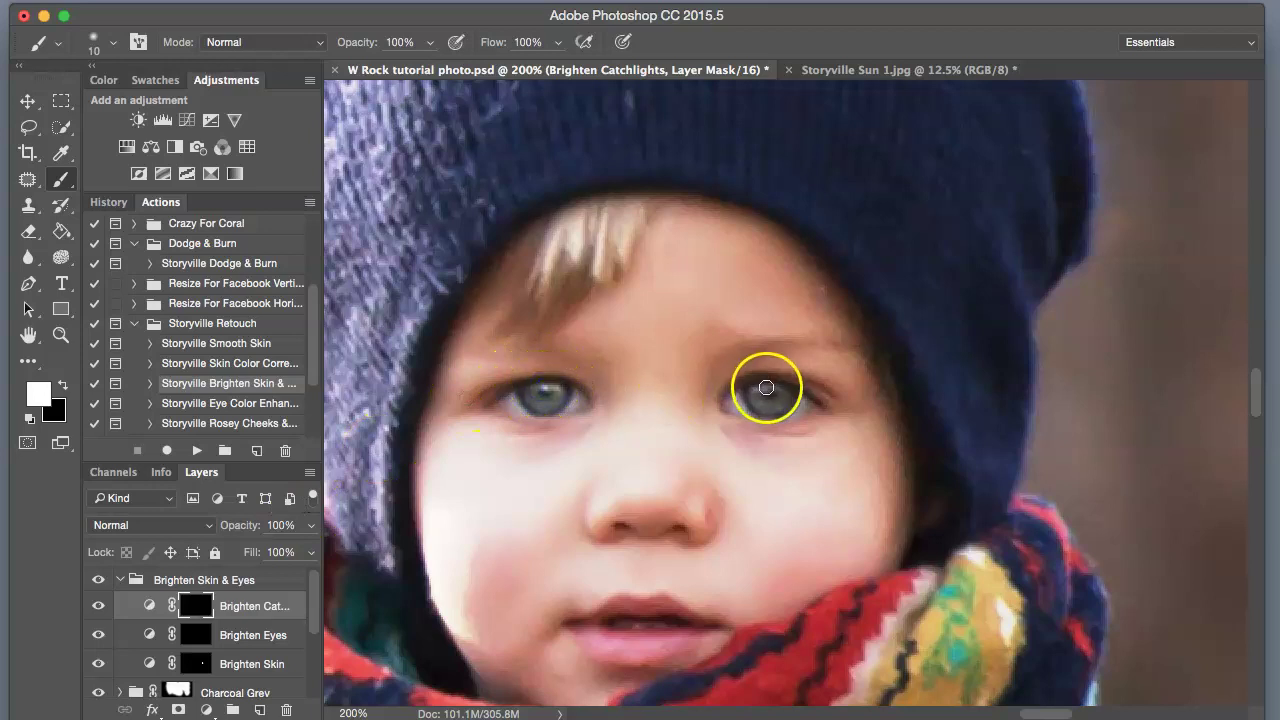
drag(238, 525, 165, 525)
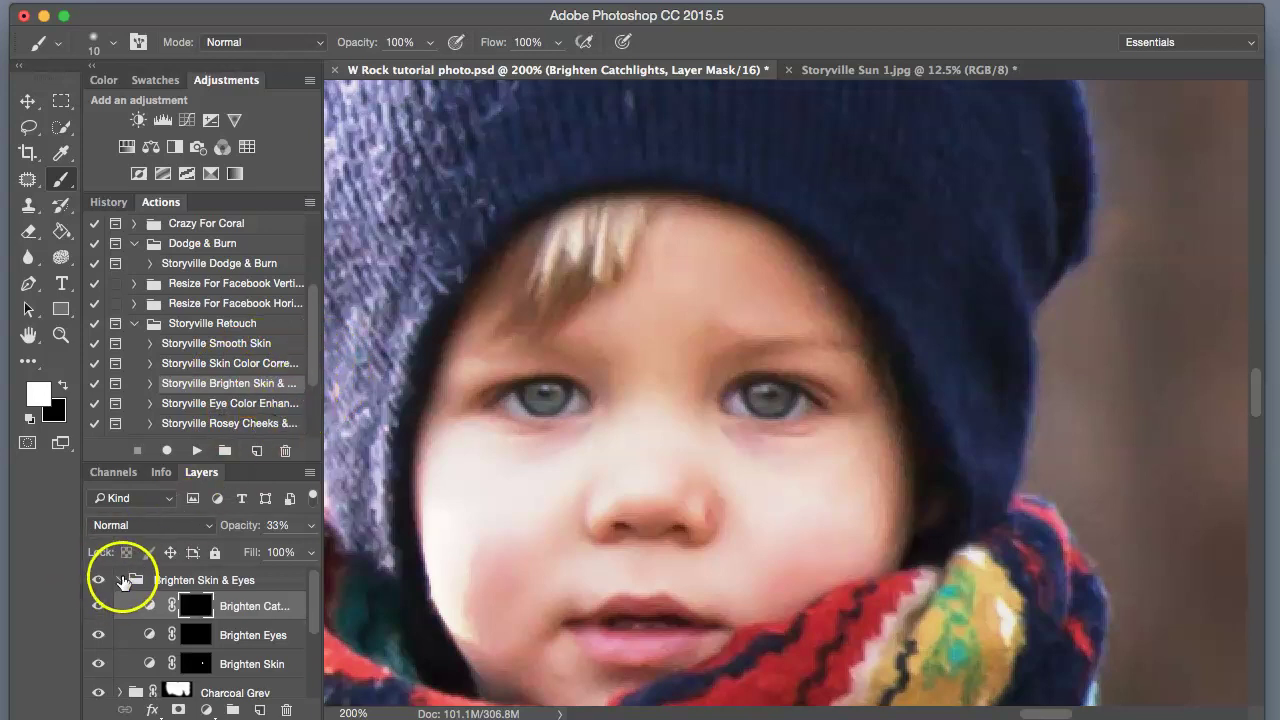
Collapse the Brighten Skin & Eyes group and compare the face with the group hidden and shown
click(120, 581)
click(93, 582)
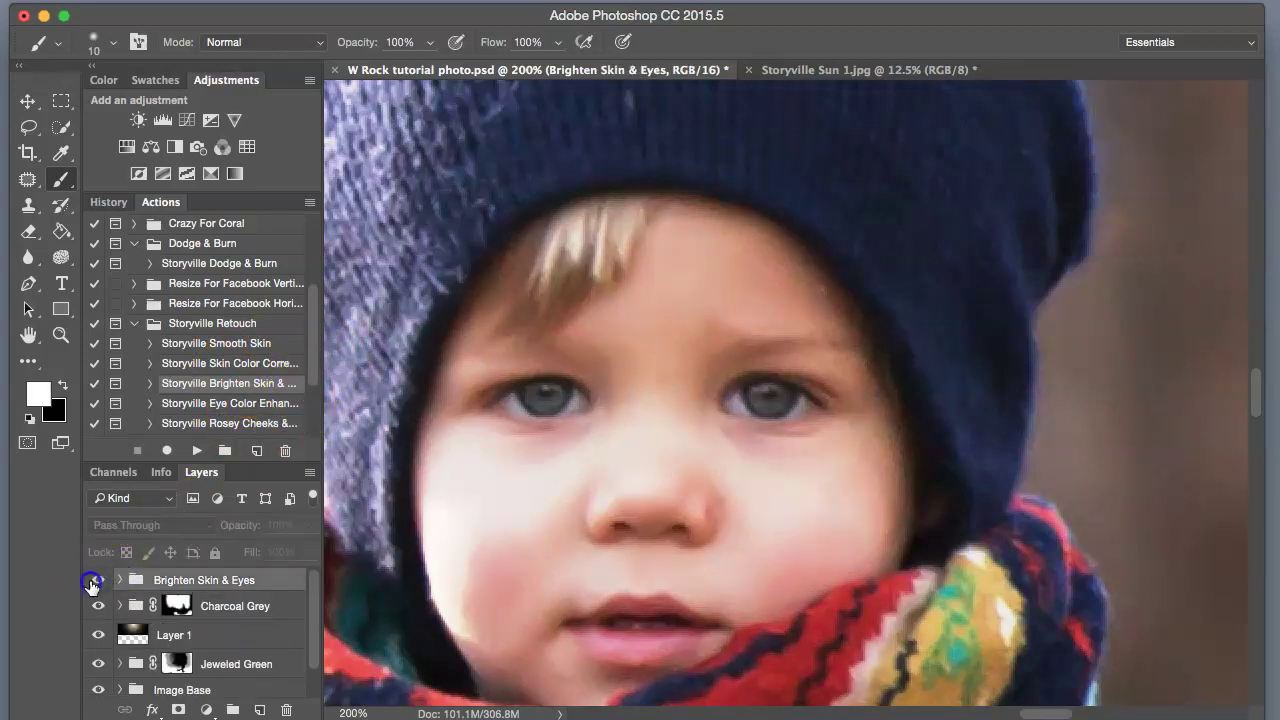
click(95, 583)
click(97, 582)
click(98, 581)
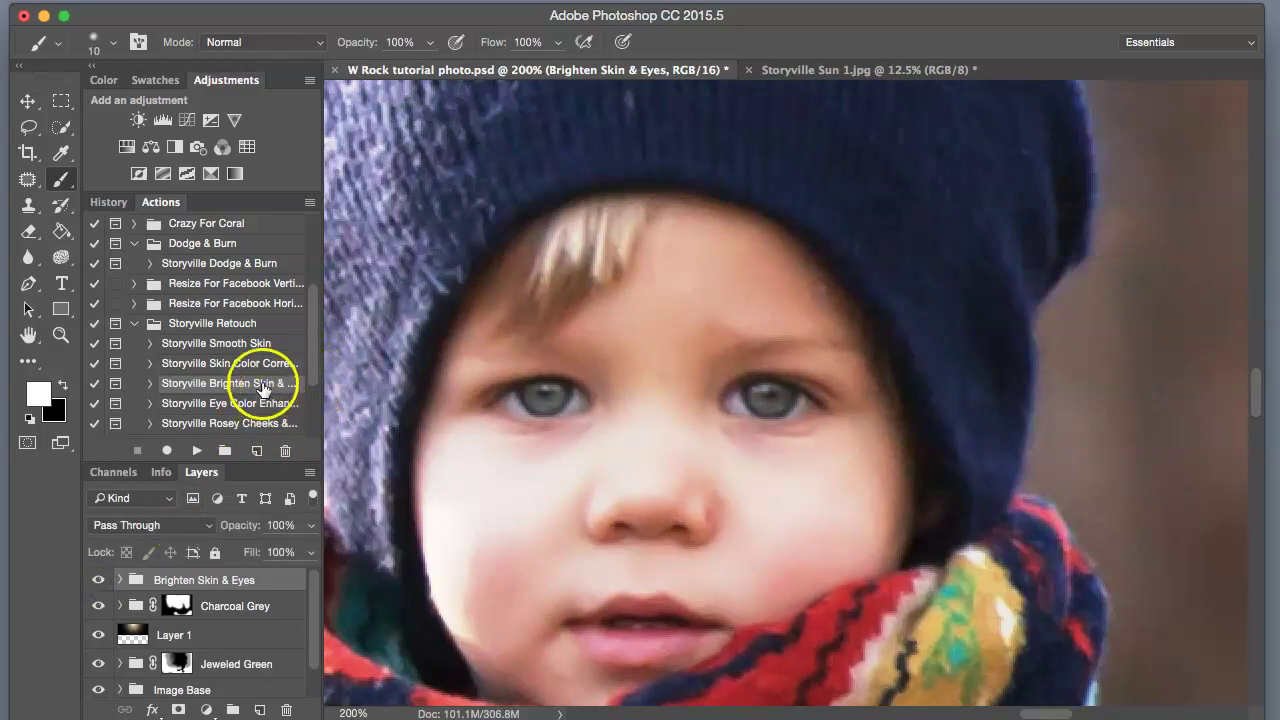
Run the Storyville Skin Color Correction action and expand the resulting layer group
click(265, 363)
click(199, 450)
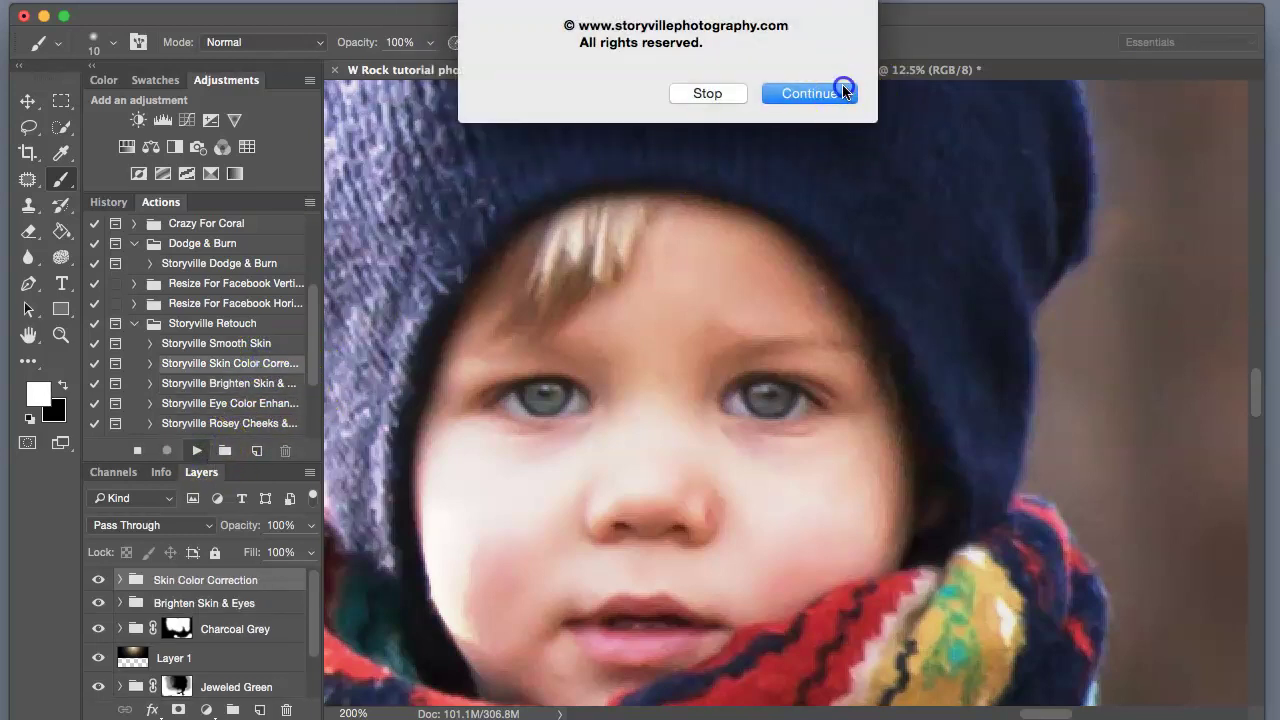
click(837, 89)
click(119, 580)
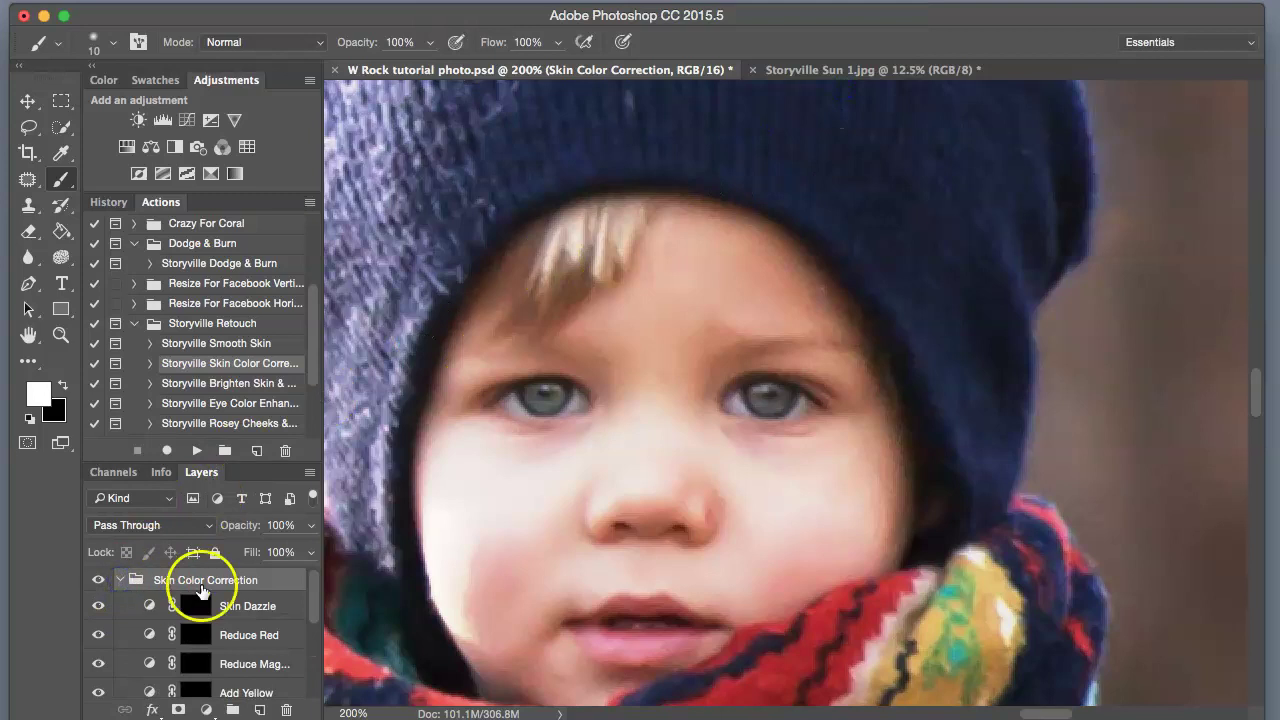
Paint the boy's face white on the Add Yellow mask with a size 60 brush and set the layer's opacity to 13%
scroll(305, 608, down, 2)
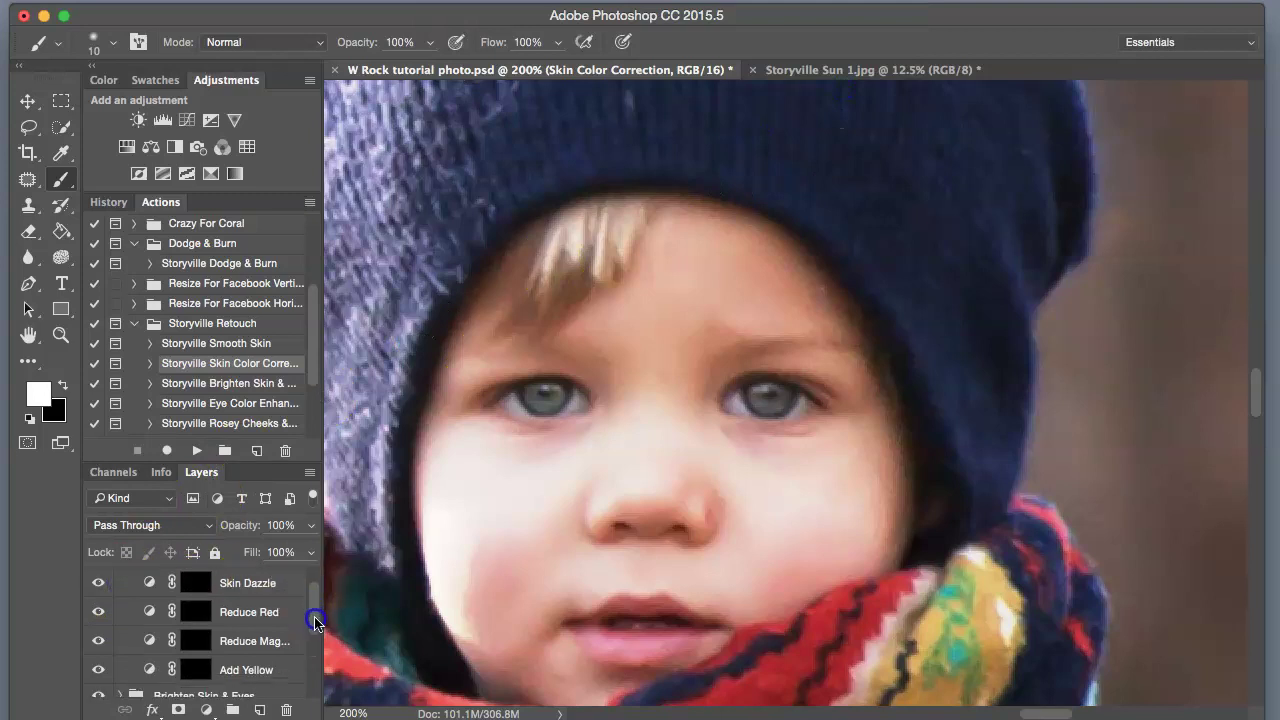
click(196, 650)
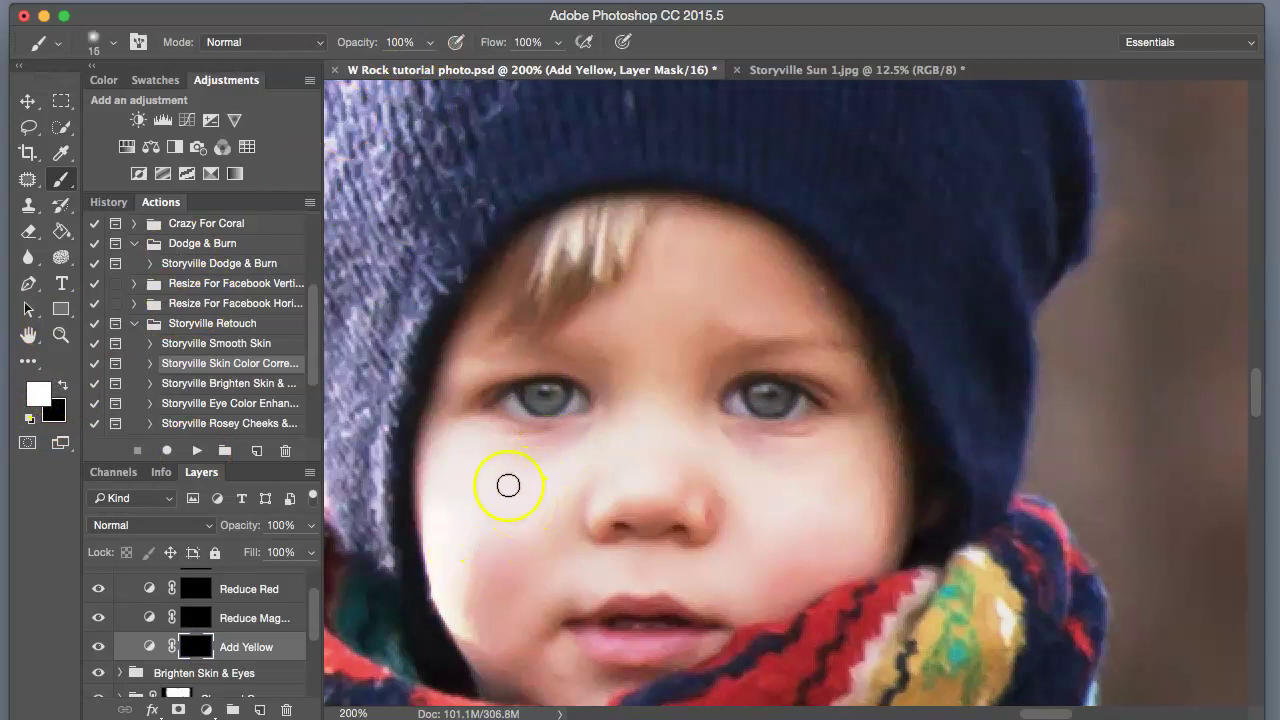
key(bracketright)
key(bracketright)
mouse_move(480, 480)
mouse_down()
mouse_move(492, 531)
mouse_move(614, 445)
mouse_move(671, 511)
mouse_move(812, 559)
mouse_move(531, 663)
mouse_move(726, 326)
mouse_move(623, 269)
mouse_up()
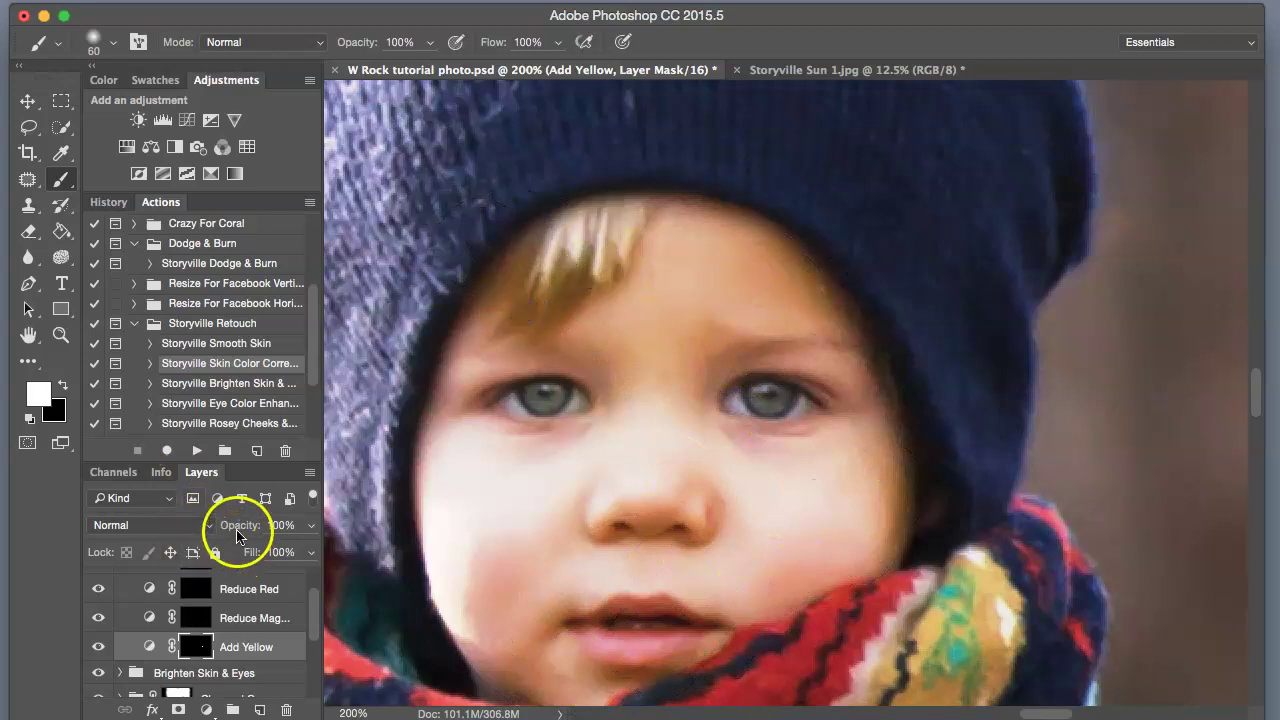
click(240, 528)
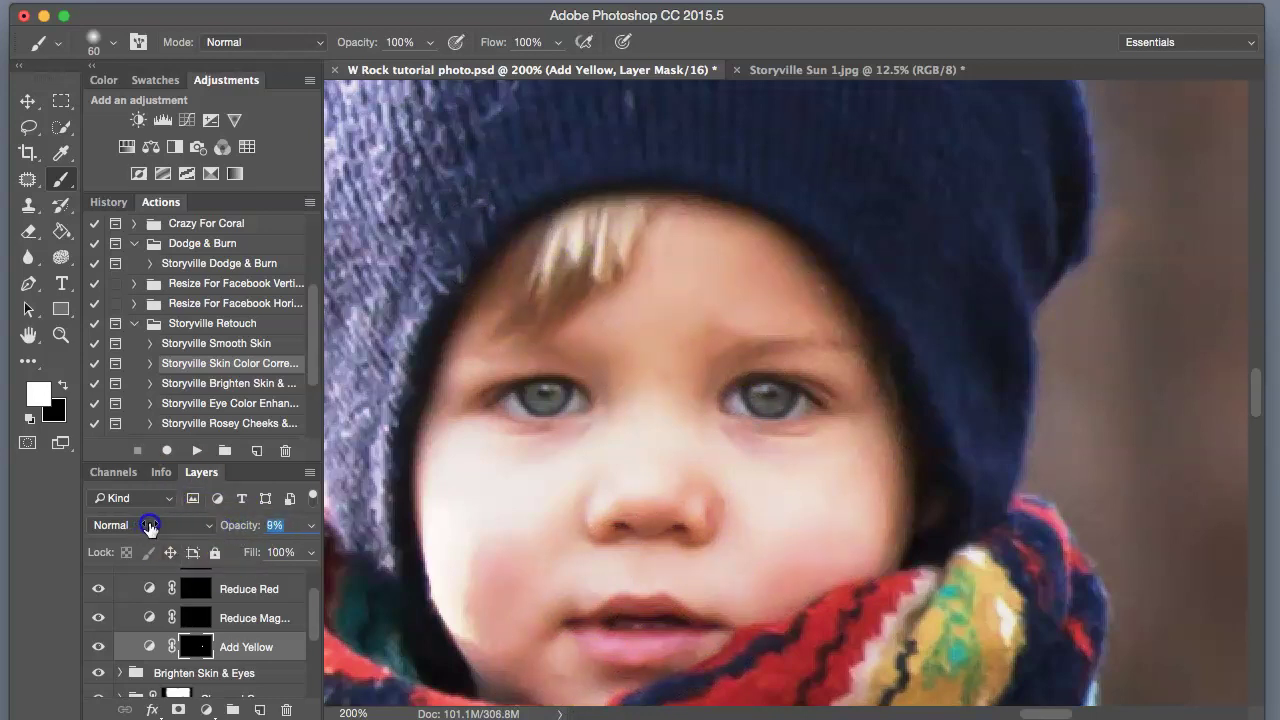
drag(150, 528, 150, 528)
Collapse the Skin Color Correction group and compare the face with the group hidden and shown
drag(309, 622, 322, 586)
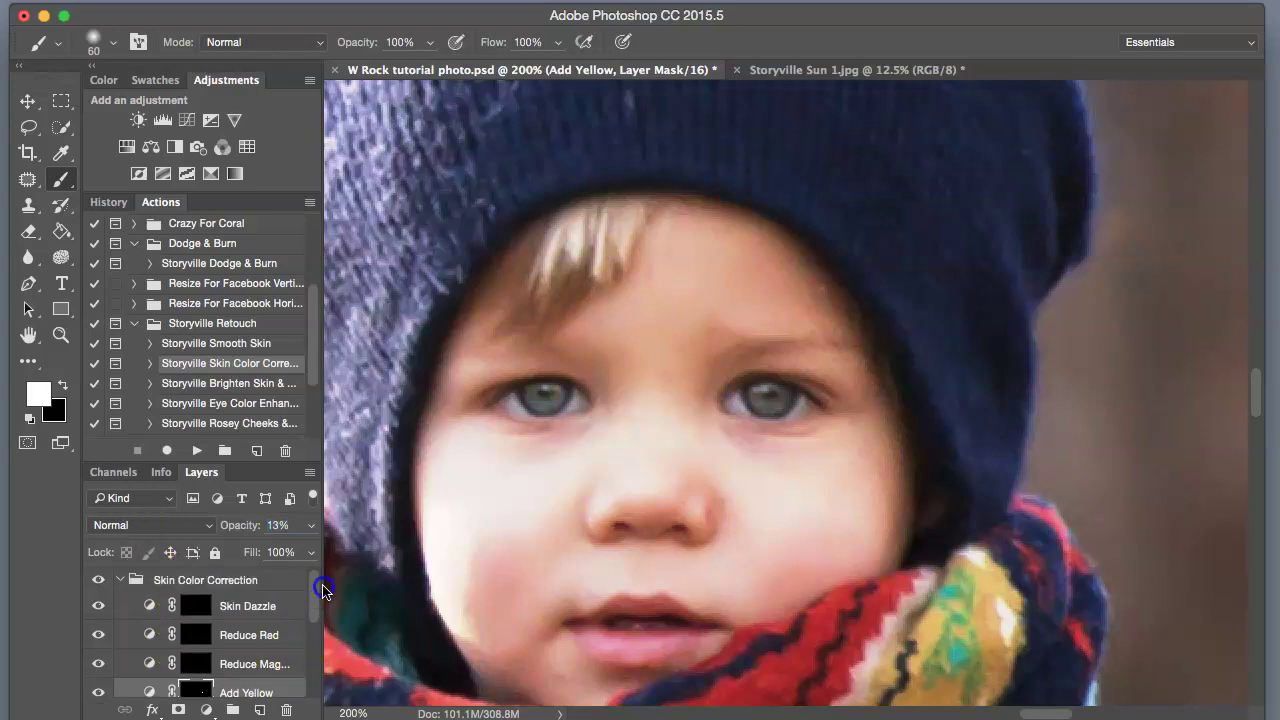
click(120, 580)
click(93, 580)
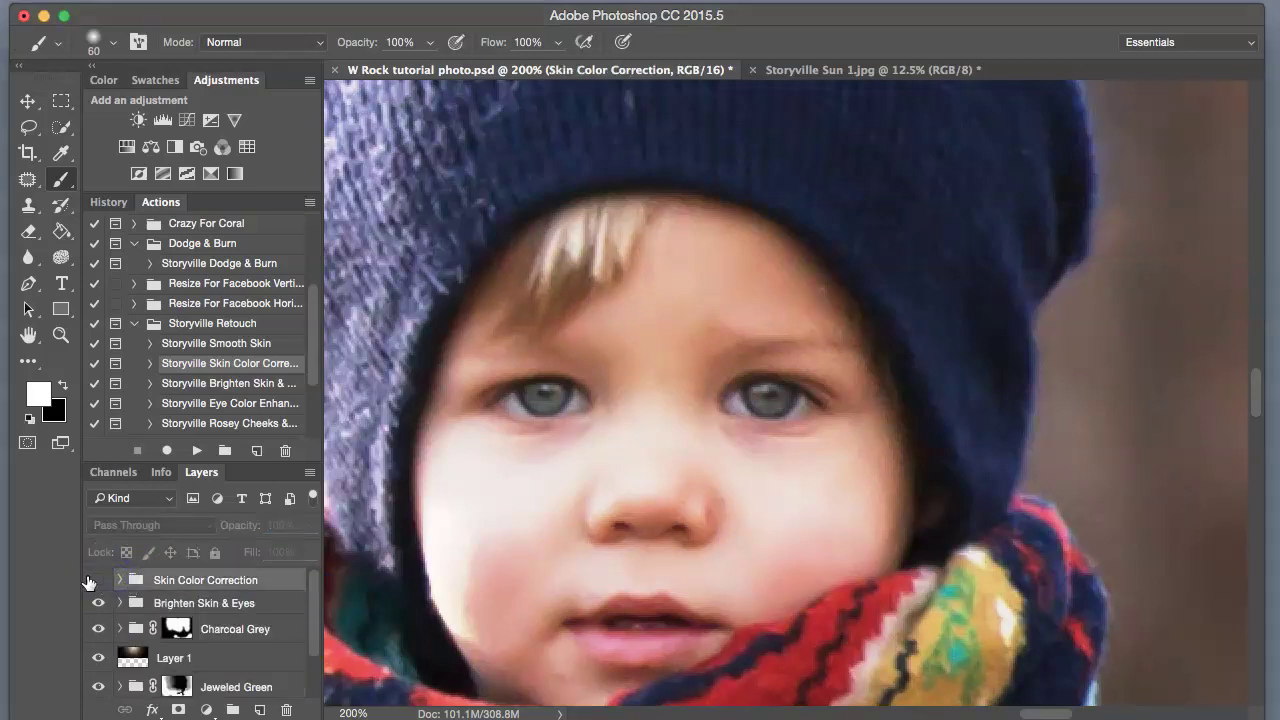
click(92, 580)
click(97, 580)
click(98, 580)
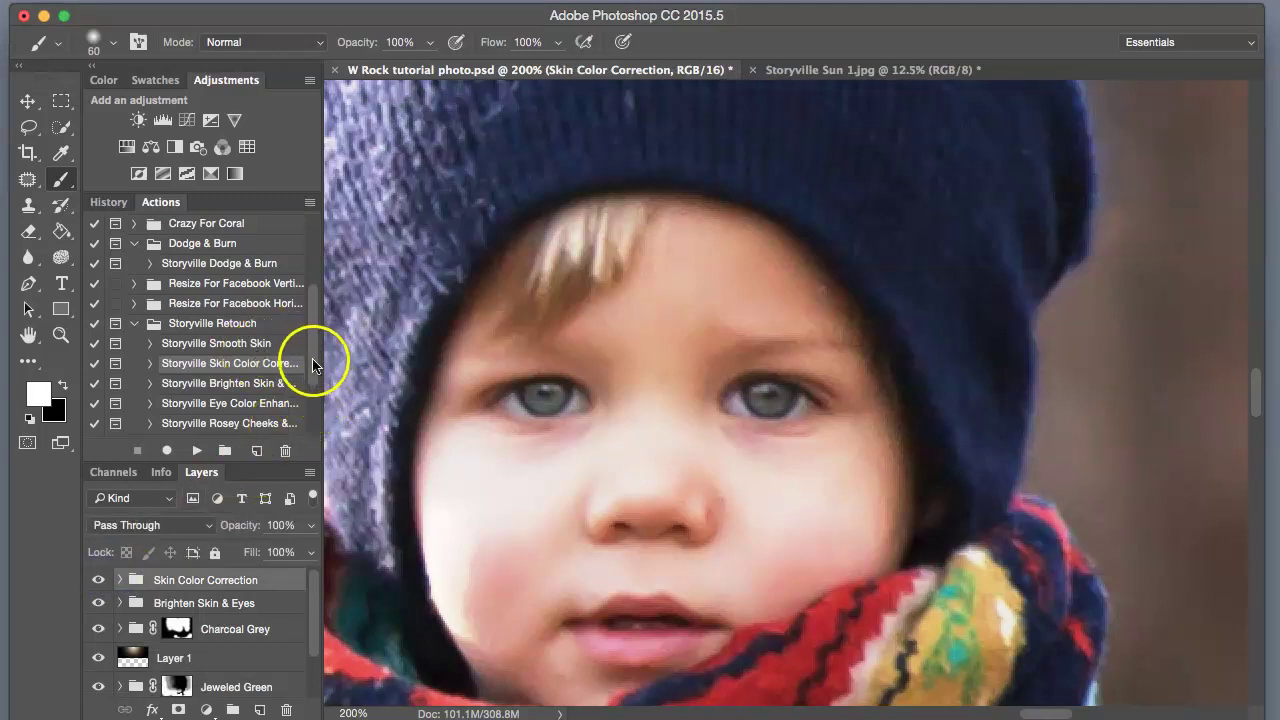
Run the Storyville Rosey Cheeks action and expand the resulting layer group
click(268, 423)
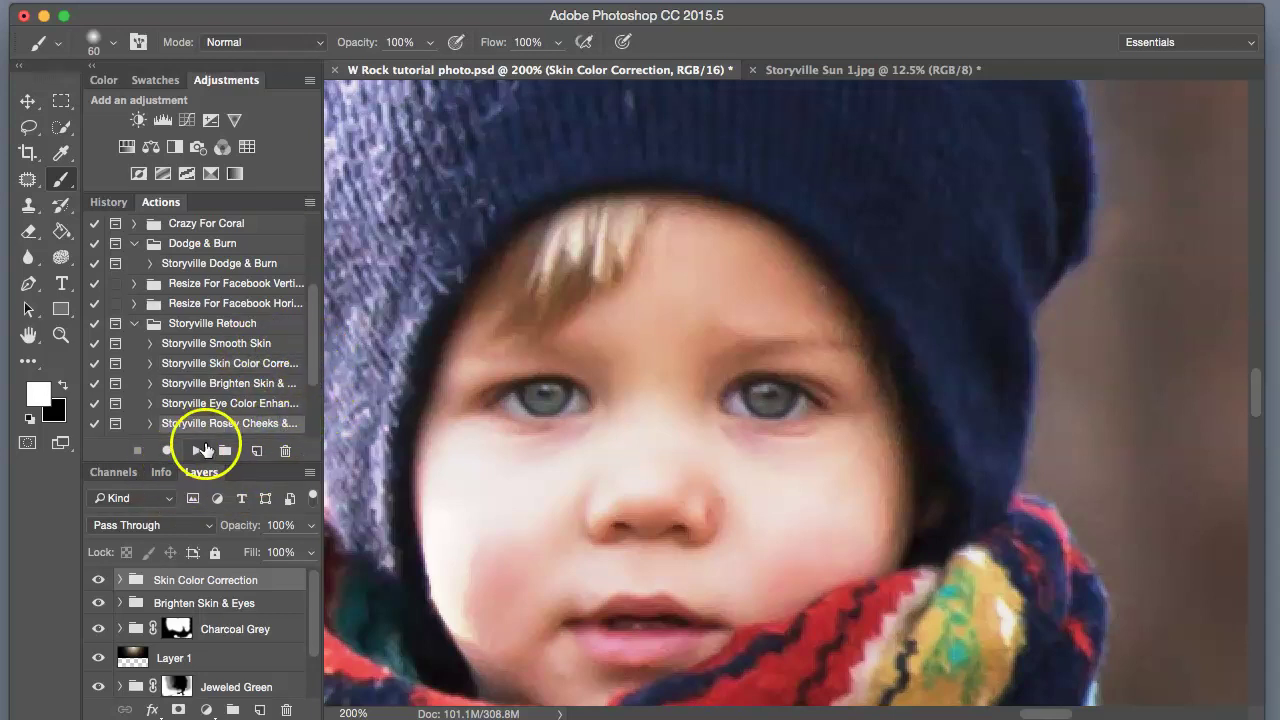
scroll(313, 381, down, 1)
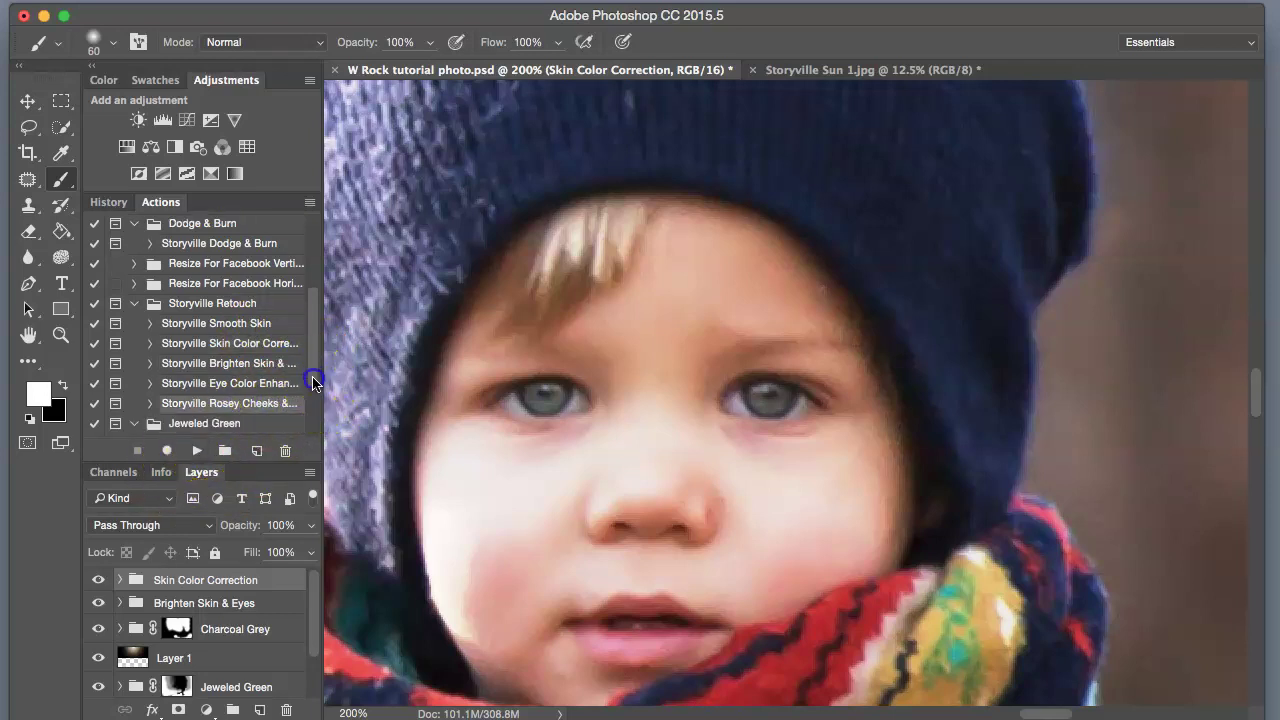
click(199, 452)
click(806, 91)
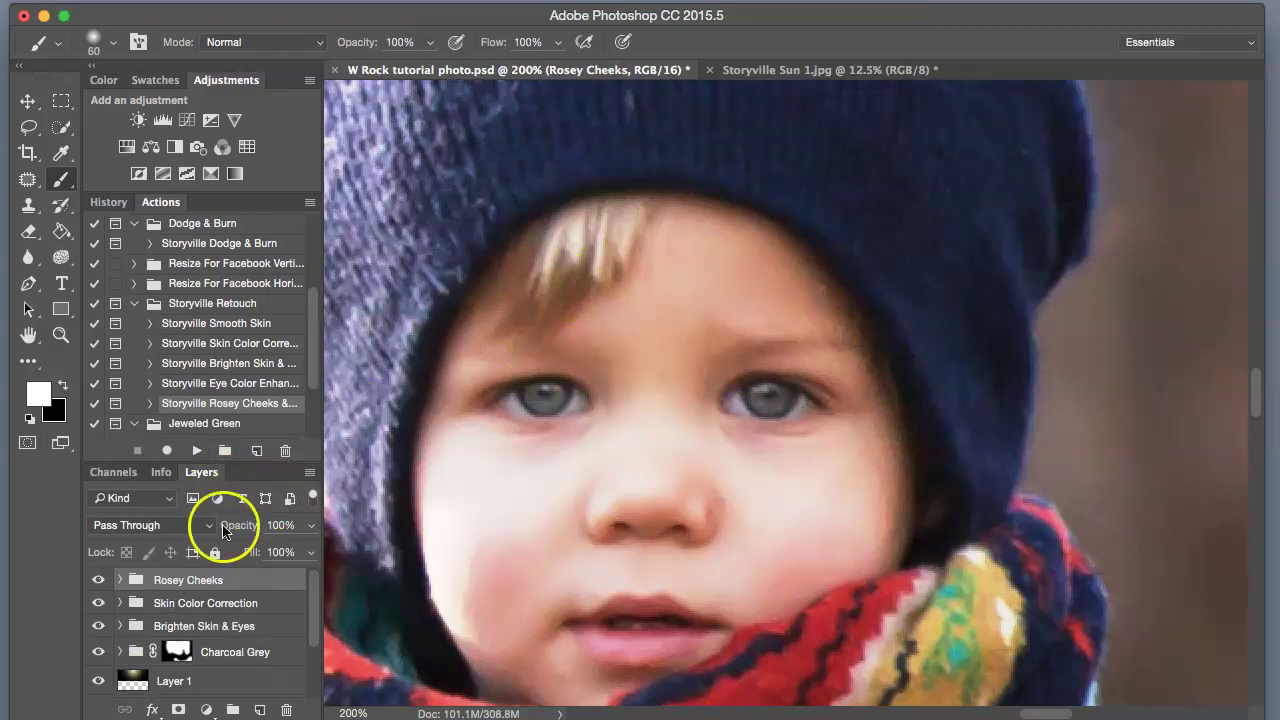
click(120, 580)
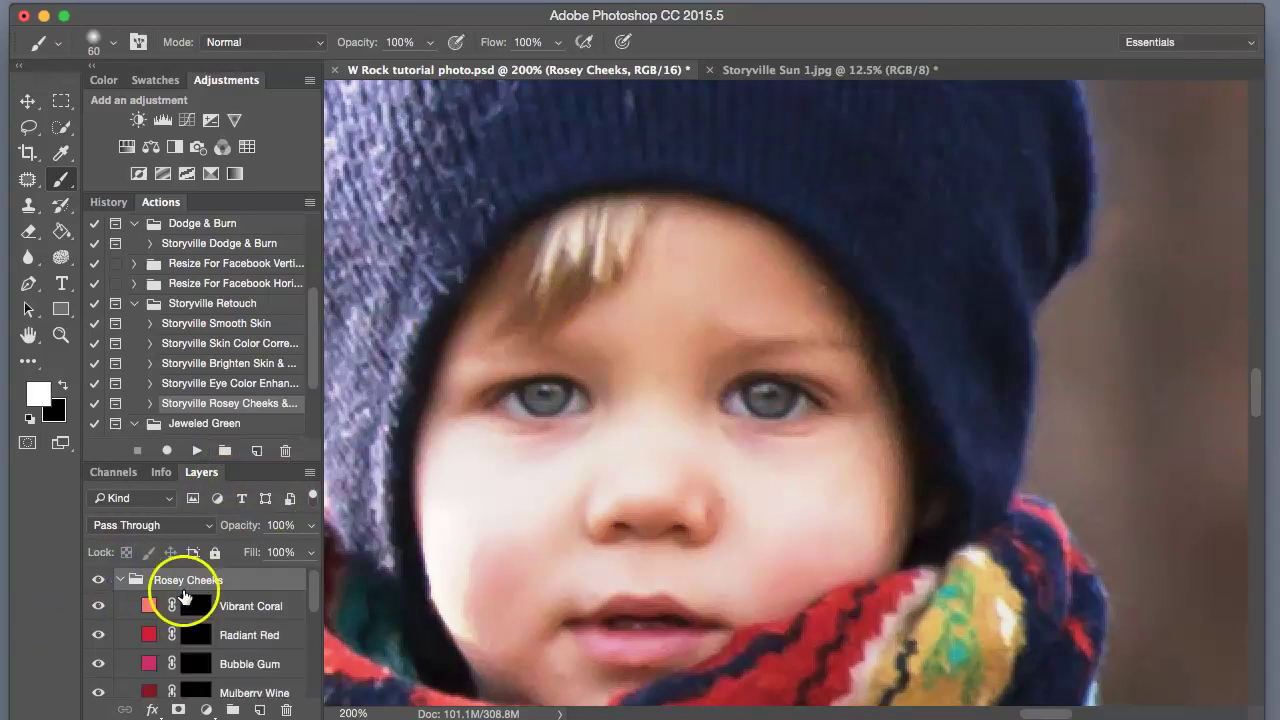
Dab white on both cheeks on the Radiant Red mask with a soft size 80 brush
click(200, 638)
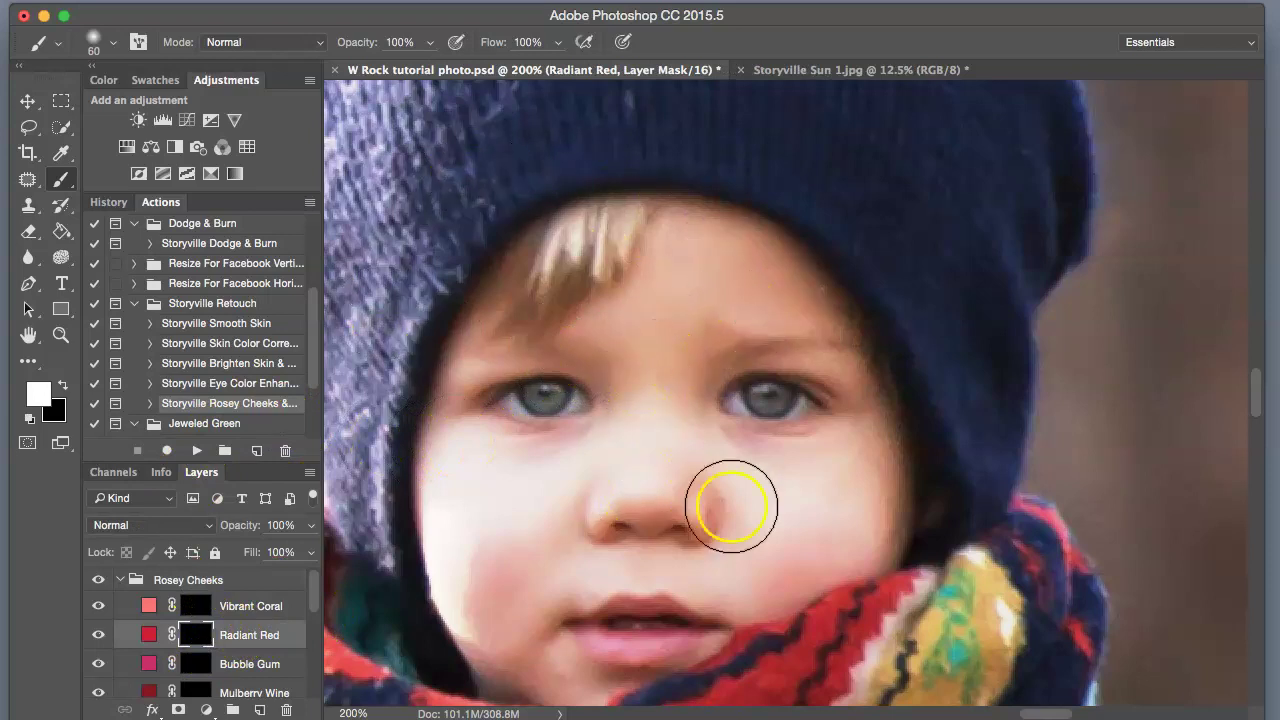
key(bracketright)
key(bracketright)
click(820, 510)
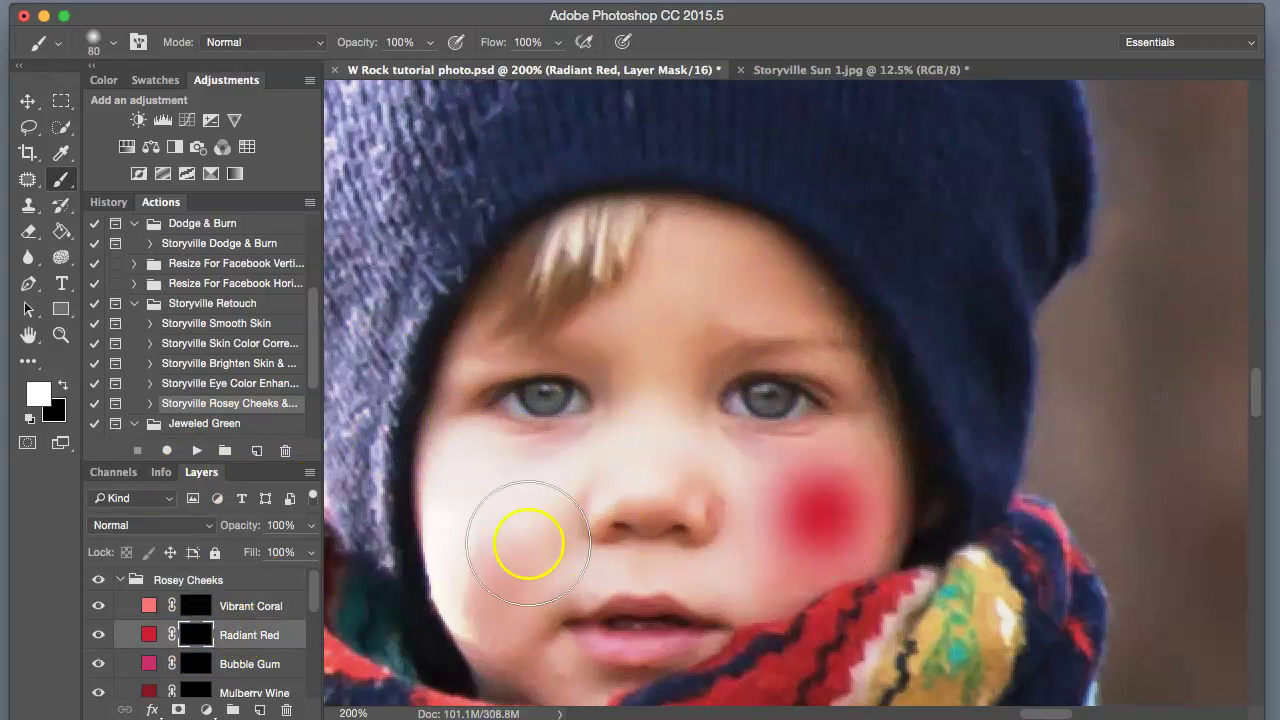
click(497, 510)
Paint the upper and lower lips on the Radiant Red mask with the brush reduced to size 10
key(bracketleft)
key(bracketleft)
key(bracketleft)
key(bracketleft)
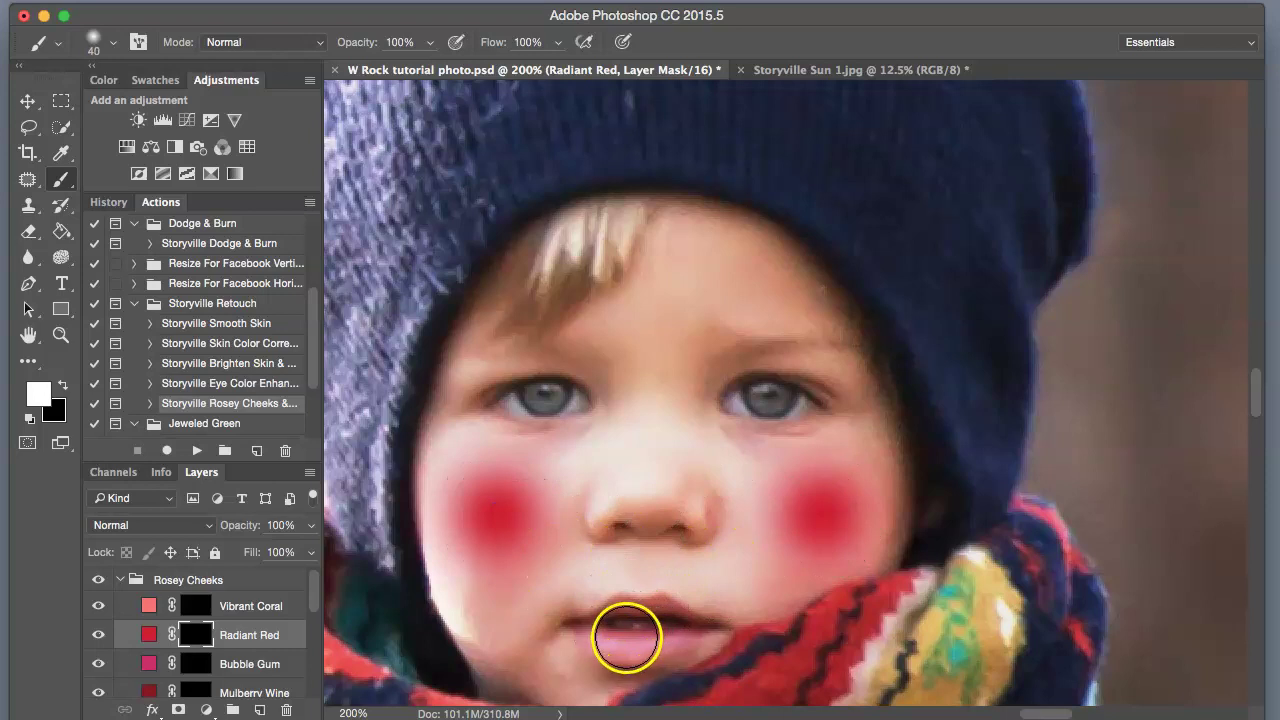
key(bracketleft)
key(bracketleft)
key(bracketleft)
key(bracketleft)
key(bracketleft)
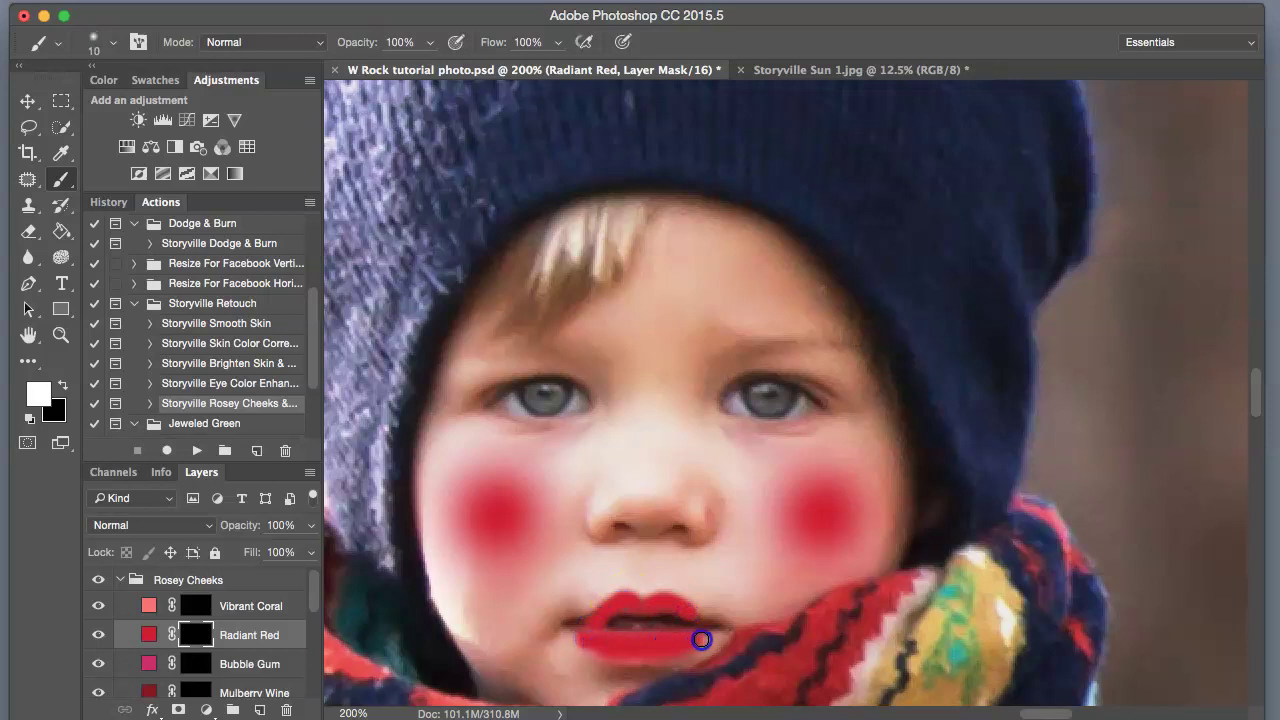
Touch up the cheek color on the Radiant Red mask with a size 35 brush and lower the layer's opacity to 8%
key(bracketright)
key(bracketright)
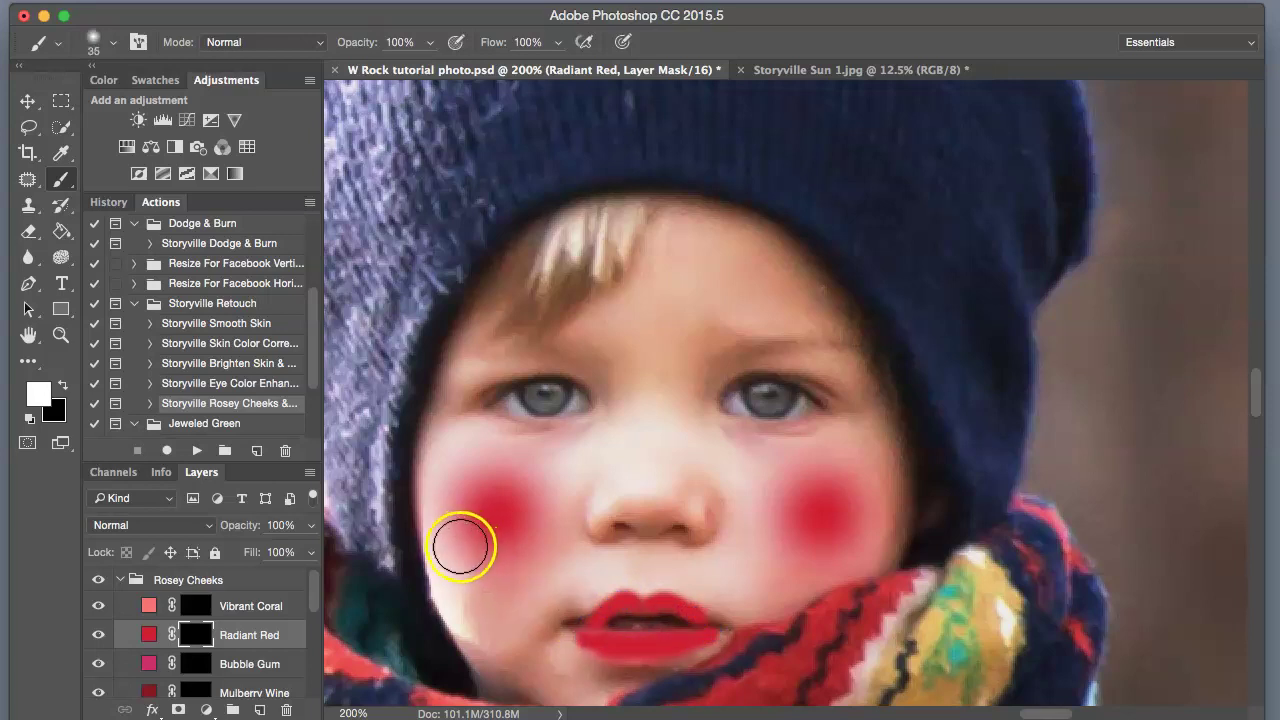
click(460, 545)
mouse_move(245, 525)
mouse_down()
mouse_move(140, 523)
mouse_move(150, 527)
mouse_up()
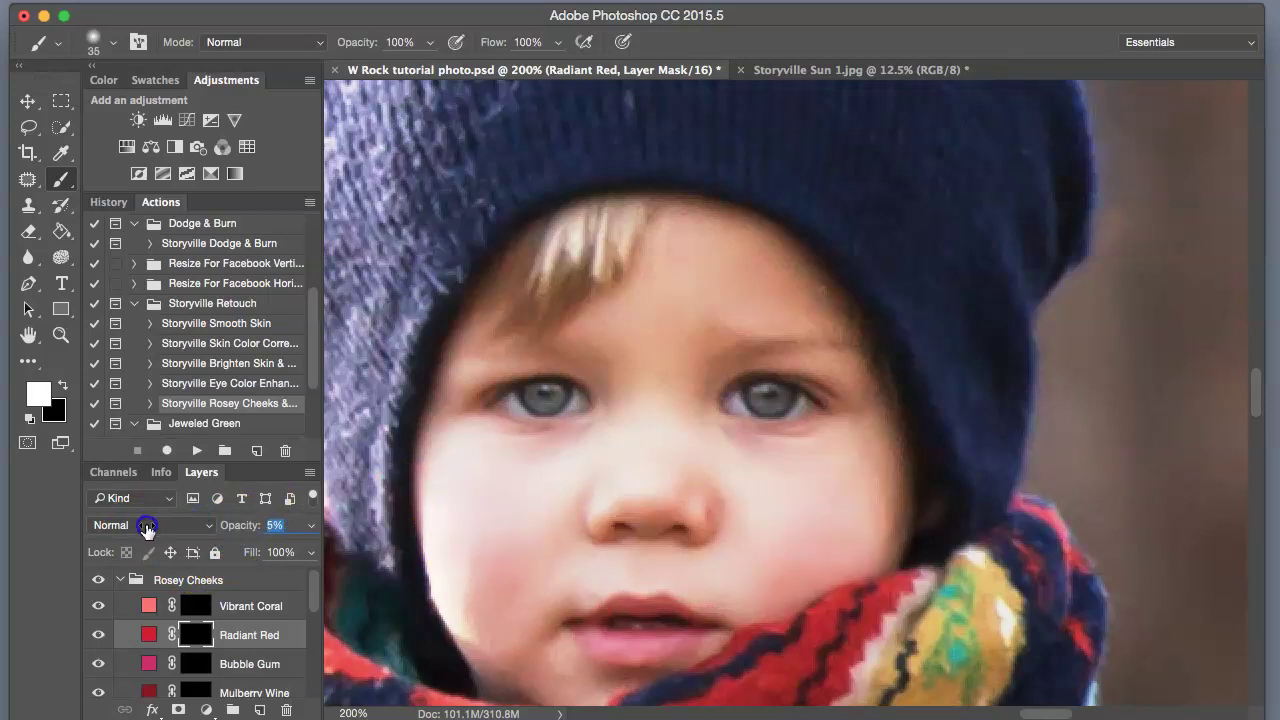
Compare the face with the Rosey Cheeks group hidden and shown, and collapse the group
click(97, 579)
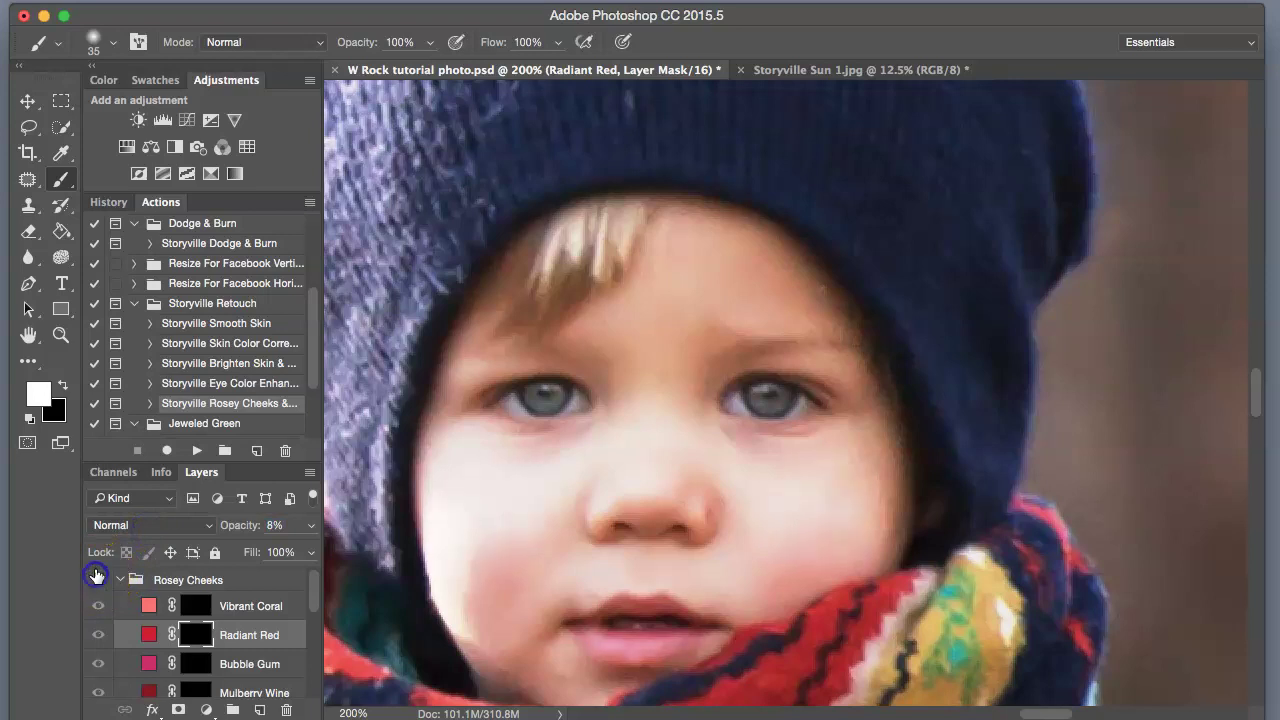
click(97, 579)
click(119, 580)
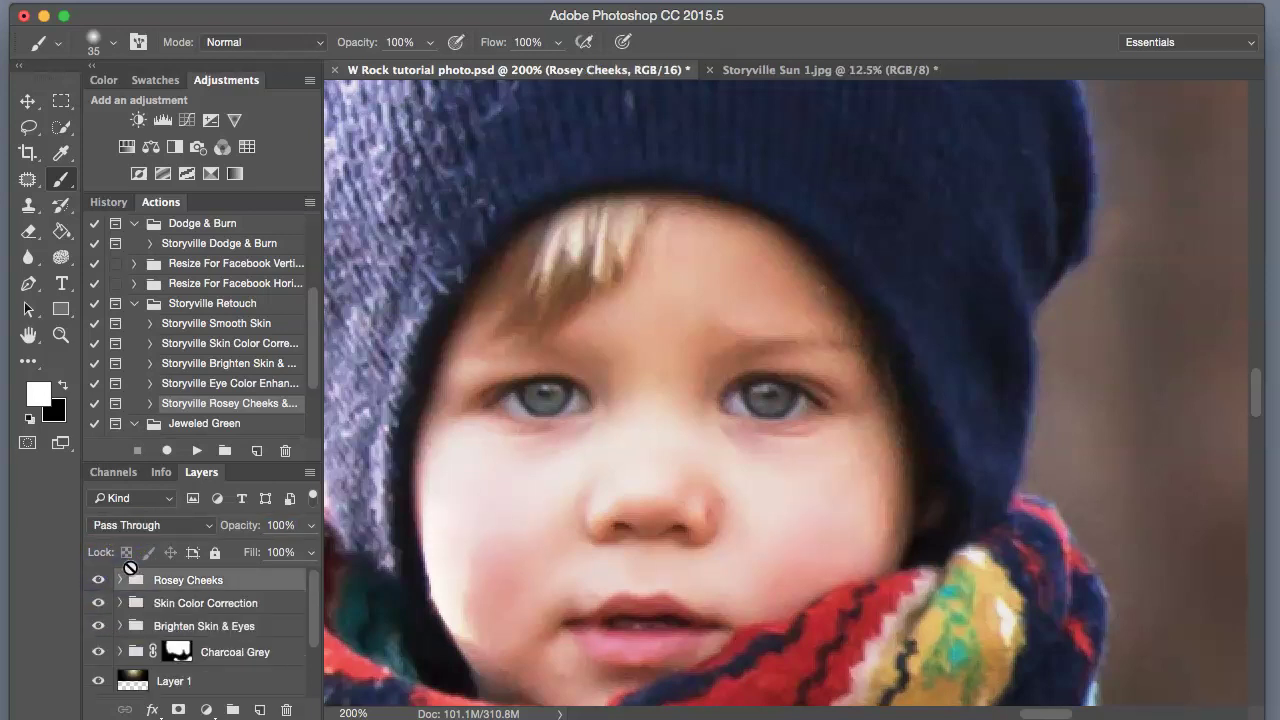
Put all layers and groups from Image Base up to Rosey Cheeks into one new group above the Background
key(super+minus)
key(super+minus)
key(super+minus)
key(super+minus)
key(super+minus)
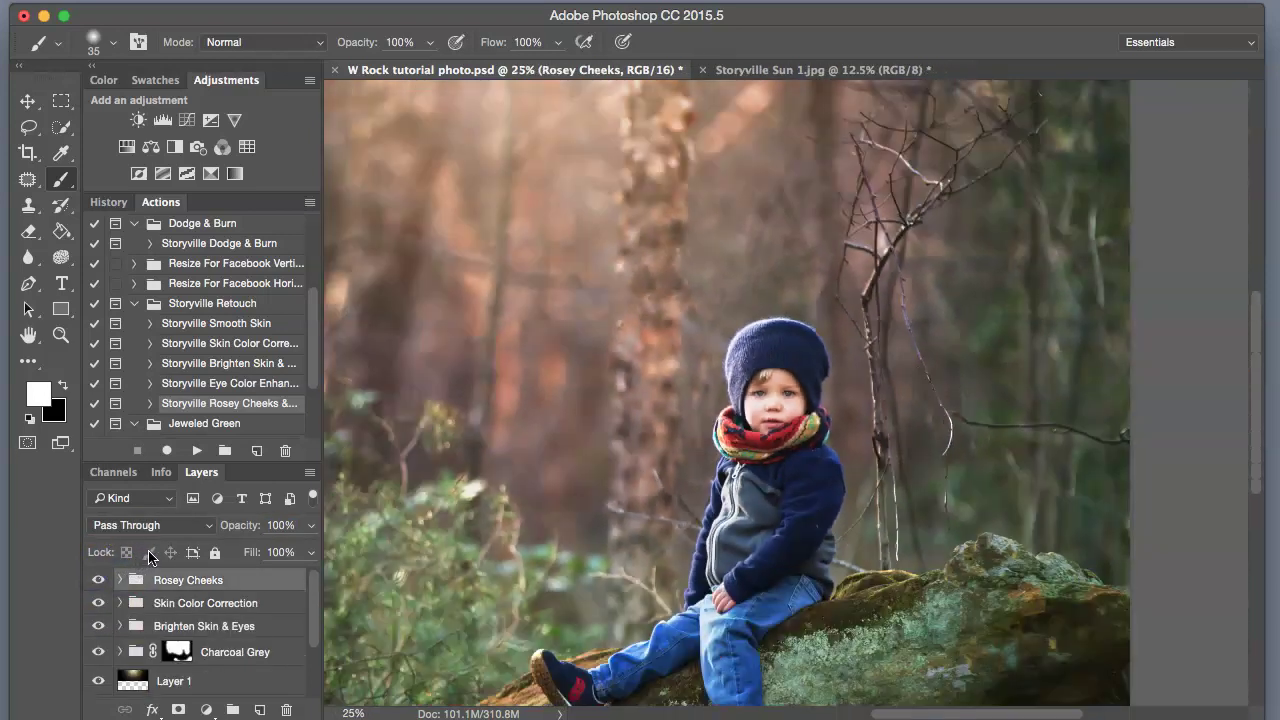
key(super+minus)
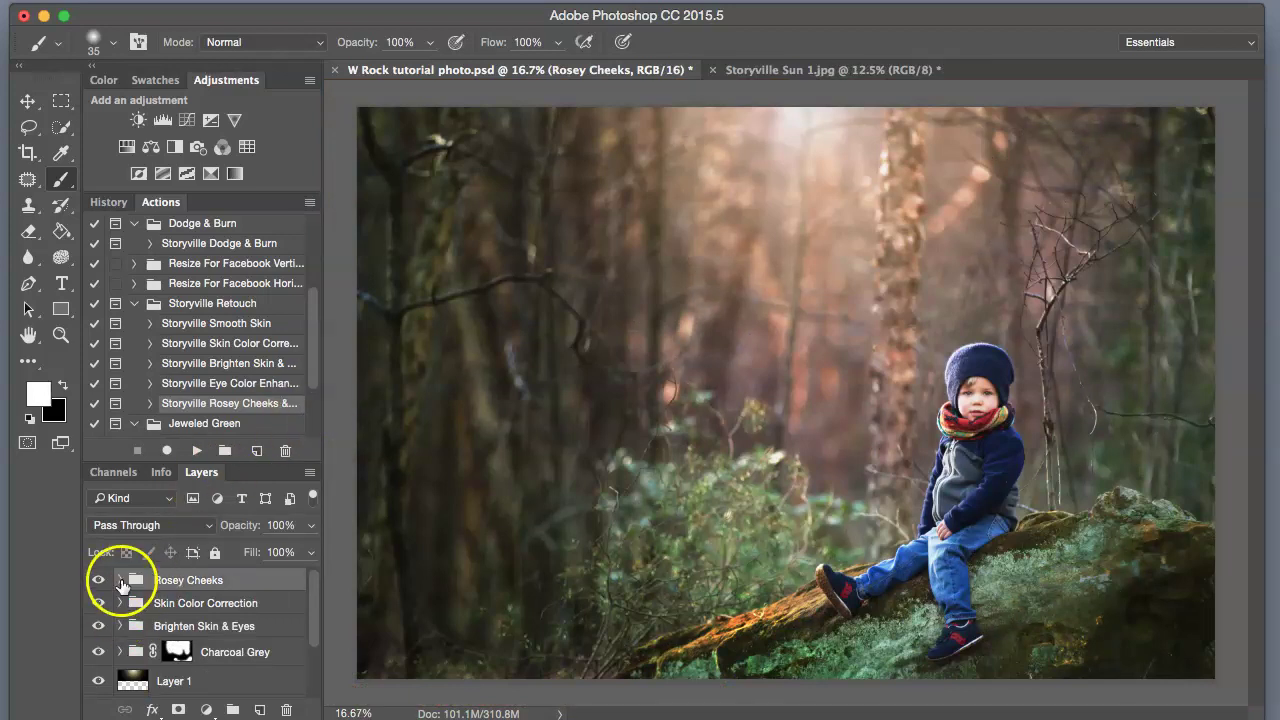
drag(317, 594, 327, 684)
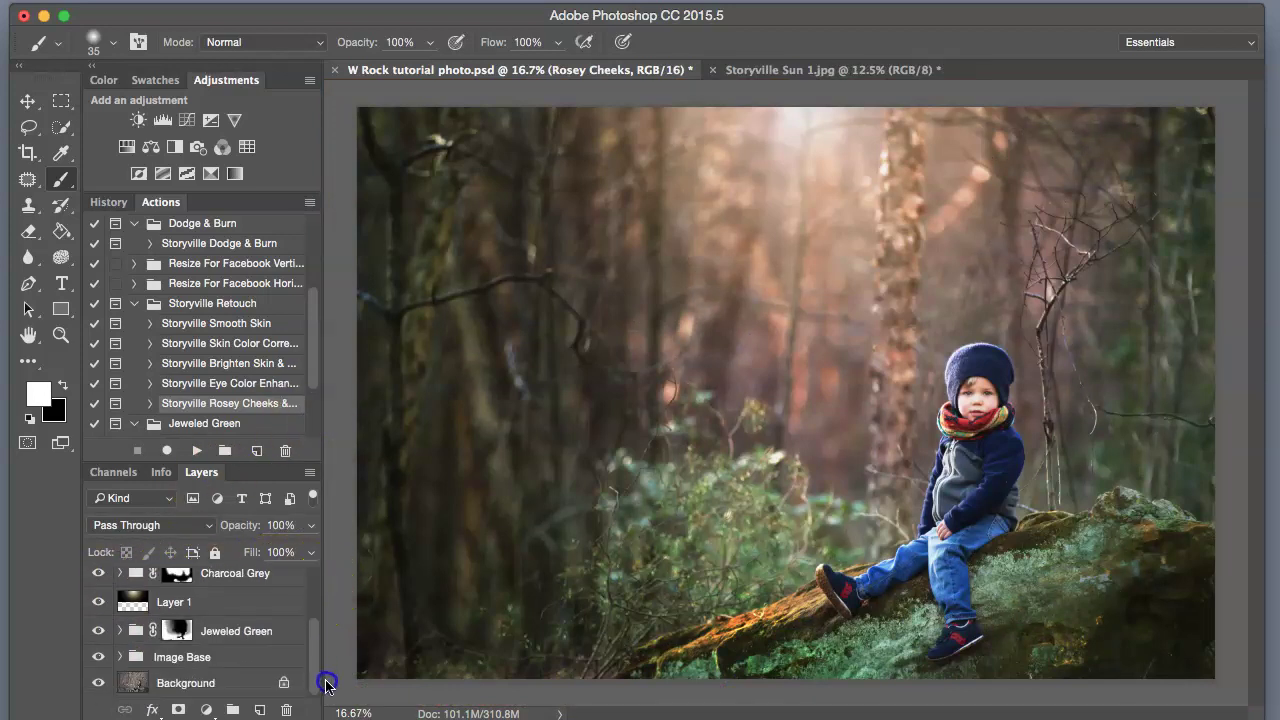
click(135, 657)
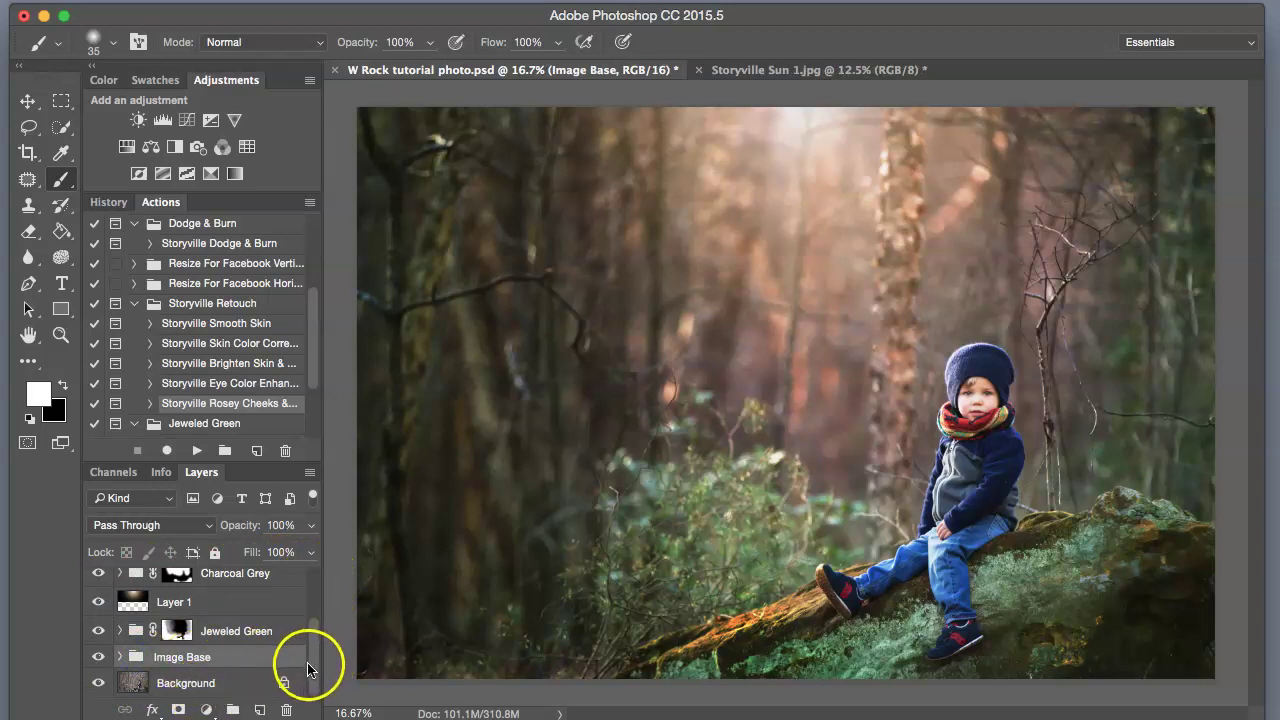
drag(308, 668, 300, 558)
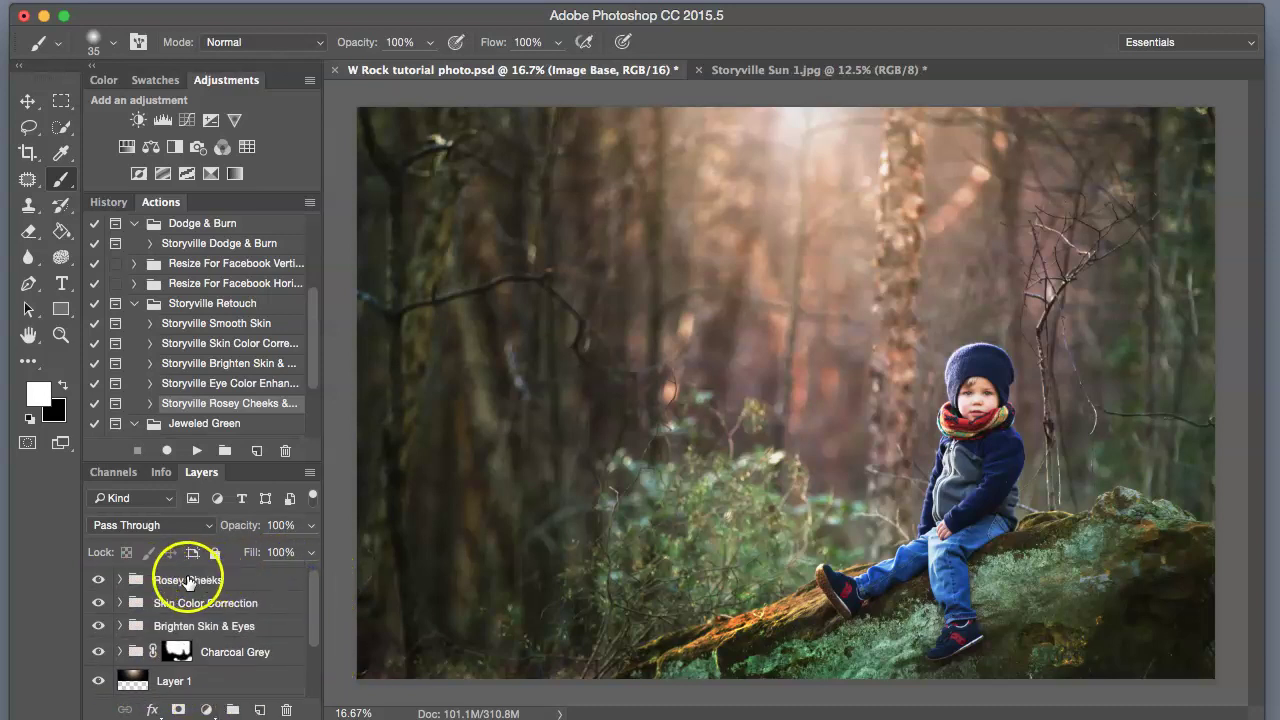
shift+click(193, 579)
click(233, 709)
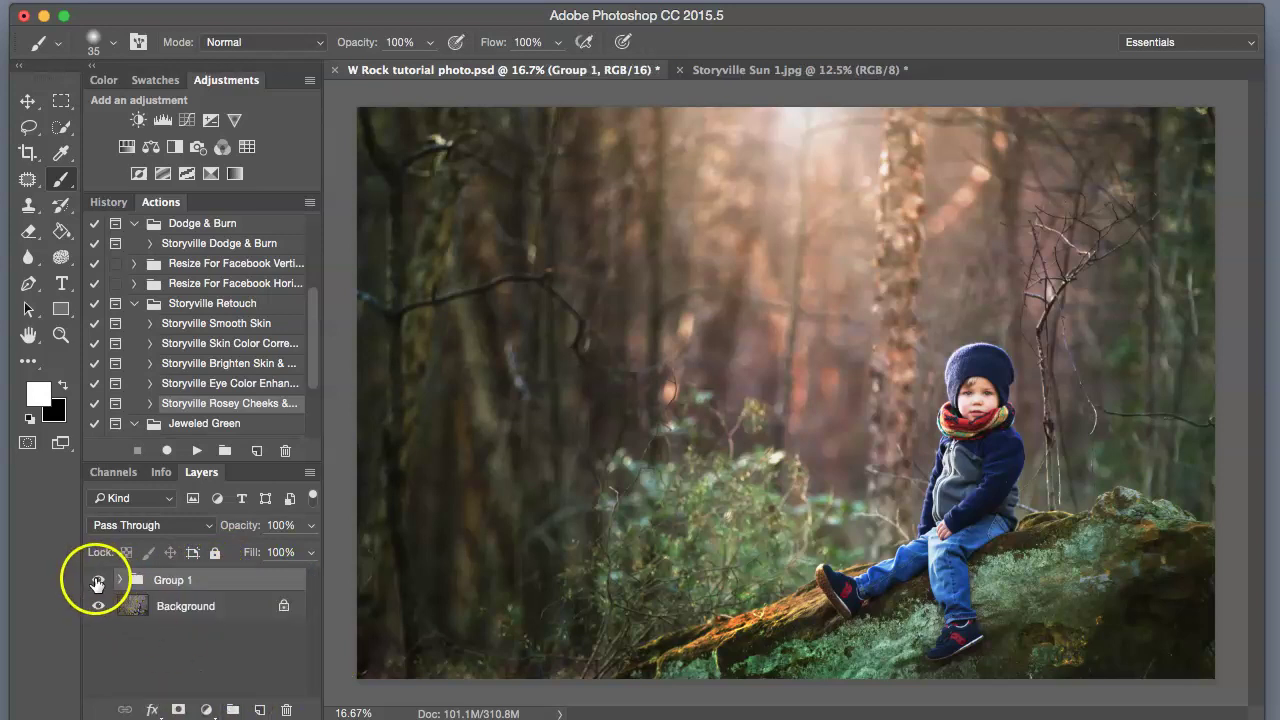
Hide and show the combined edit group to compare the finished edit with the original photo
click(98, 580)
click(98, 579)
click(99, 580)
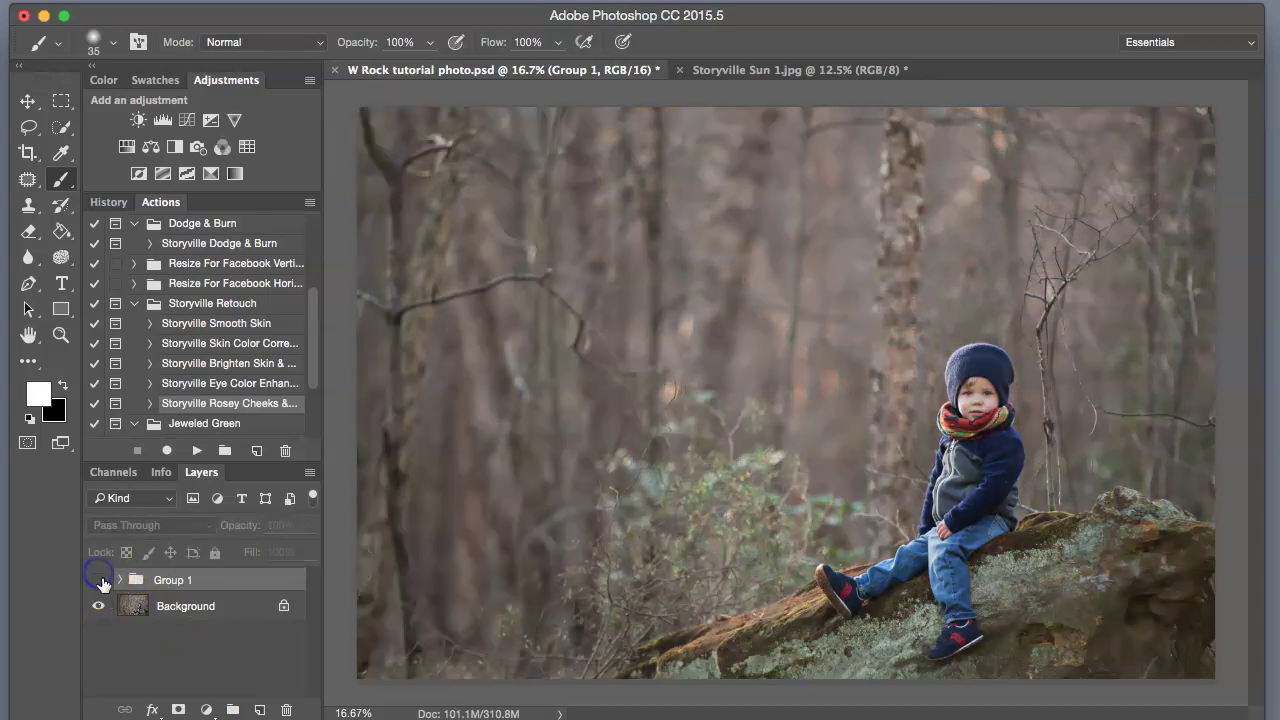